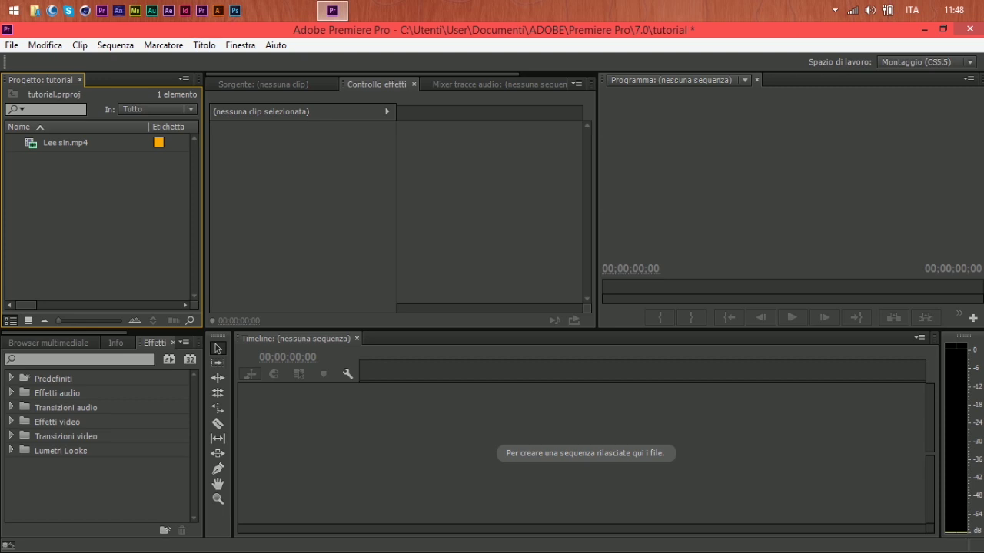
{"action": "left_click", "coordinate": [204, 46]}
{"action": "left_click", "coordinate": [204, 46]}
{"action": "key", "text": "ctrl+i"}
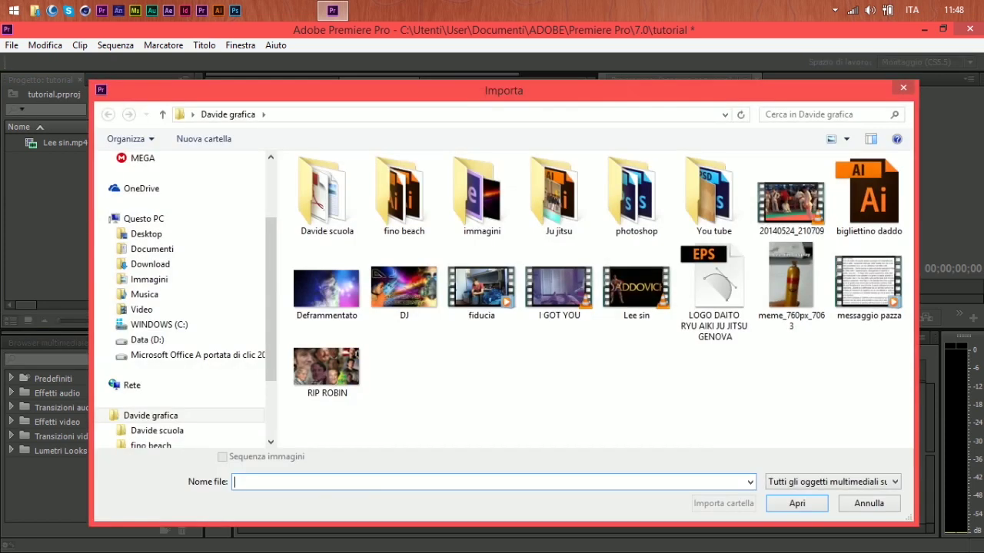
{"action": "left_click", "coordinate": [903, 88]}
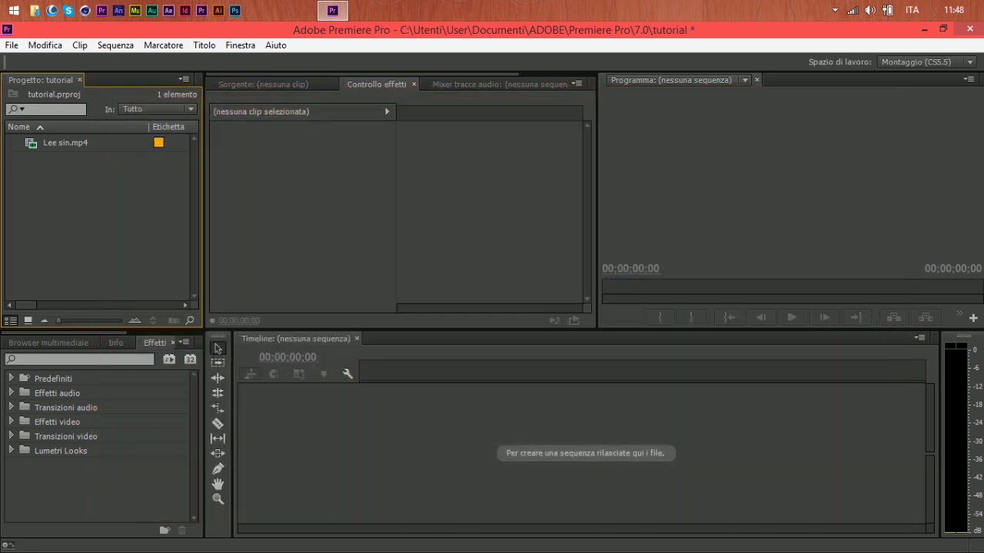
- Create a sequence from the Lee sin.mp4 clip and move the playhead just past the clip's end, at 00:06:00:25
{"action": "left_click", "coordinate": [65, 142]}
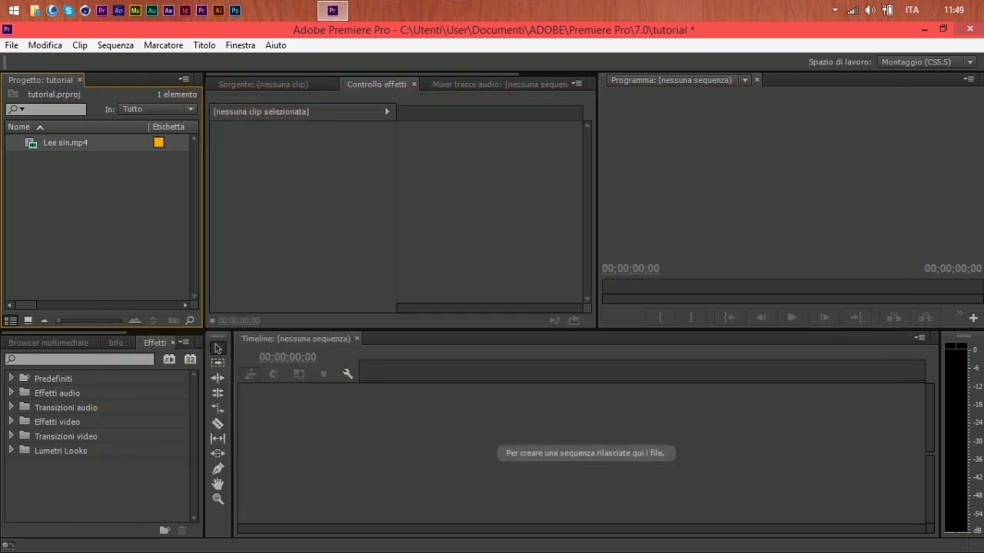
{"action": "left_click_drag", "start_coordinate": [66, 142], "coordinate": [585, 453]}
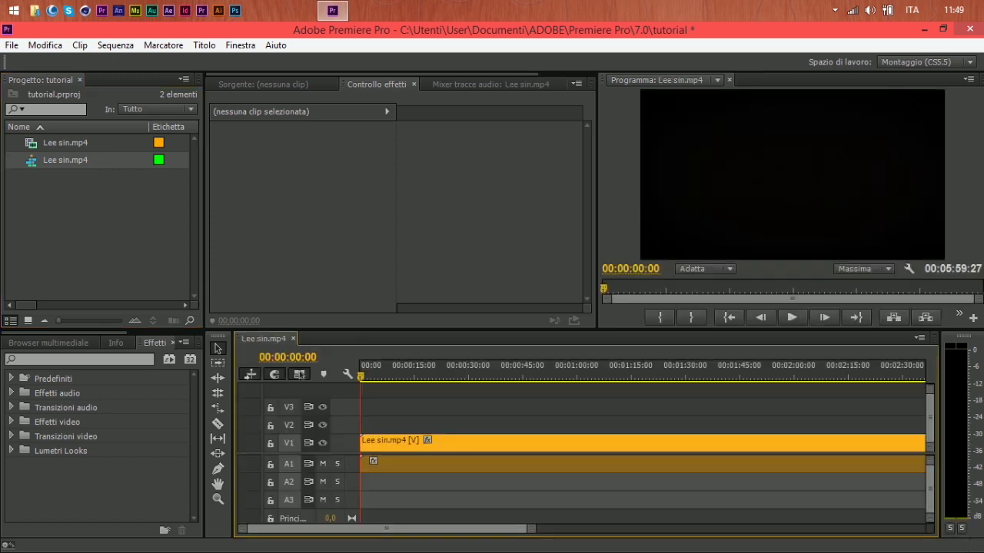
{"action": "left_click_drag", "start_coordinate": [394, 376], "coordinate": [360, 376]}
{"action": "left_click_drag", "start_coordinate": [405, 529], "coordinate": [513, 529]}
{"action": "left_click_drag", "start_coordinate": [709, 374], "coordinate": [714, 374]}
{"action": "scroll", "coordinate": [643, 461], "scroll_direction": "up", "scroll_amount": 12}
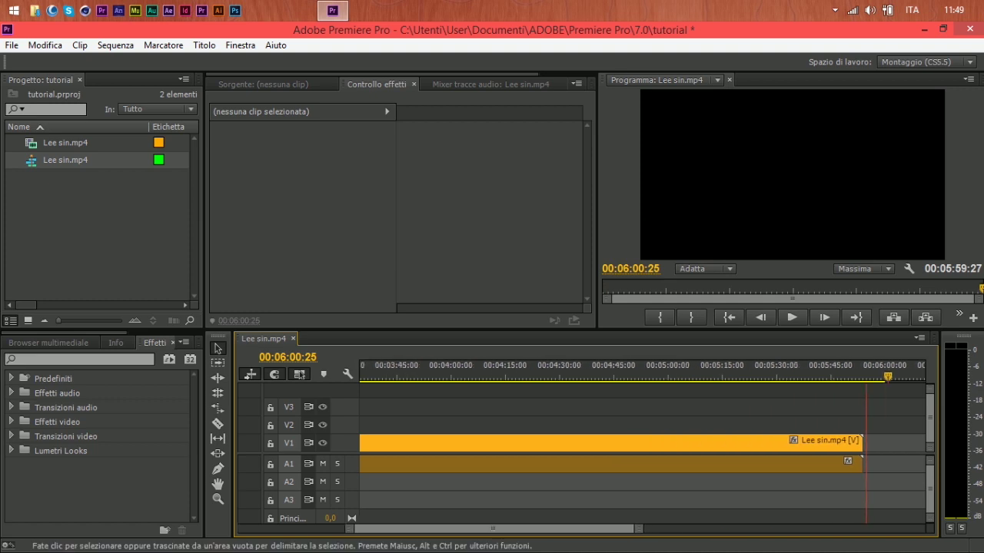
{"action": "scroll", "coordinate": [643, 461], "scroll_direction": "down", "scroll_amount": 12}
{"action": "scroll", "coordinate": [643, 453], "scroll_direction": "down", "scroll_amount": 3}
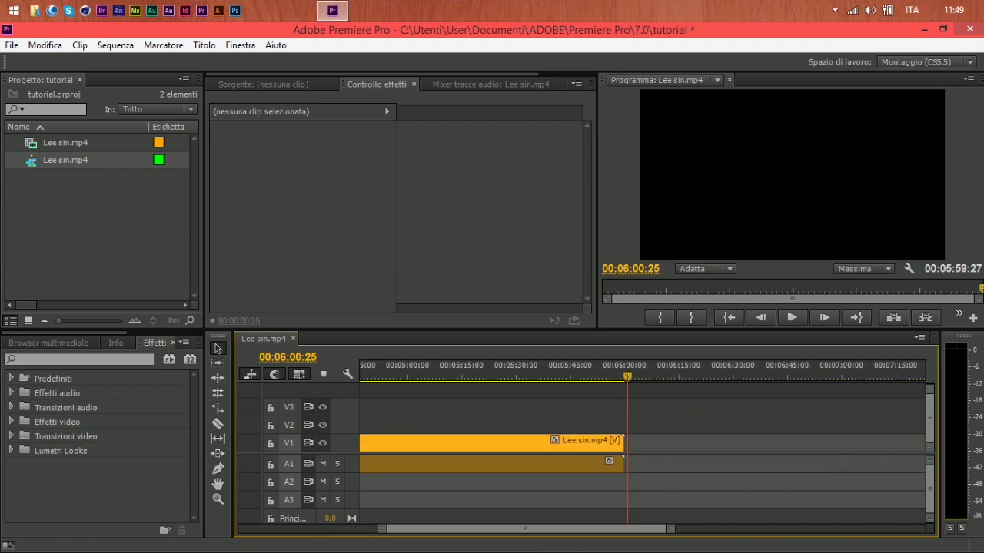
- Start a new default still title (Immagine fissa predefinita) with a width of 1920 and a height of 1080
{"action": "left_click", "coordinate": [203, 44]}
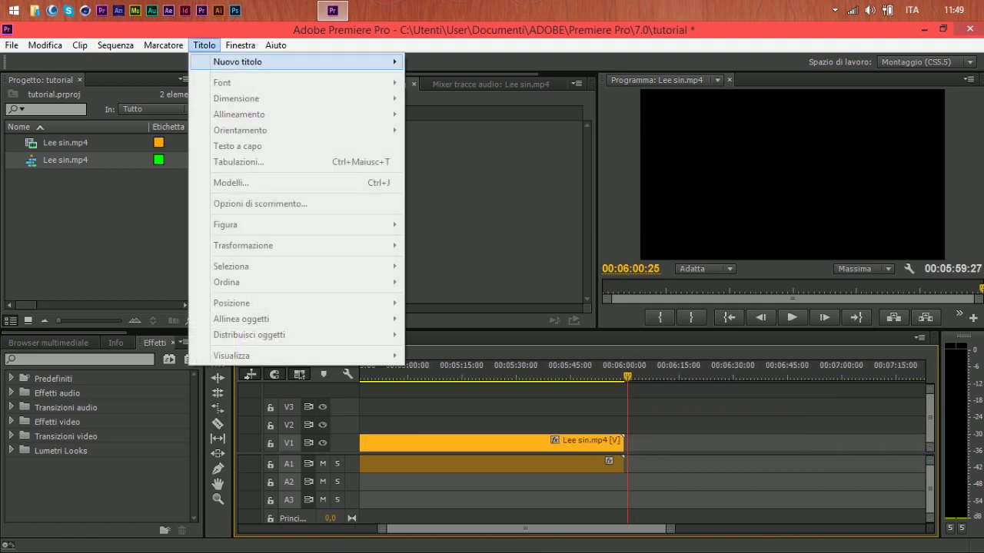
{"action": "mouse_move", "coordinate": [238, 61]}
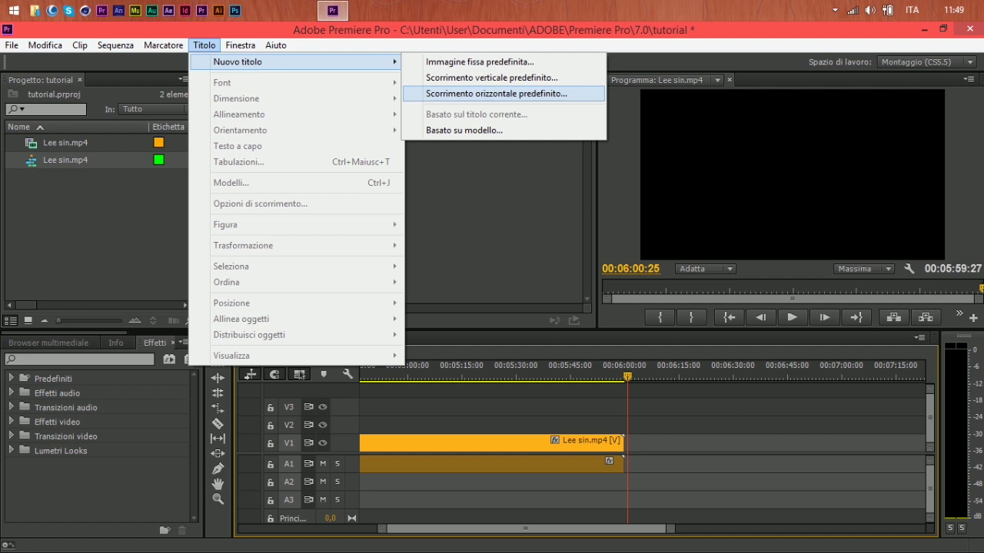
{"action": "left_click", "coordinate": [480, 62]}
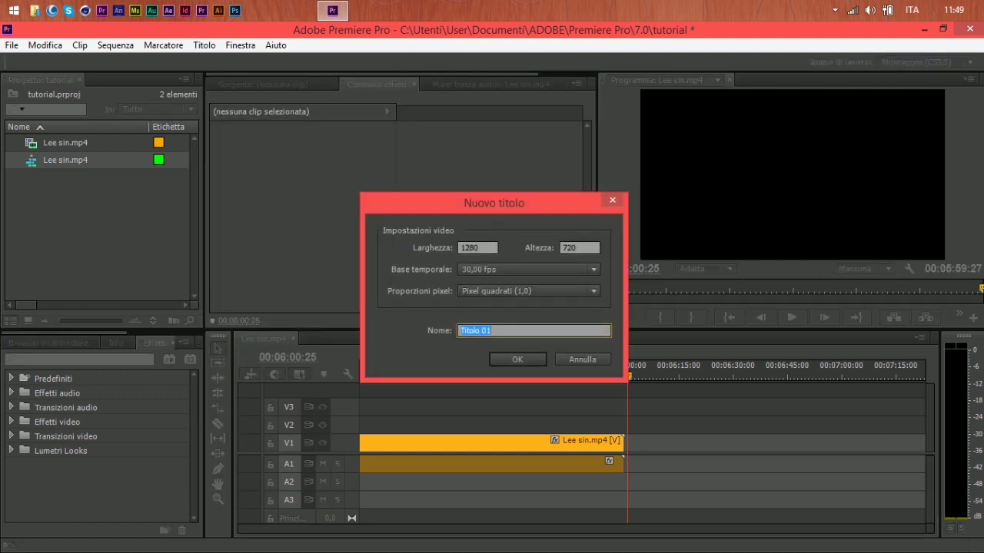
{"action": "left_click", "coordinate": [477, 248]}
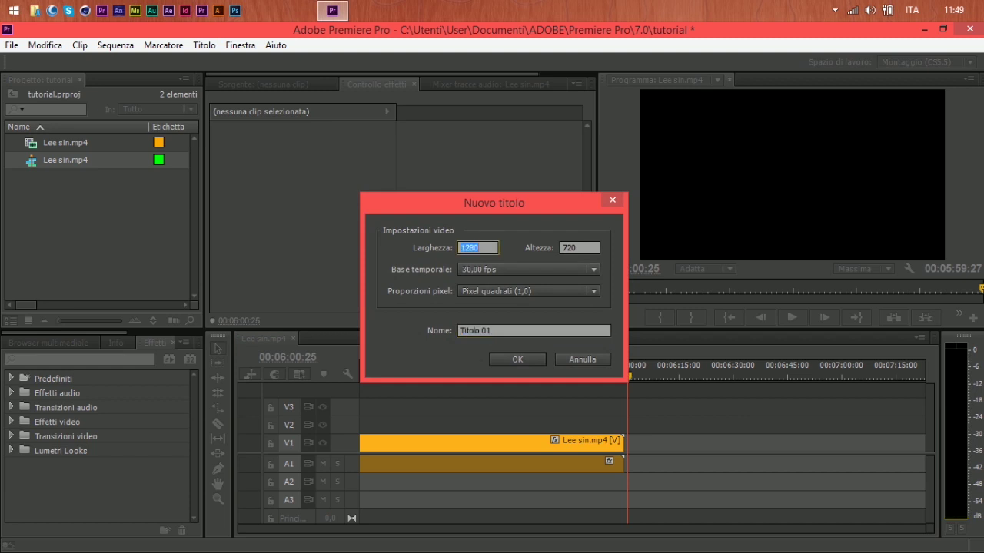
{"action": "type", "text": "1920"}
{"action": "key", "text": "Tab"}
{"action": "type", "text": "1080"}
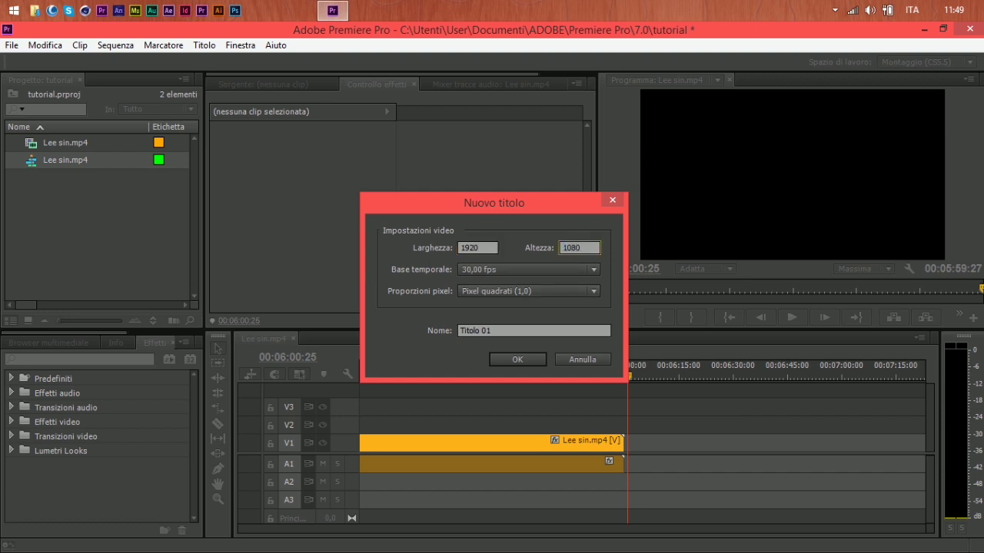
- Name the new title "Titoli di coda" and create it
{"action": "left_click_drag", "start_coordinate": [493, 331], "coordinate": [458, 331]}
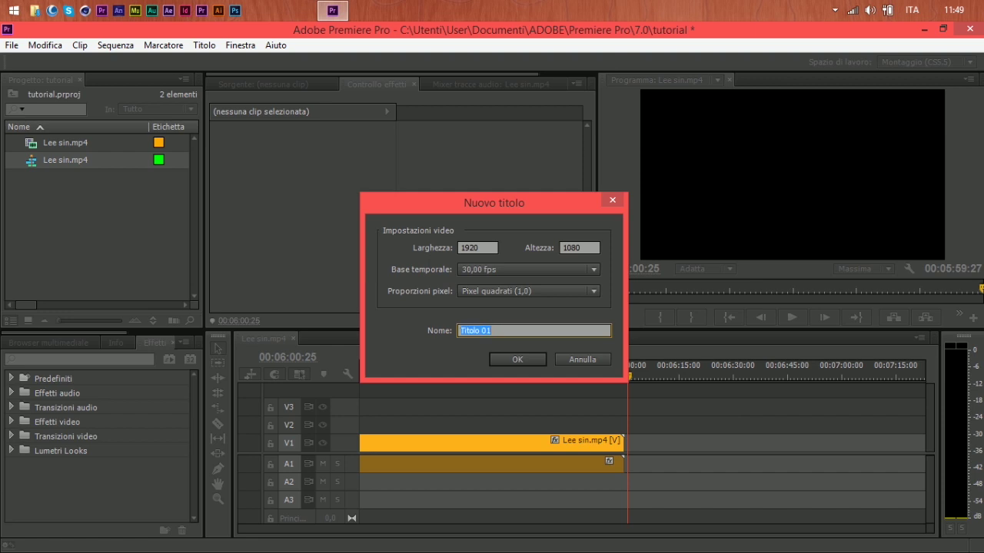
{"action": "type", "text": "Titoli di cosa"}
{"action": "key", "text": "BackSpace"}
{"action": "key", "text": "BackSpace"}
{"action": "type", "text": "da"}
{"action": "key", "text": "Return"}
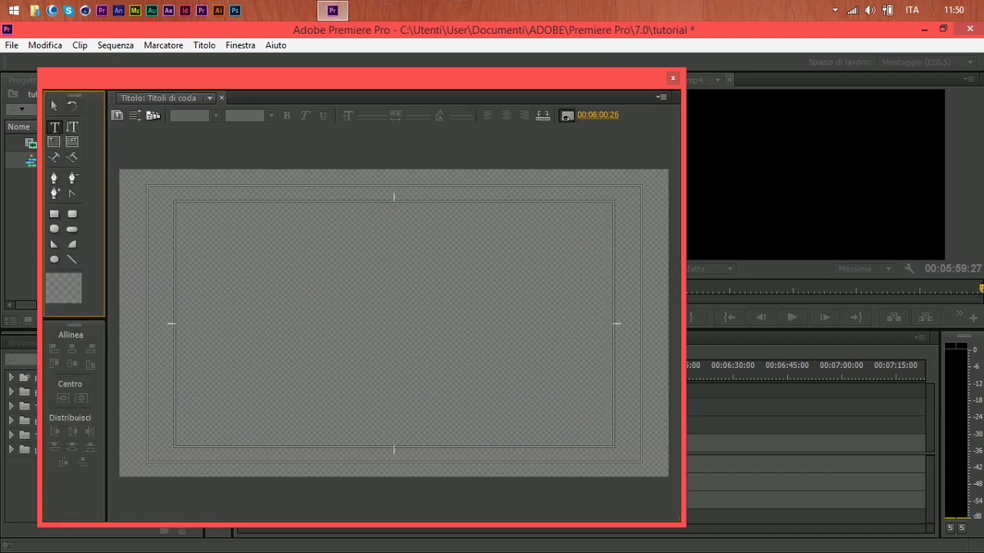
- Reposition the title window and start a horizontal text at the upper-left corner of the inner safe margin
{"action": "left_click_drag", "start_coordinate": [343, 80], "coordinate": [494, 79]}
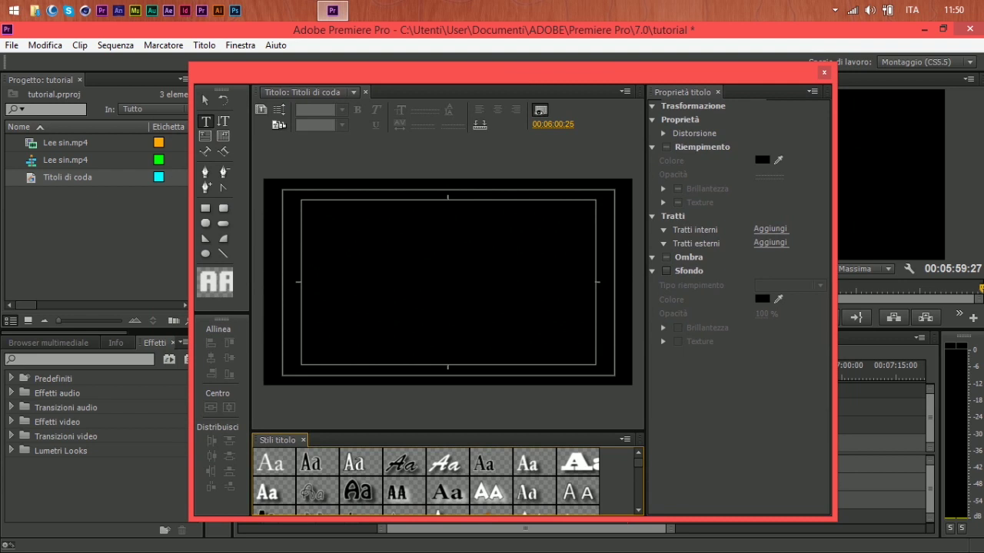
{"action": "left_click", "coordinate": [205, 101]}
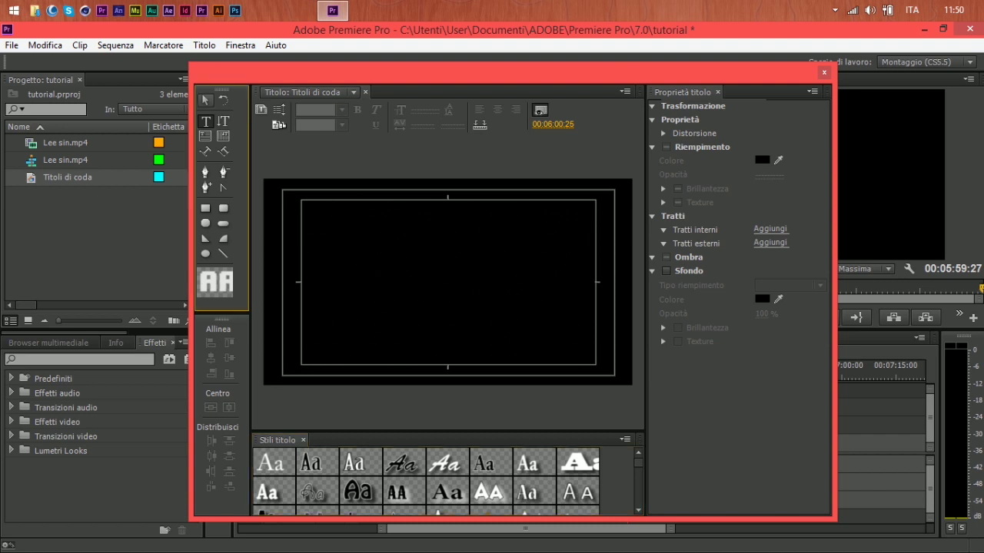
{"action": "left_click", "coordinate": [206, 121]}
{"action": "left_click", "coordinate": [300, 197]}
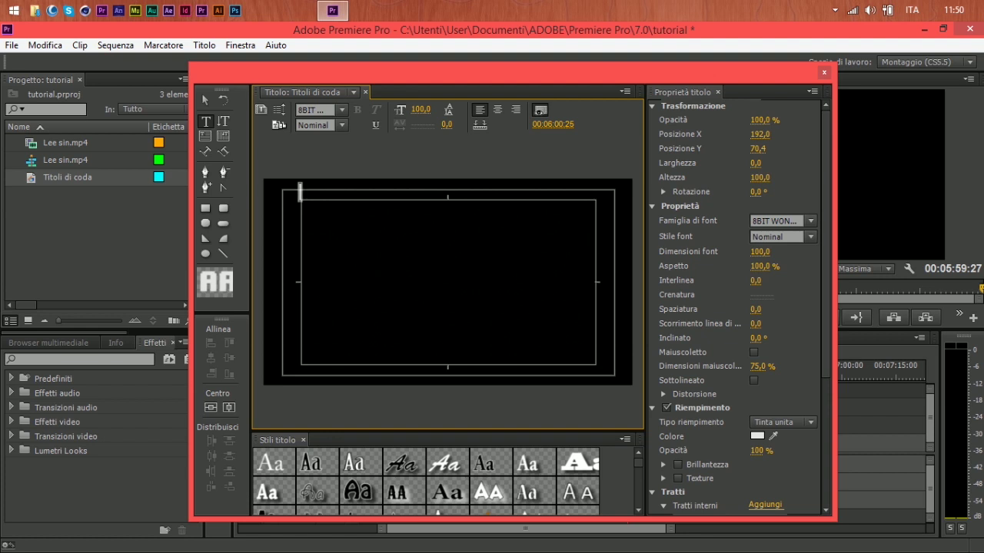
- Enlarge the title window to both sides and upward so the title canvas gets more room
{"action": "left_click_drag", "start_coordinate": [836, 247], "coordinate": [959, 245]}
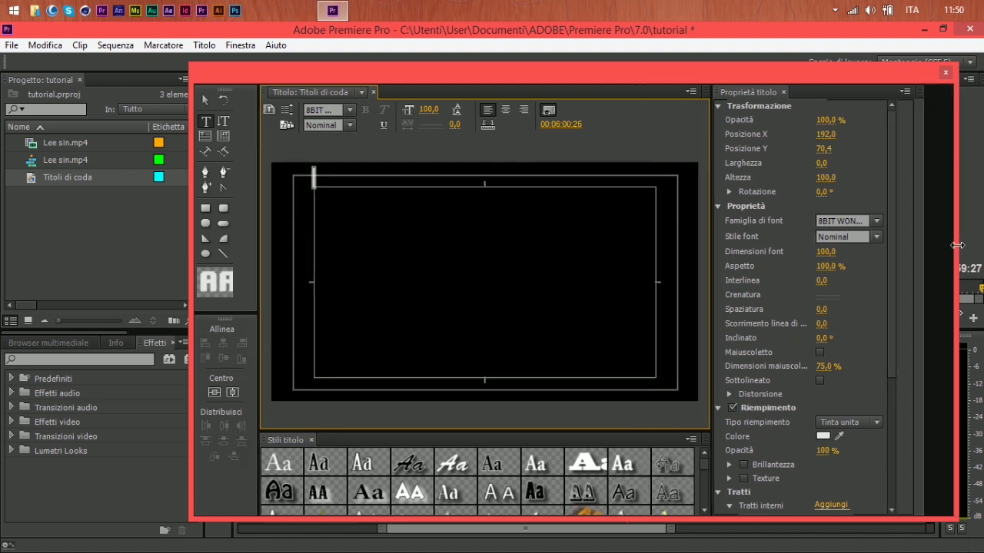
{"action": "left_click_drag", "start_coordinate": [191, 163], "coordinate": [102, 162]}
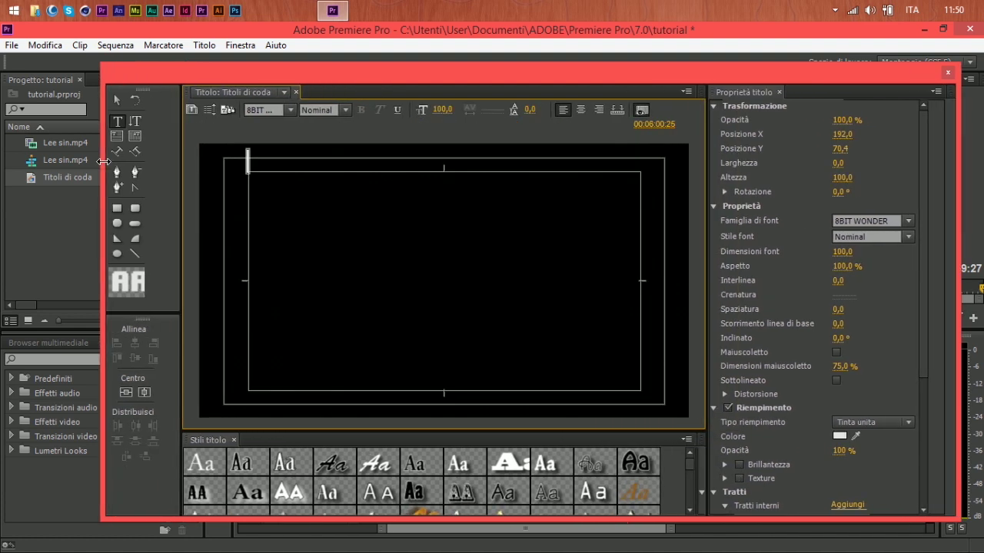
{"action": "left_click_drag", "start_coordinate": [381, 67], "coordinate": [381, 54]}
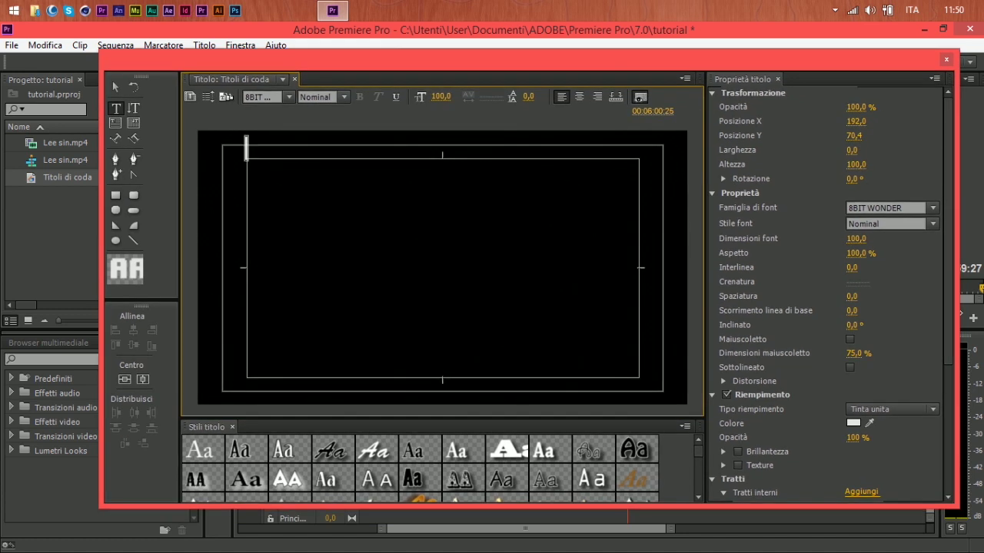
- Browse the title styles and enter CREDITI as the title's text
{"action": "scroll", "coordinate": [420, 469], "scroll_direction": "down", "scroll_amount": 5}
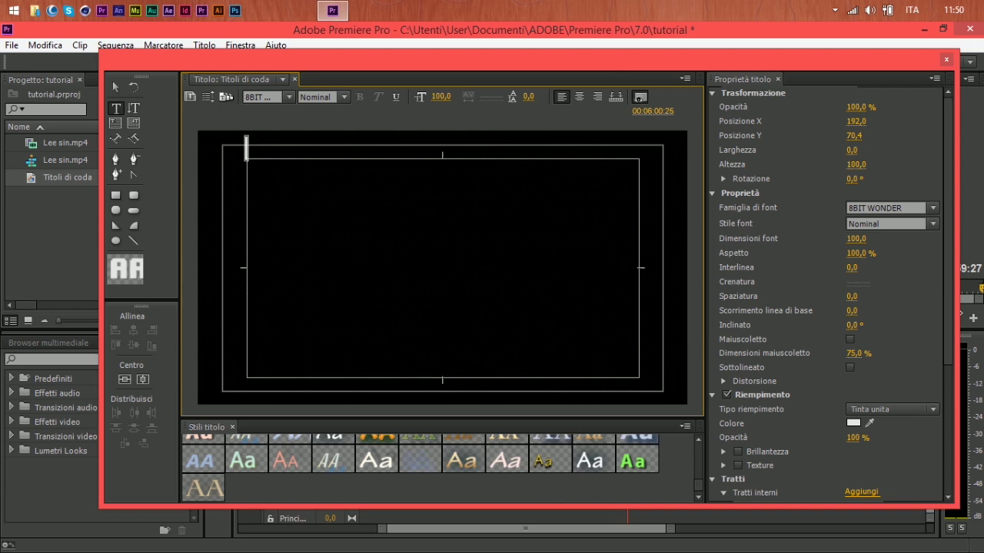
{"action": "scroll", "coordinate": [420, 465], "scroll_direction": "up", "scroll_amount": 1}
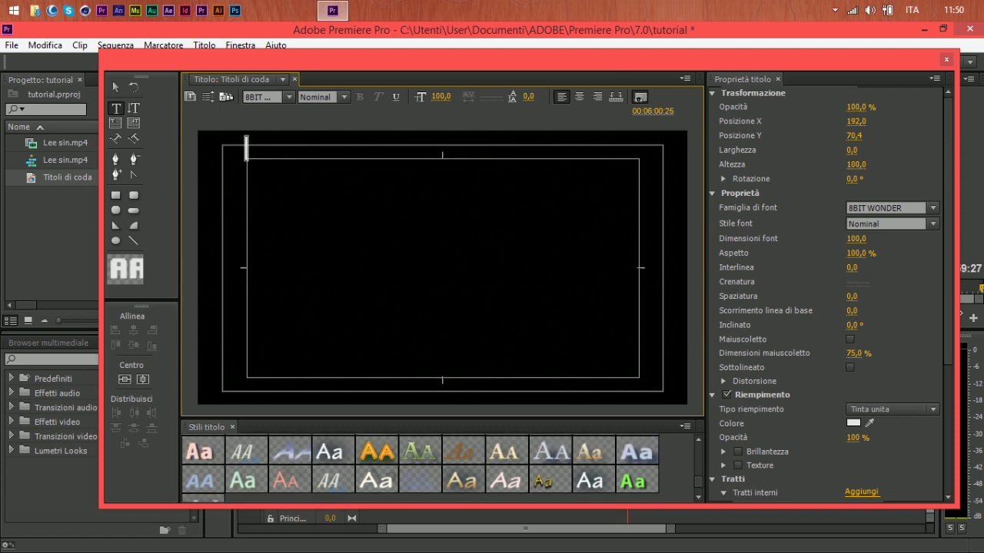
{"action": "type", "text": "CREDITI"}
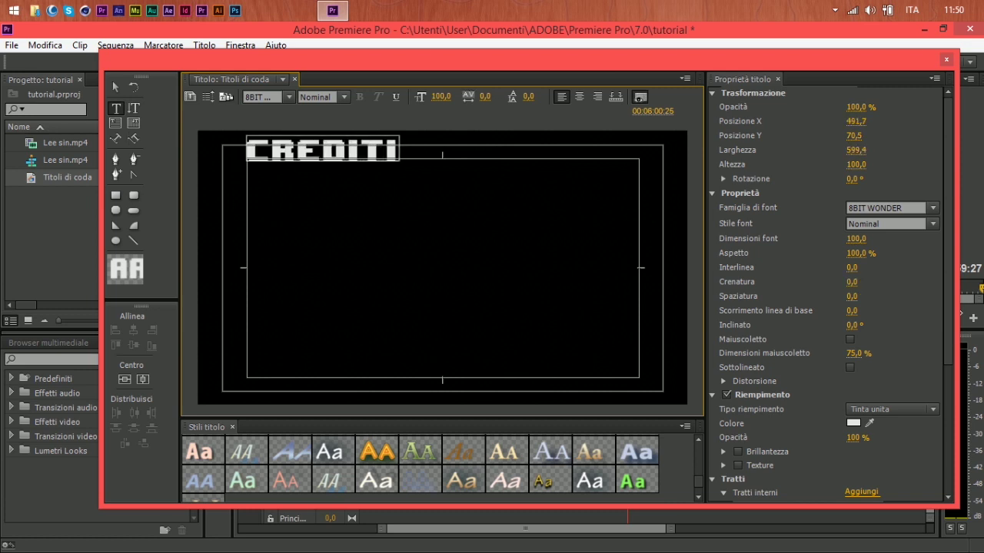
- Apply the MyriadPro Lime 27 style to the CREDITI text and retype its final I in that style
{"action": "left_click_drag", "start_coordinate": [322, 150], "coordinate": [247, 150]}
{"action": "left_click", "coordinate": [247, 150]}
{"action": "left_click_drag", "start_coordinate": [388, 150], "coordinate": [246, 150]}
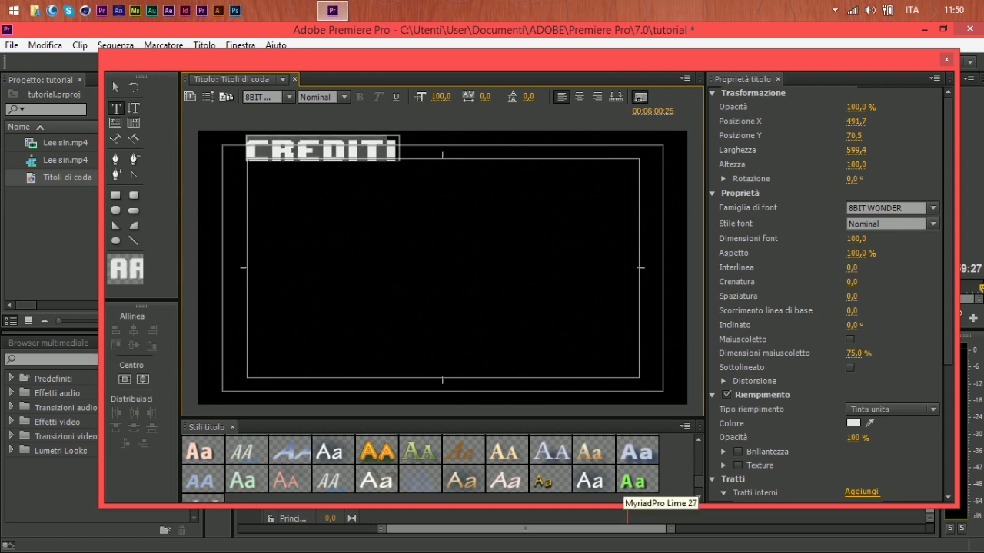
{"action": "left_click", "coordinate": [633, 480]}
{"action": "left_click", "coordinate": [347, 151]}
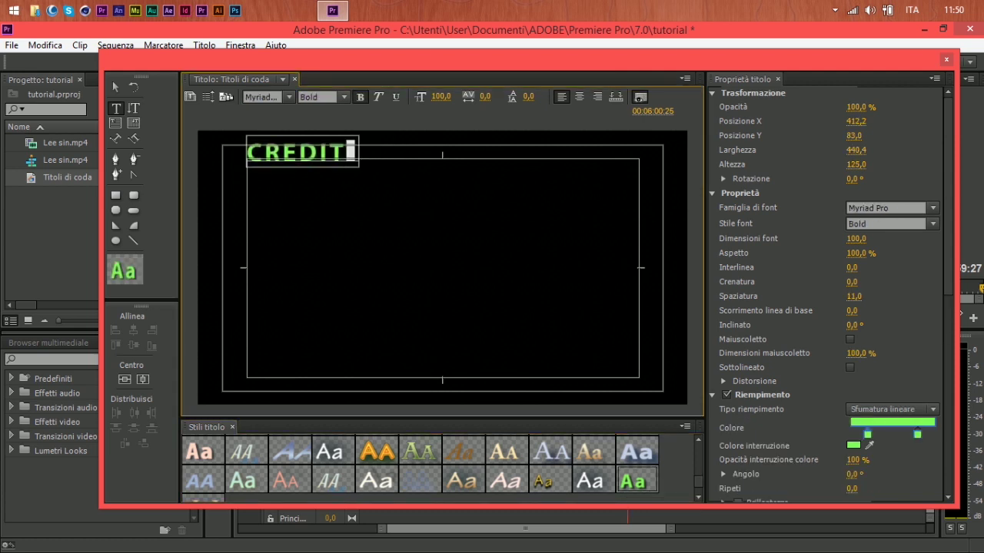
{"action": "left_click", "coordinate": [358, 151]}
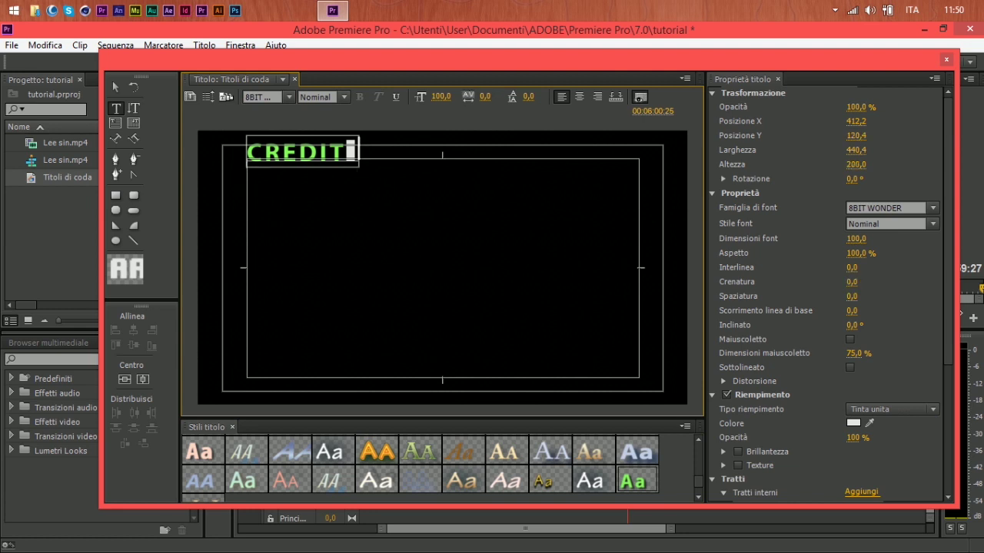
{"action": "key", "text": "BackSpace"}
{"action": "type", "text": "I"}
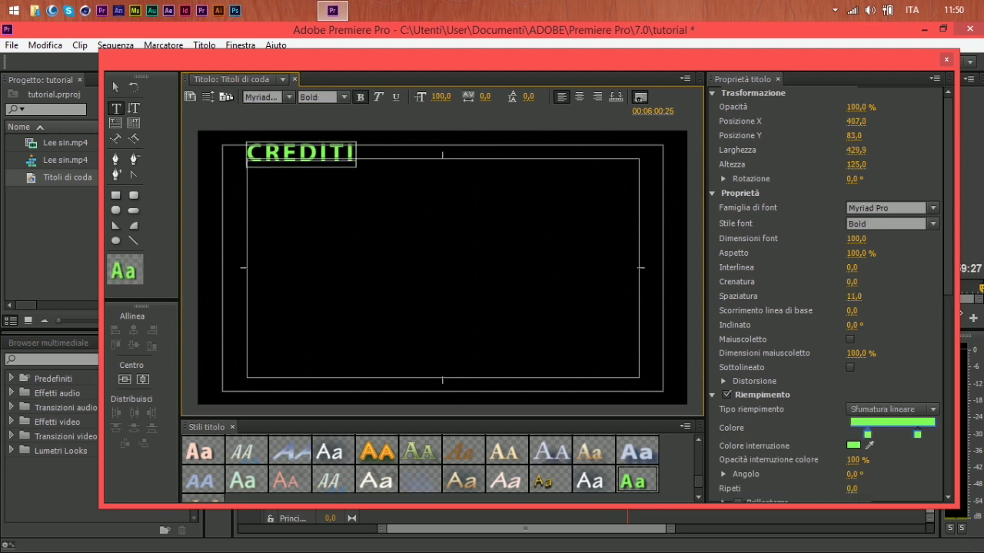
- Move the CREDITI text to the top centre of the inner safe margin, at about X 957, Y 184
{"action": "left_click", "coordinate": [115, 87]}
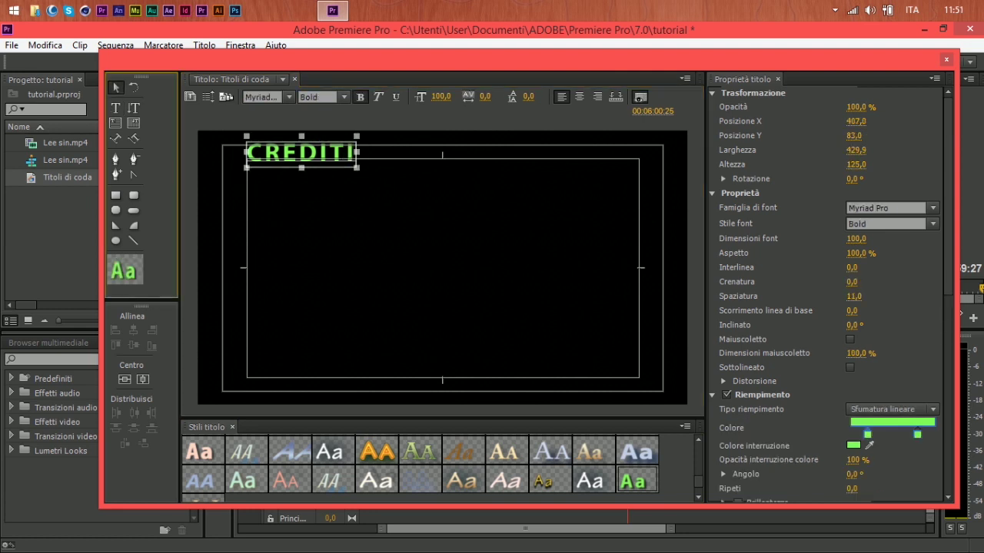
{"action": "left_click_drag", "start_coordinate": [303, 153], "coordinate": [314, 201]}
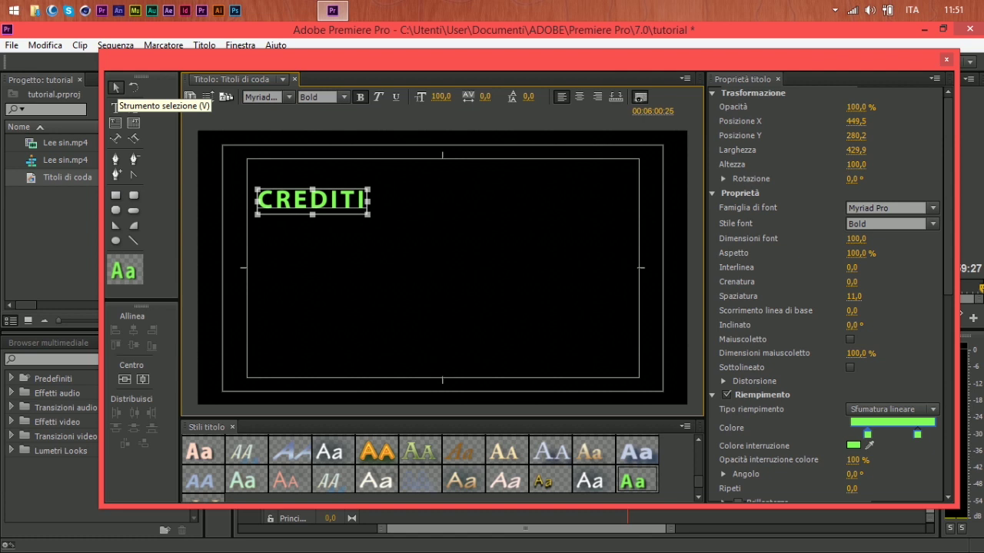
{"action": "left_click", "coordinate": [116, 87]}
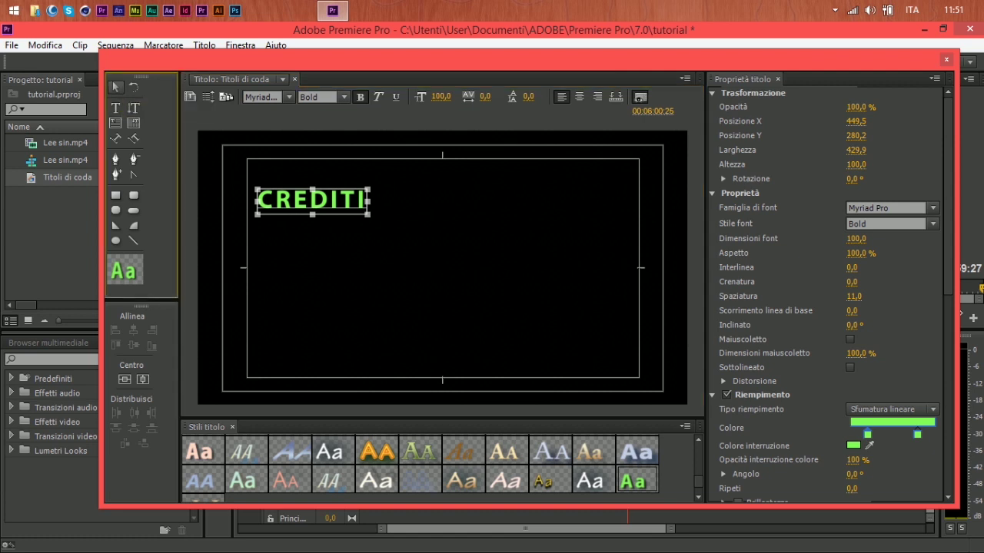
{"action": "left_click_drag", "start_coordinate": [312, 201], "coordinate": [442, 174]}
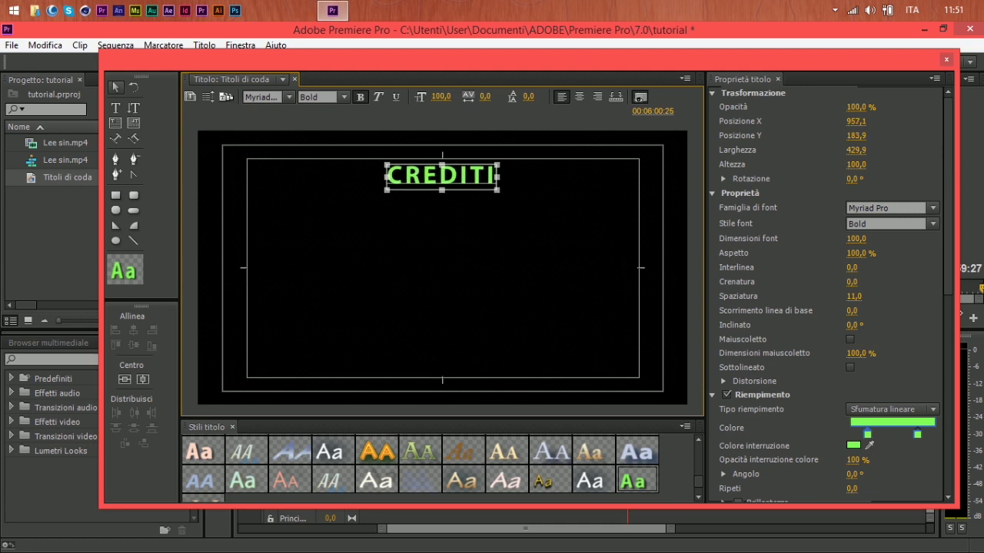
- Add the line PERSONAGGI to the text below CREDITI, separated by one blank line
{"action": "left_click", "coordinate": [116, 107]}
{"action": "left_click", "coordinate": [494, 175]}
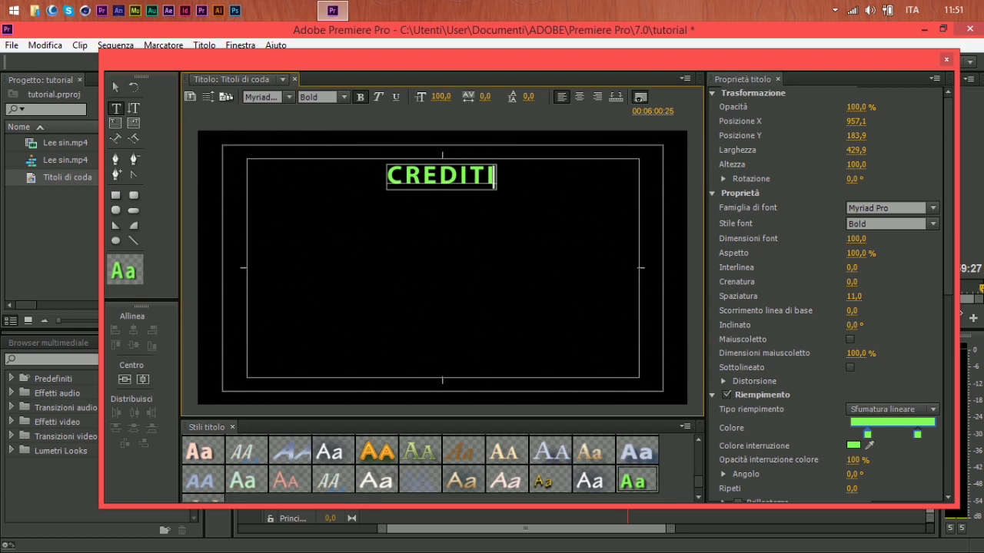
{"action": "key", "text": "Return"}
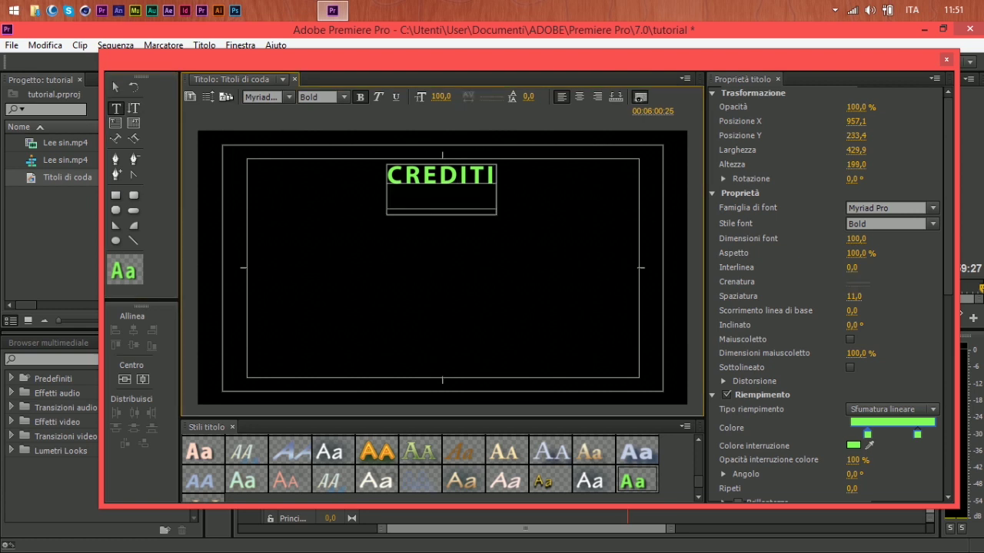
{"action": "key", "text": "Return"}
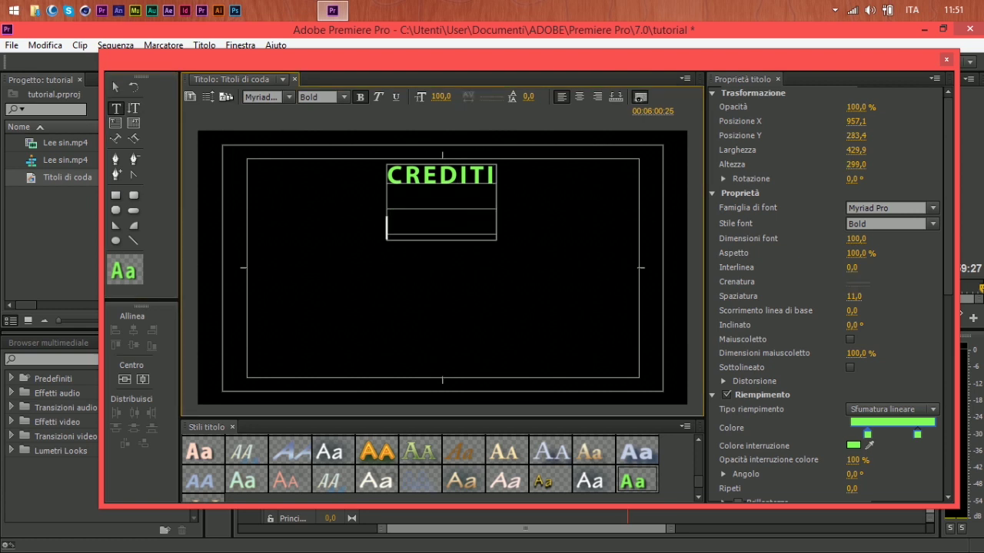
{"action": "type", "text": "PER"}
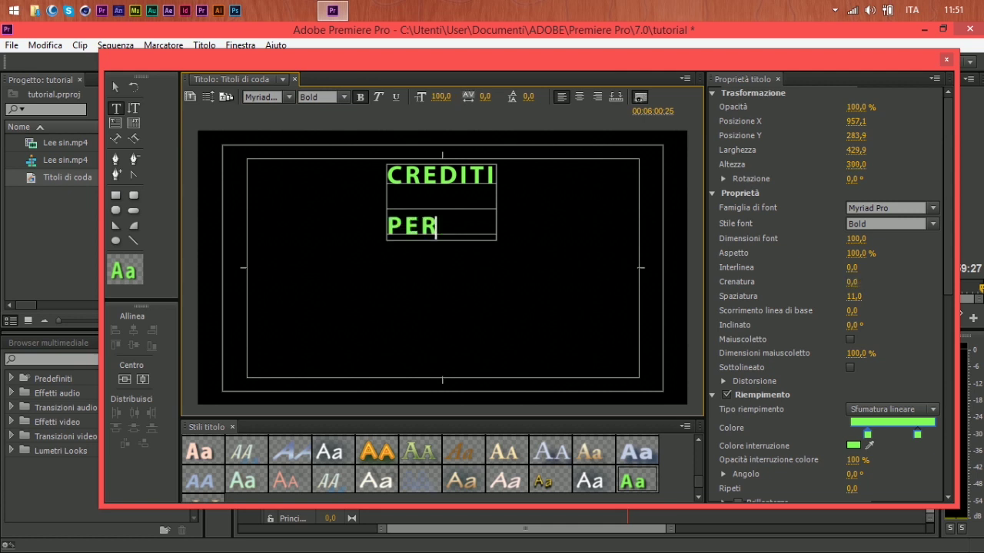
{"action": "type", "text": "SONAGGI"}
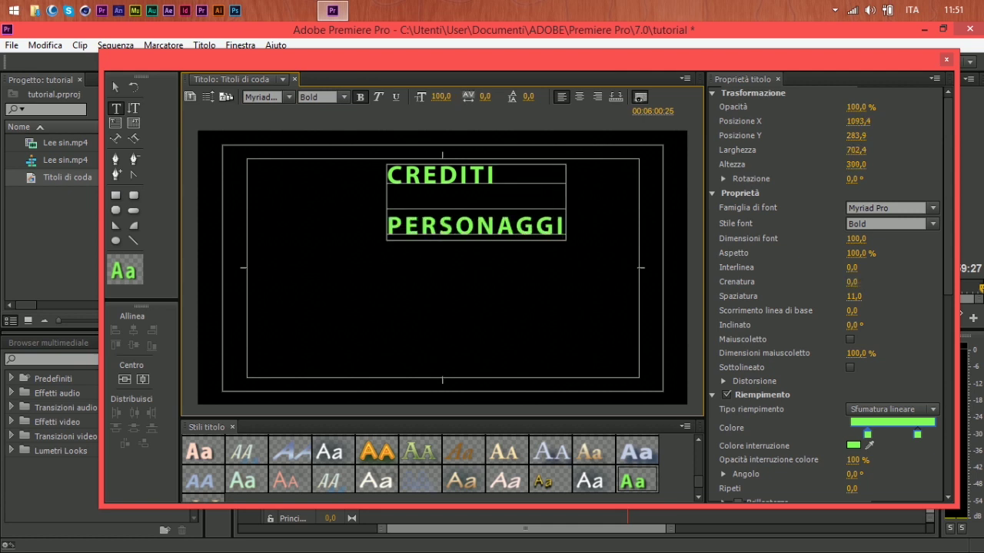
- Centre-align the CREDITI and PERSONAGGI lines and move the text block to X 960, Y 281
{"action": "left_click_drag", "start_coordinate": [388, 177], "coordinate": [565, 228]}
{"action": "left_click", "coordinate": [579, 96]}
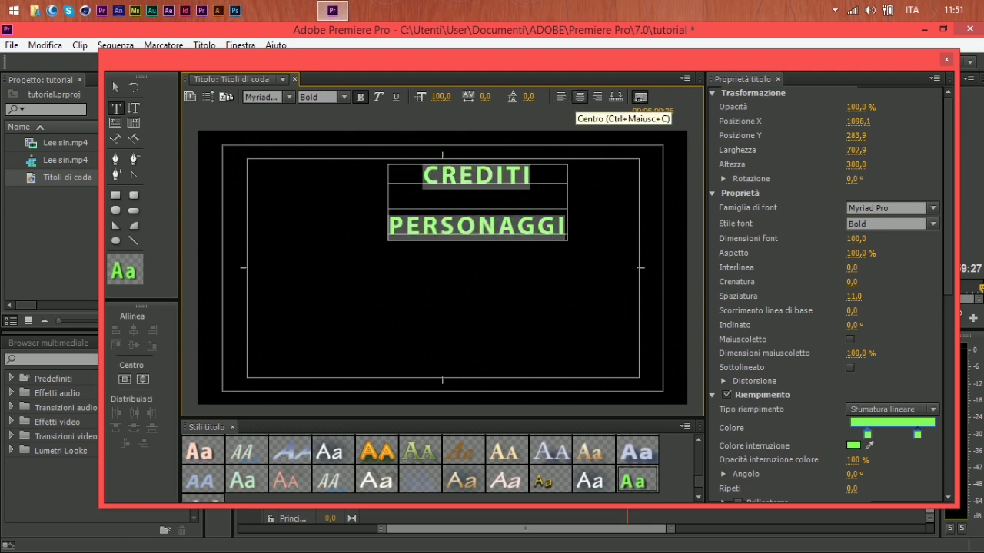
{"action": "left_click", "coordinate": [115, 87]}
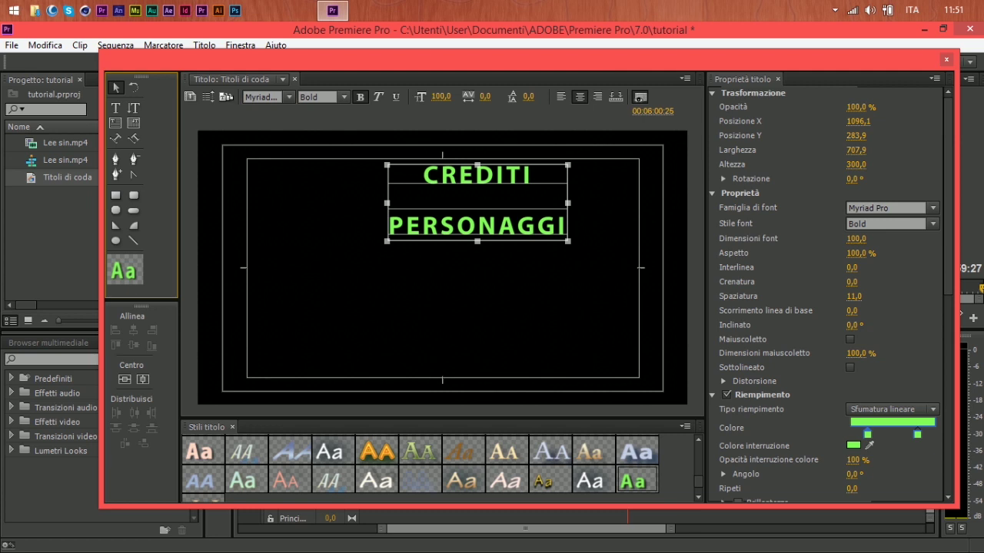
{"action": "left_click_drag", "start_coordinate": [476, 204], "coordinate": [442, 203]}
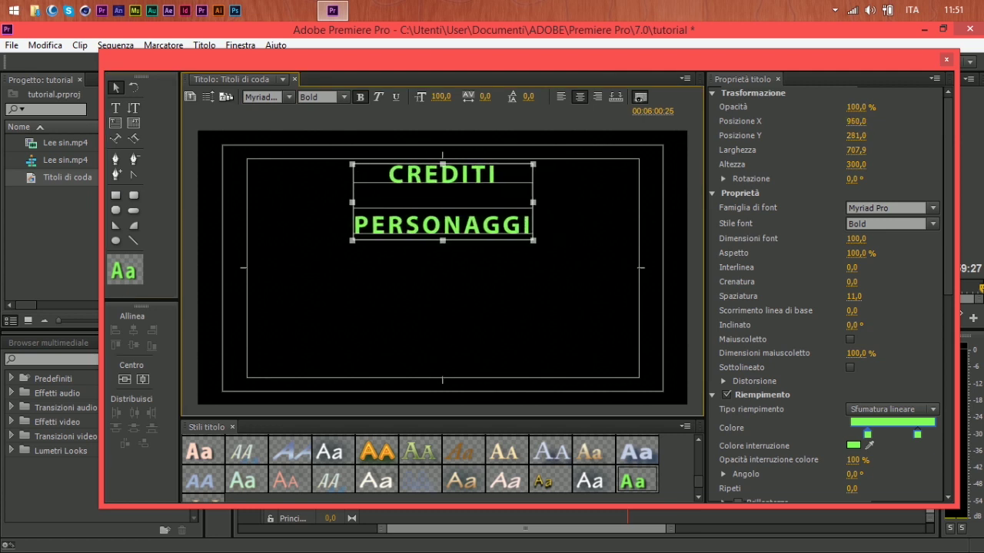
- Add an empty line below PERSONAGGI in the title text
{"action": "key", "text": "t"}
{"action": "left_click", "coordinate": [463, 225]}
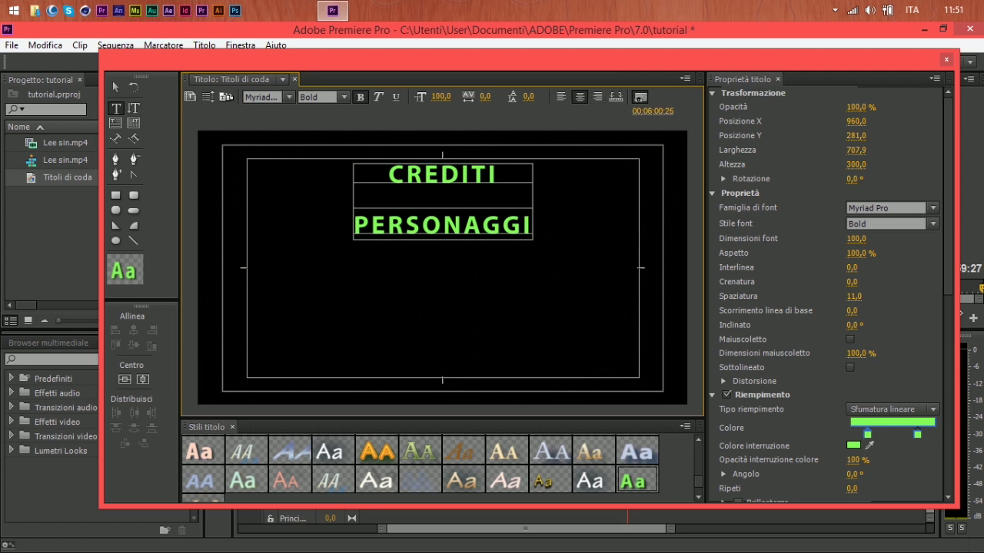
{"action": "key", "text": "Return"}
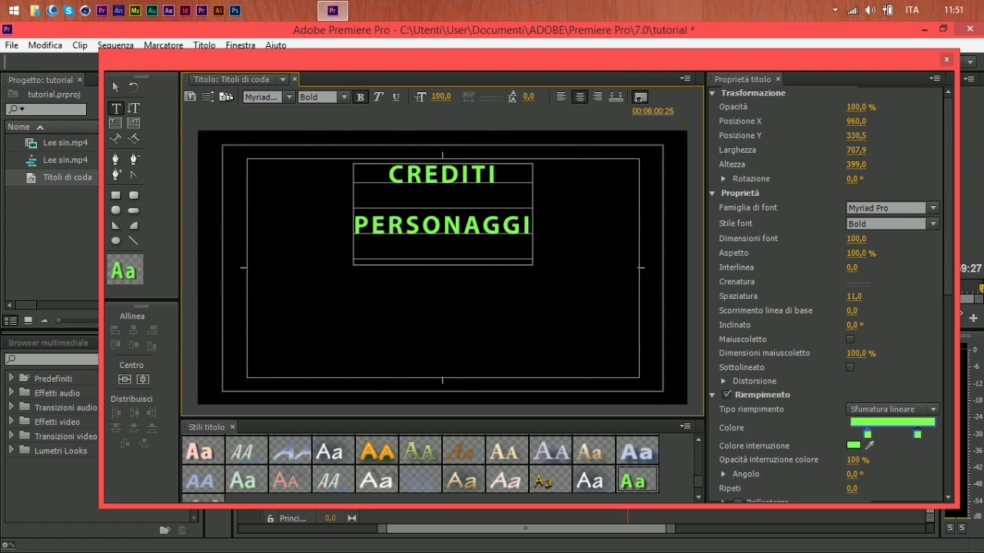
{"action": "mouse_move", "coordinate": [948, 192]}
{"action": "left_mouse_down"}
{"action": "mouse_move", "coordinate": [949, 388]}
{"action": "mouse_move", "coordinate": [948, 191]}
{"action": "left_mouse_up"}
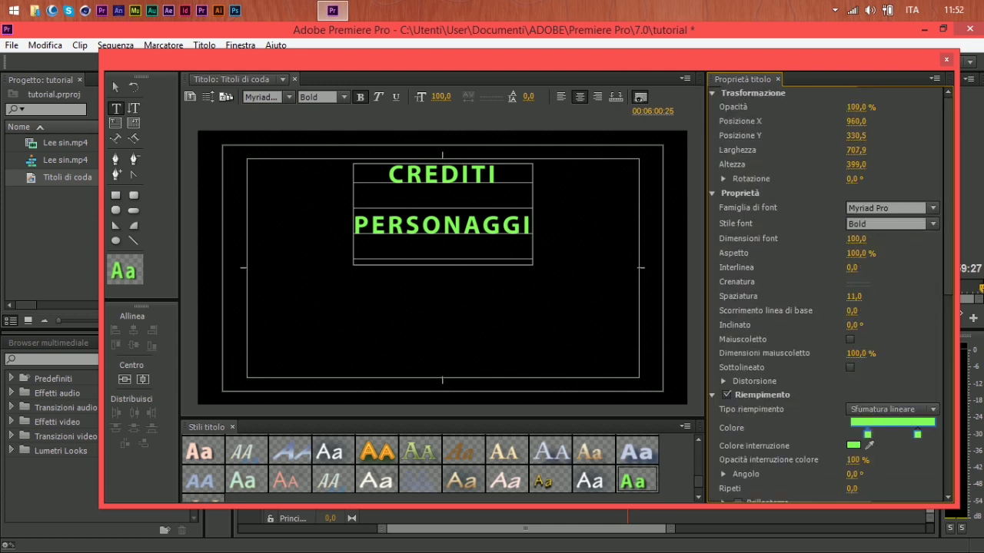
{"action": "left_click", "coordinate": [442, 253]}
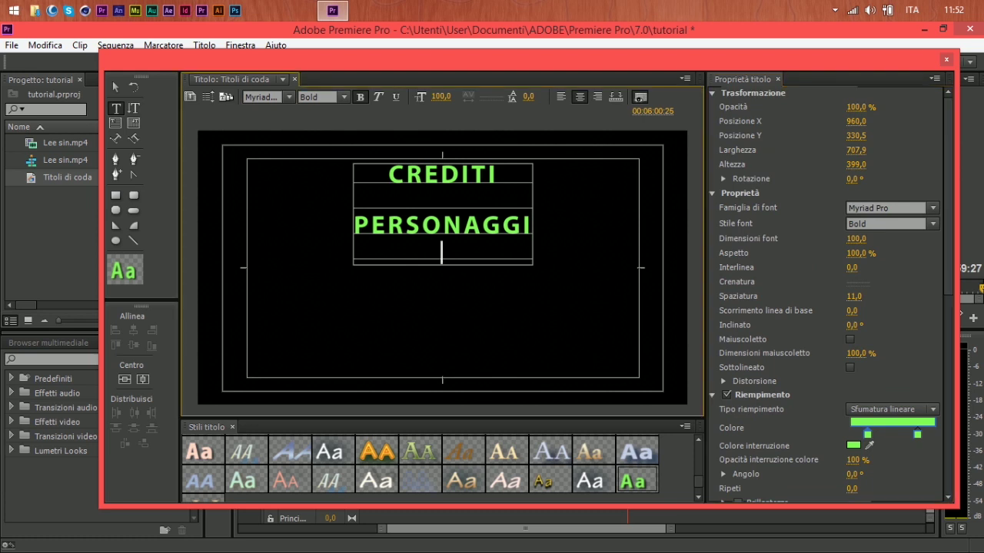
- Try lowering the title text's opacity to 16% and restore it to 100%
{"action": "left_click_drag", "start_coordinate": [531, 227], "coordinate": [354, 226]}
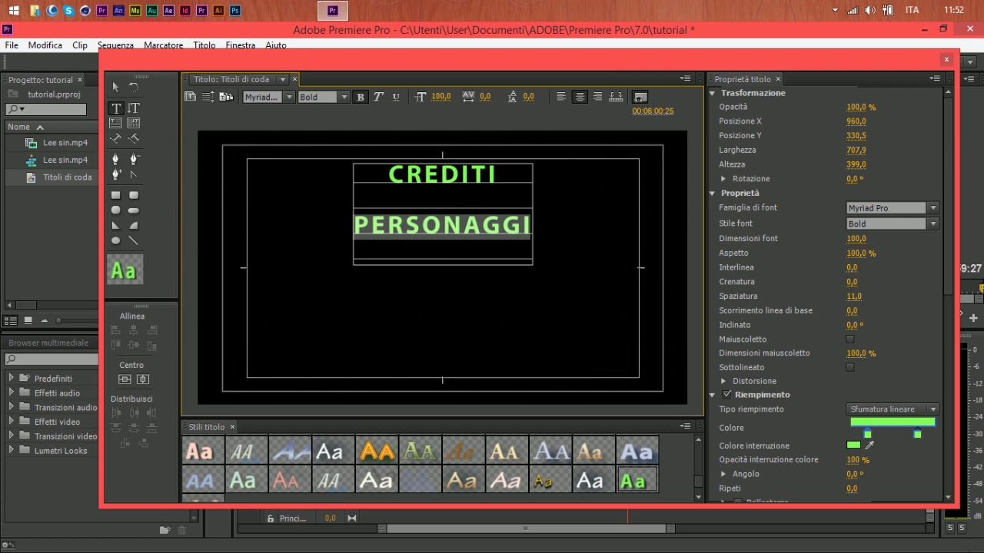
{"action": "left_click_drag", "start_coordinate": [856, 107], "coordinate": [790, 107]}
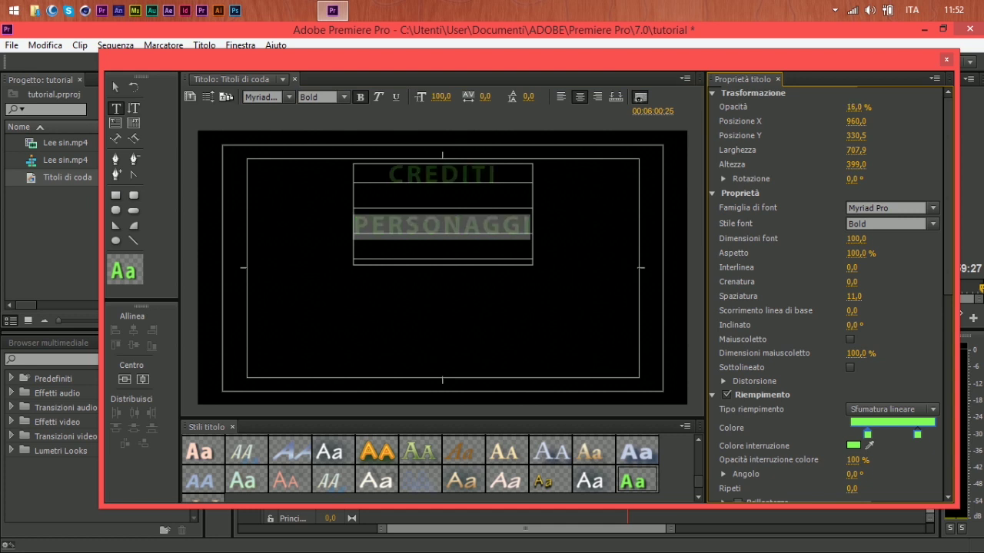
{"action": "left_click", "coordinate": [513, 228]}
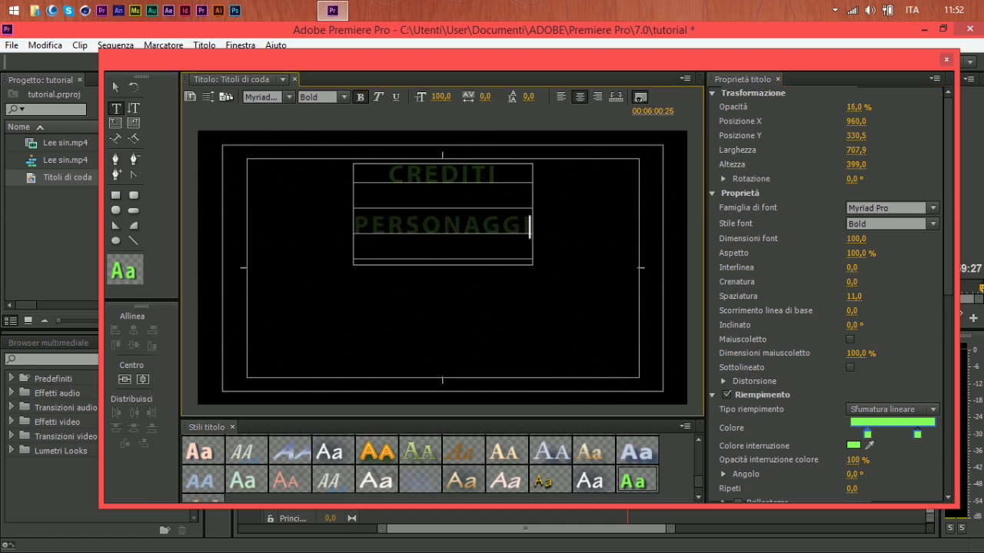
{"action": "mouse_move", "coordinate": [530, 228]}
{"action": "left_mouse_down"}
{"action": "mouse_move", "coordinate": [371, 228]}
{"action": "mouse_move", "coordinate": [530, 227]}
{"action": "left_mouse_up"}
{"action": "left_click_drag", "start_coordinate": [854, 107], "coordinate": [919, 107]}
- Select the word PERSONAGGI and shift the text block to X 955, Y 335,5
{"action": "left_click_drag", "start_coordinate": [531, 228], "coordinate": [354, 228]}
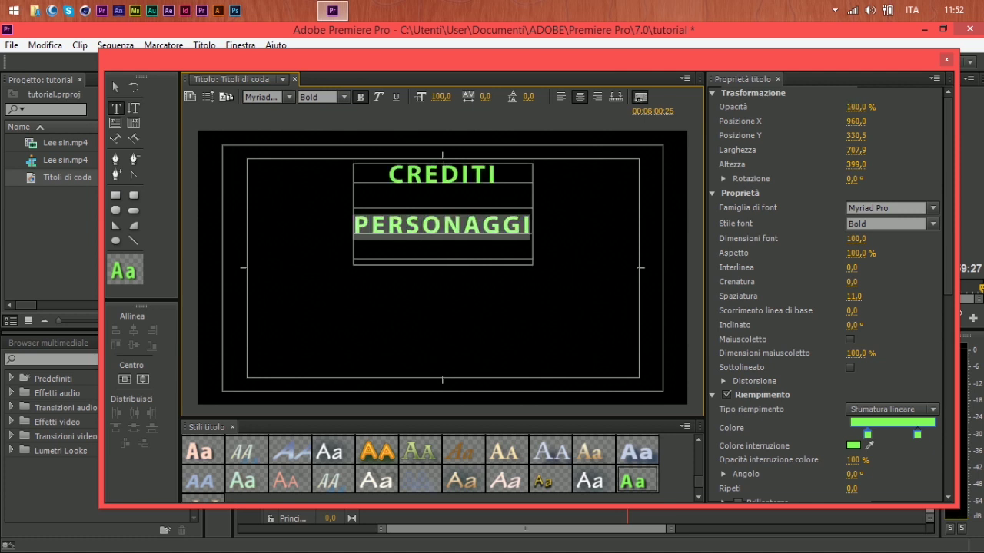
{"action": "mouse_move", "coordinate": [856, 121]}
{"action": "left_mouse_down"}
{"action": "mouse_move", "coordinate": [885, 122]}
{"action": "mouse_move", "coordinate": [864, 121]}
{"action": "left_mouse_up"}
{"action": "left_click", "coordinate": [856, 122]}
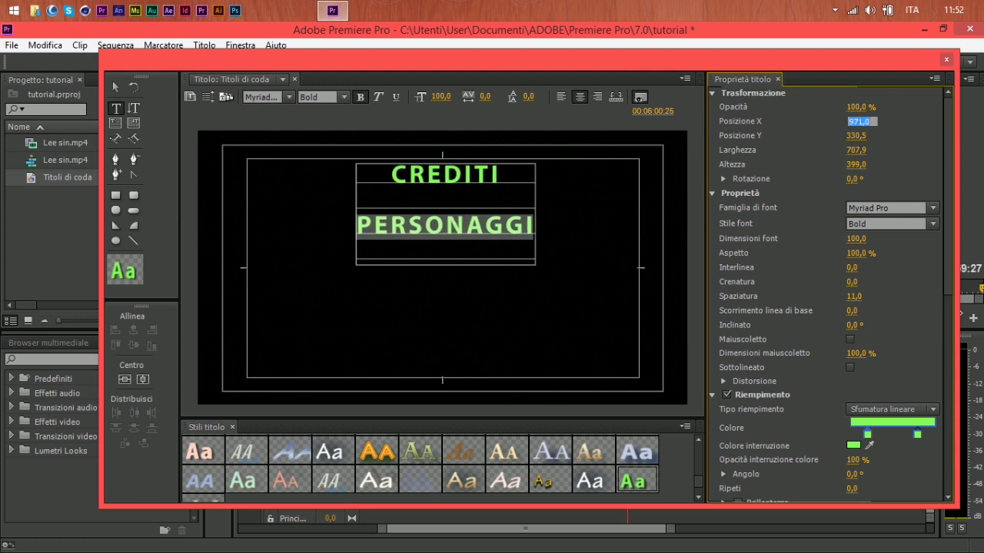
{"action": "key", "text": "Return"}
{"action": "left_click_drag", "start_coordinate": [856, 122], "coordinate": [844, 121]}
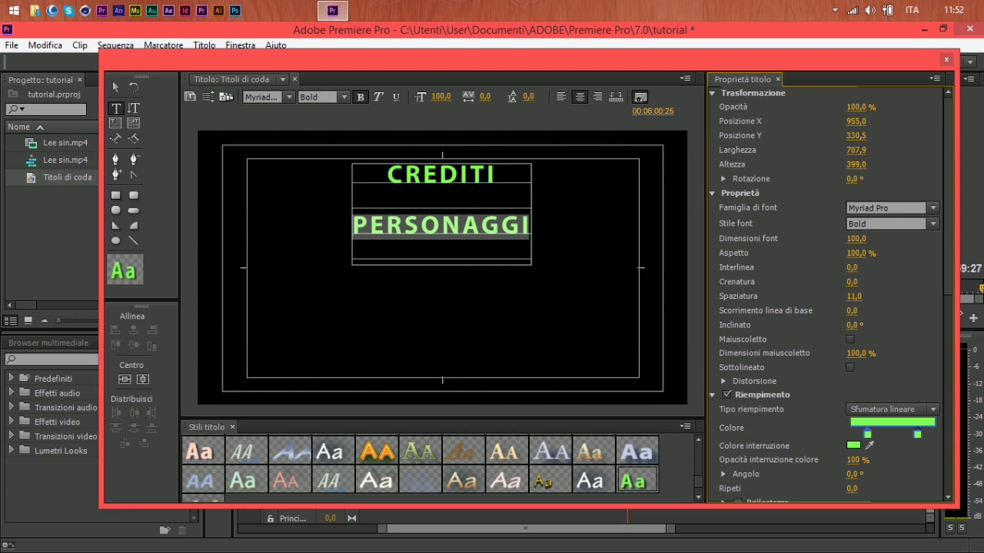
{"action": "key", "text": "Down"}
{"action": "key", "text": "Down"}
{"action": "key", "text": "Down"}
{"action": "key", "text": "Down"}
{"action": "key", "text": "Down"}
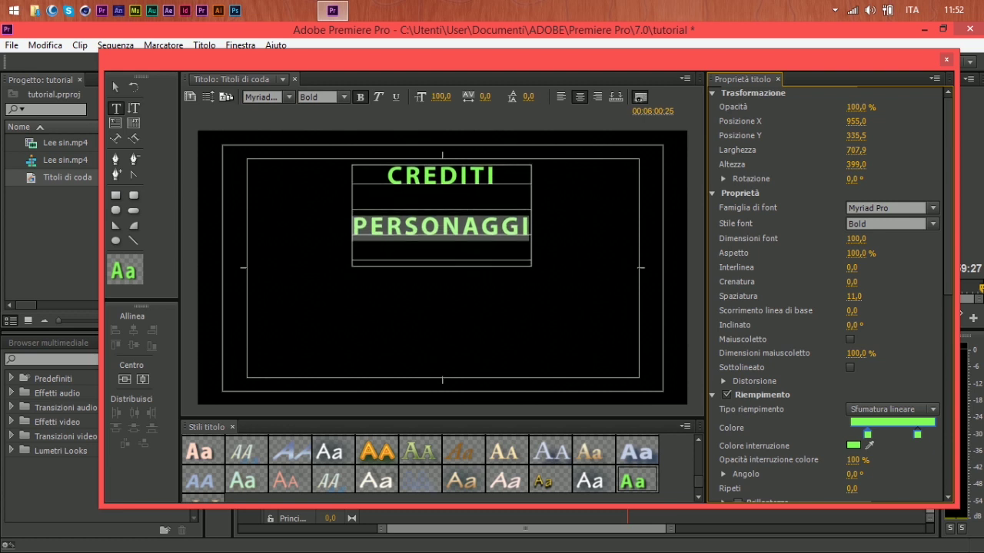
- Try the Rosewood Std and Raslani Hip Hop fonts on the word PERSONAGGI
{"action": "left_click", "coordinate": [933, 209]}
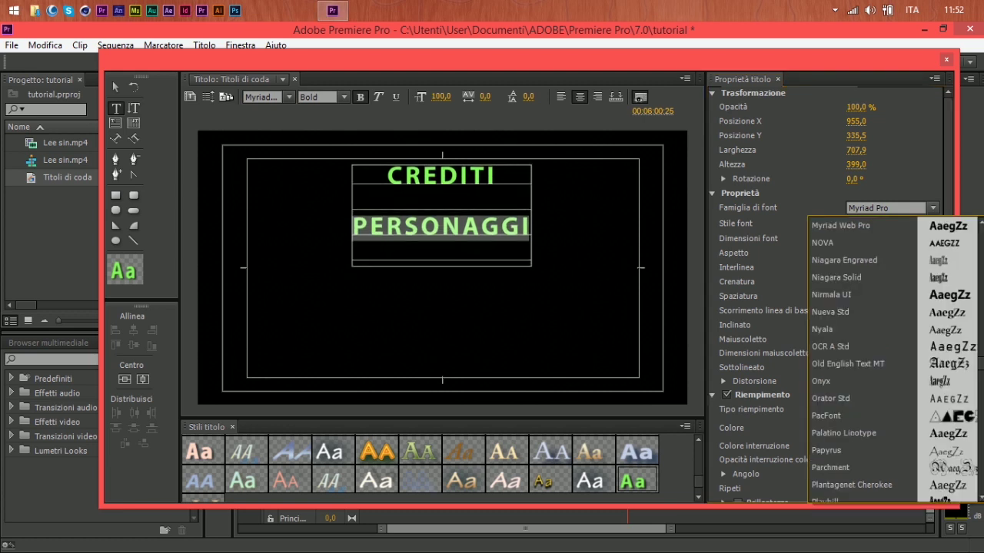
{"action": "scroll", "coordinate": [891, 355], "scroll_direction": "down", "scroll_amount": 2}
{"action": "scroll", "coordinate": [891, 362], "scroll_direction": "down", "scroll_amount": 5}
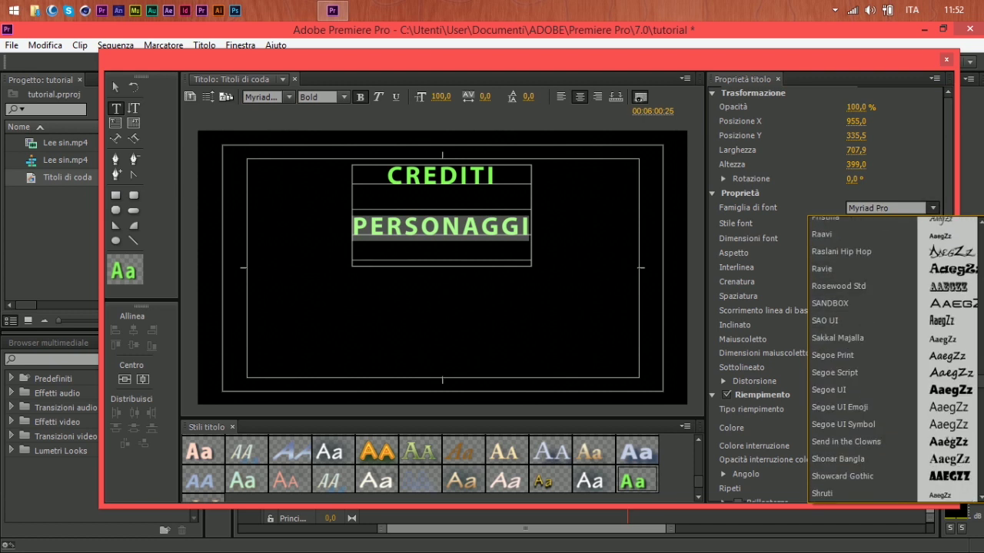
{"action": "left_click", "coordinate": [838, 286]}
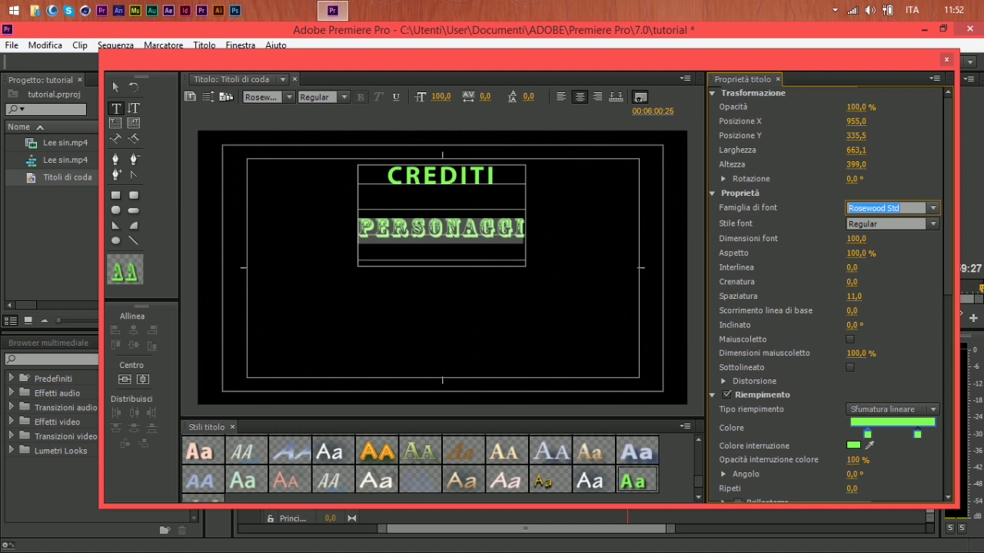
{"action": "left_click", "coordinate": [933, 208]}
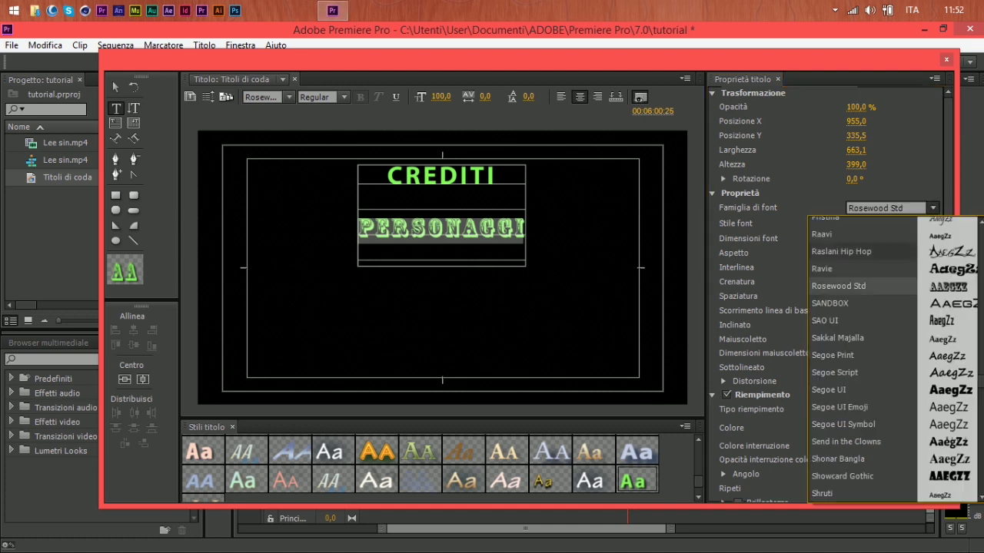
{"action": "left_click", "coordinate": [842, 251]}
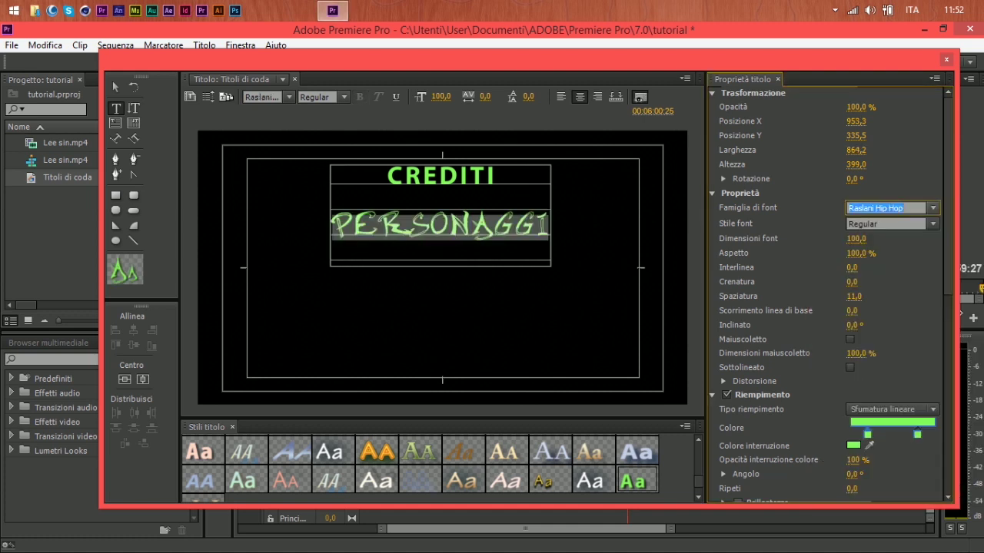
- Set the font family of PERSONAGGI to Showcard Gothic
{"action": "left_click", "coordinate": [933, 208]}
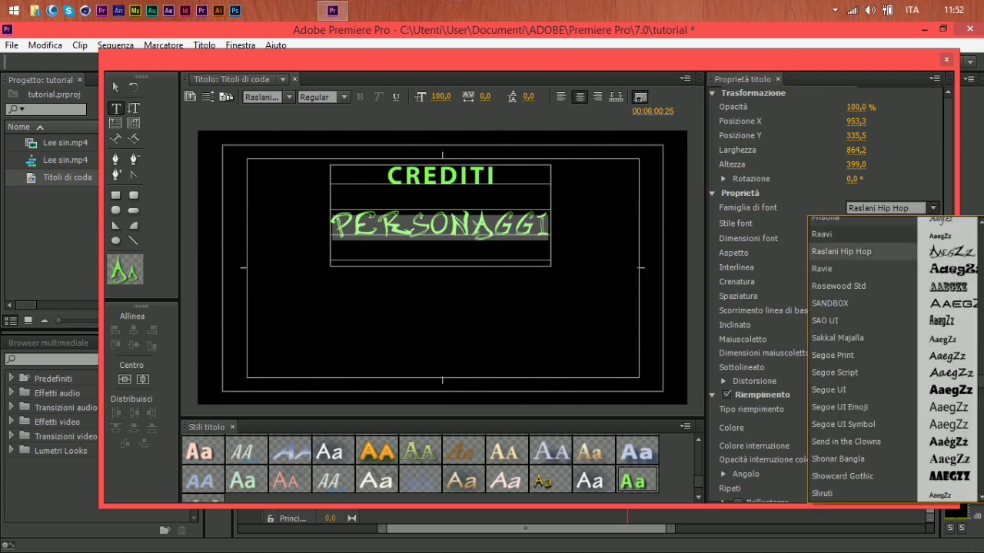
{"action": "scroll", "coordinate": [869, 373], "scroll_direction": "down", "scroll_amount": 2}
{"action": "left_click", "coordinate": [842, 379]}
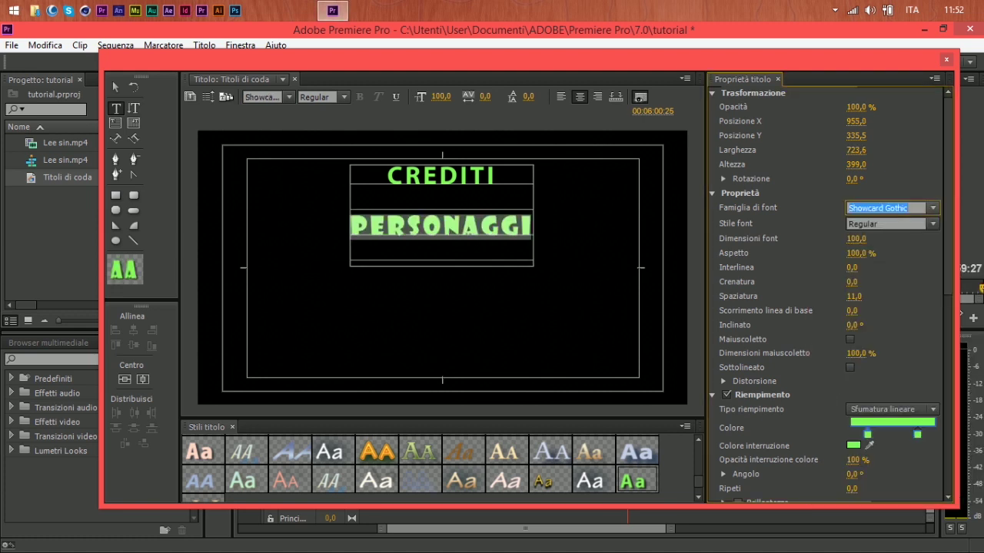
- Save the formatting of PERSONAGGI as a new title style named "Lo stile di" followed by the author's nickname
{"action": "left_click", "coordinate": [686, 427]}
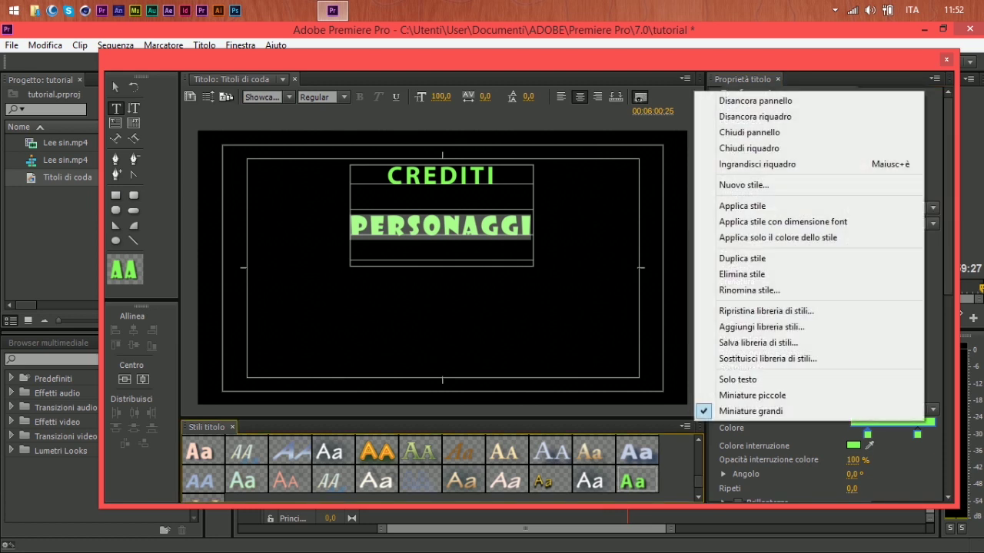
{"action": "key", "text": "Escape"}
{"action": "left_click", "coordinate": [686, 427]}
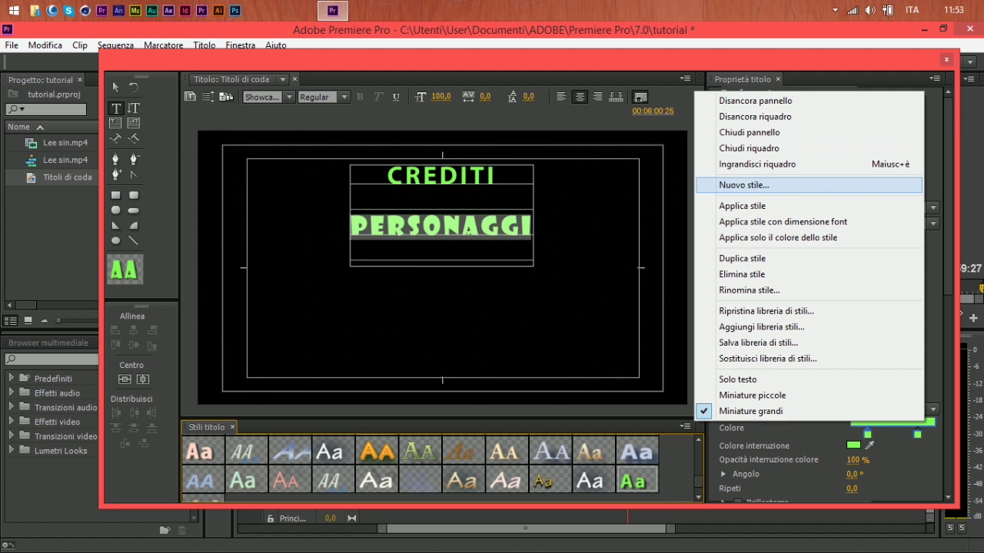
{"action": "left_click", "coordinate": [743, 185]}
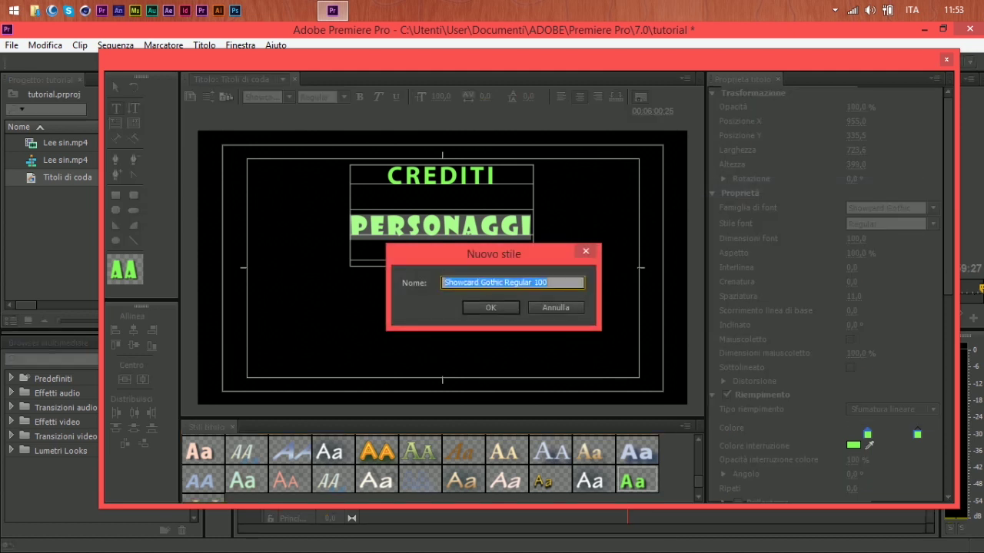
{"action": "type", "text": "Lo stile di dan"}
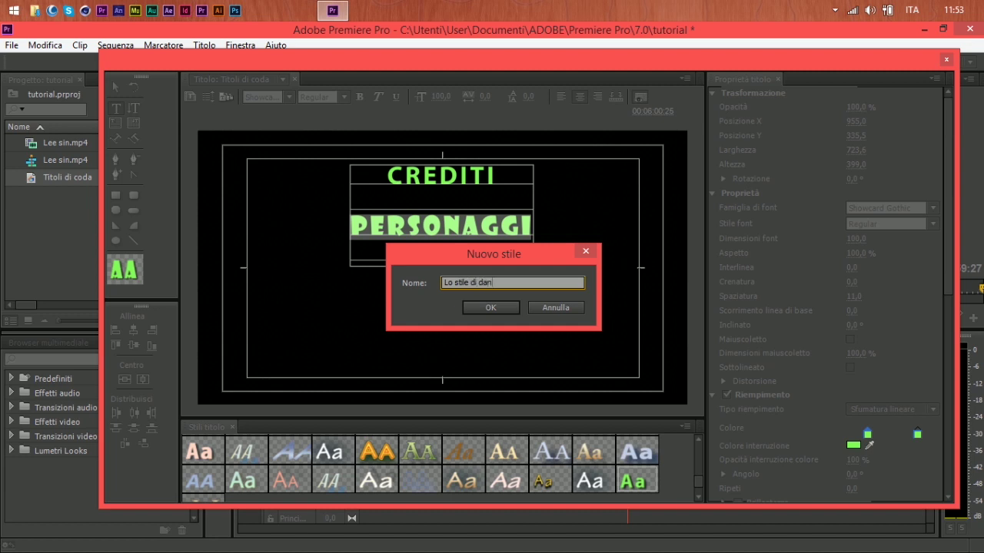
{"action": "key", "text": "BackSpace"}
{"action": "type", "text": "ddo"}
{"action": "key", "text": "Return"}
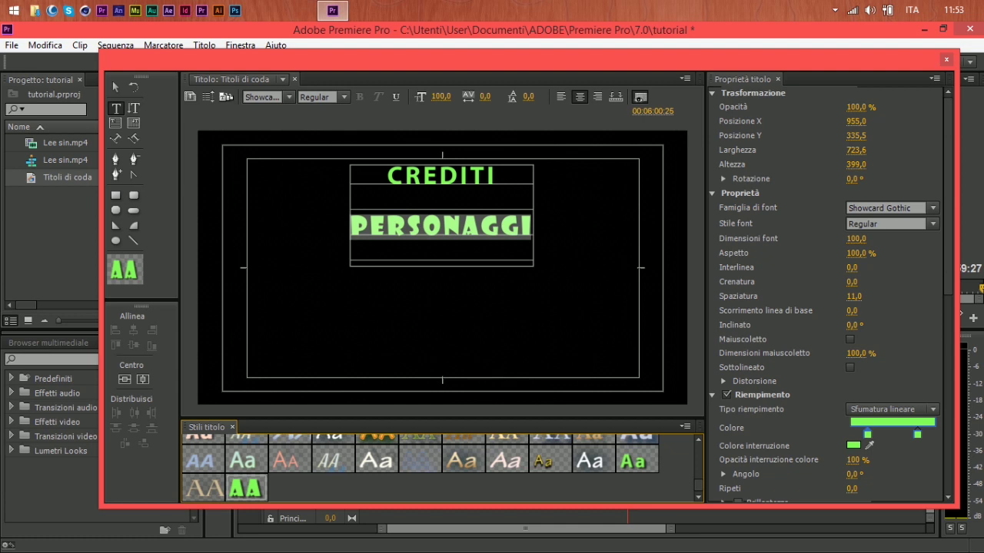
- Test the saved style by giving PERSONAGGI the lime Myriad Pro style and the Niagara Engraved font, and reapplying the saved style
{"action": "left_click", "coordinate": [481, 227]}
{"action": "left_click_drag", "start_coordinate": [532, 228], "coordinate": [351, 227]}
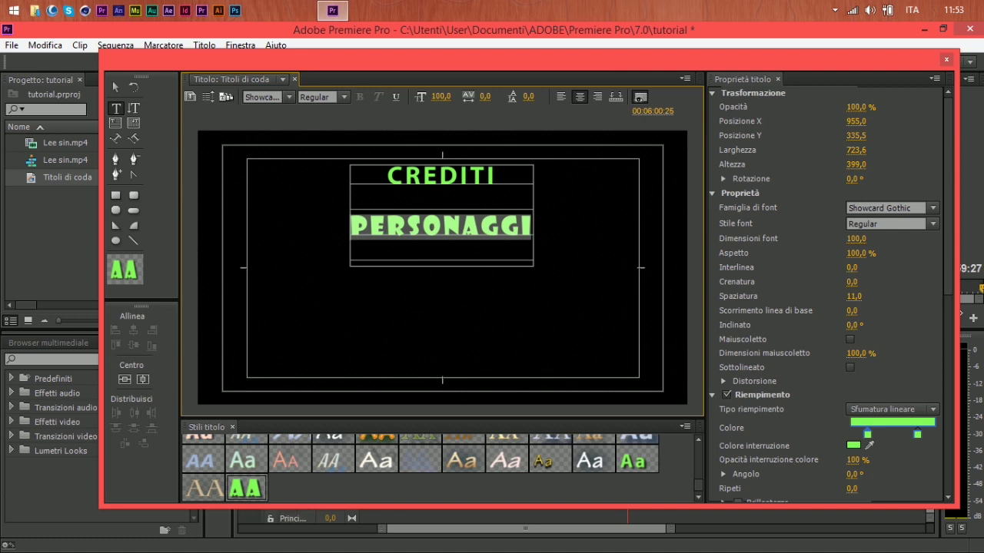
{"action": "left_click", "coordinate": [636, 461]}
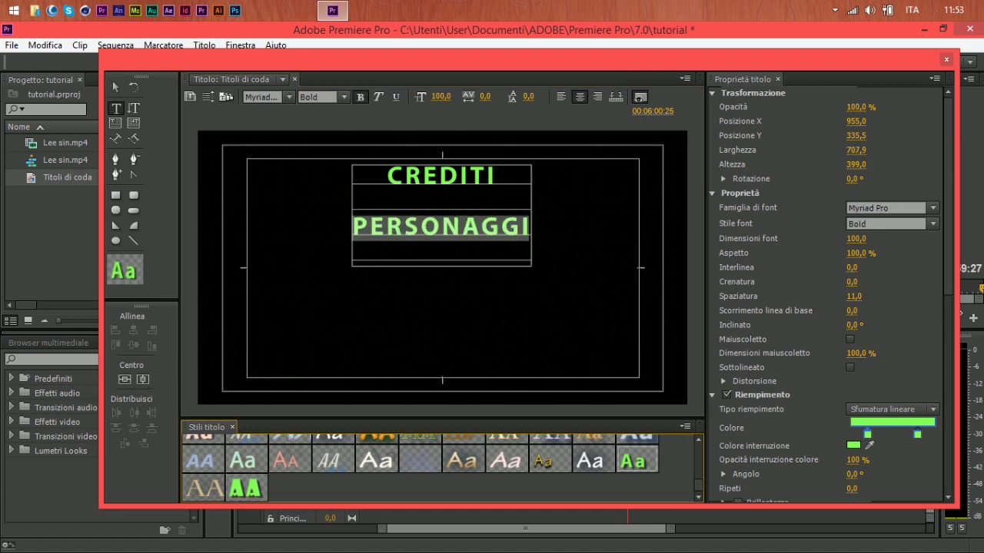
{"action": "left_click", "coordinate": [932, 208]}
{"action": "left_click", "coordinate": [869, 278]}
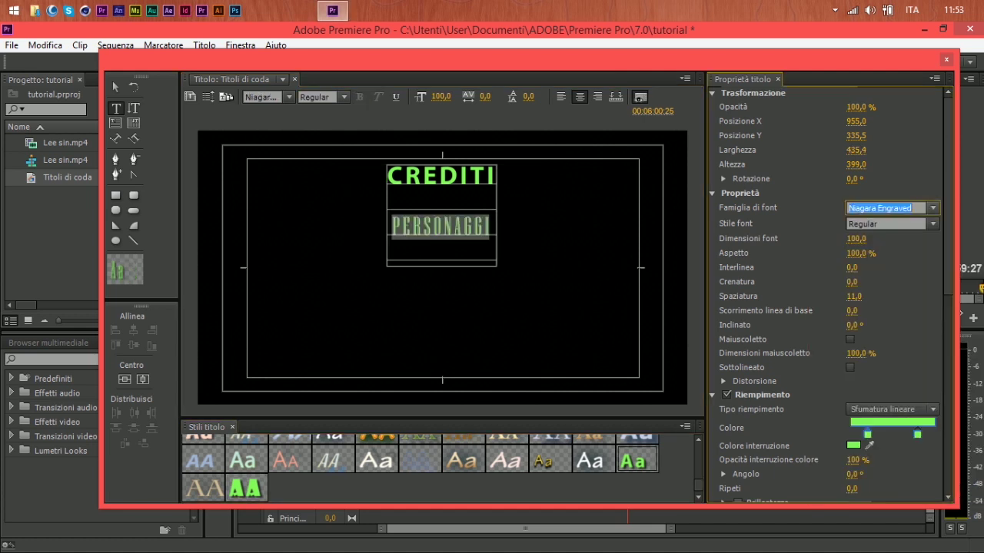
{"action": "left_click", "coordinate": [246, 488]}
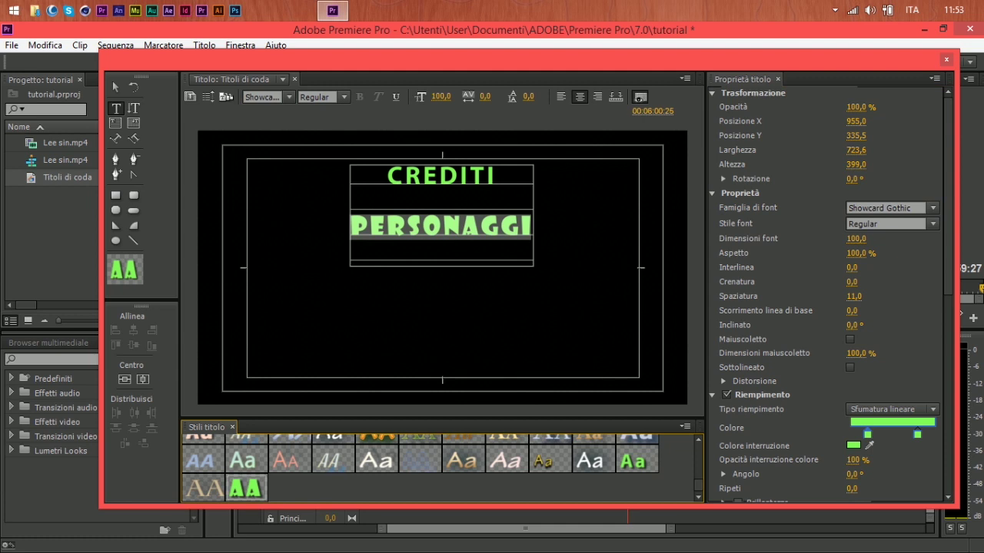
- Try the Tinta unita fill type on PERSONAGGI and return it to Sfumatura lineare
{"action": "double_click", "coordinate": [867, 434]}
{"action": "left_click", "coordinate": [655, 236]}
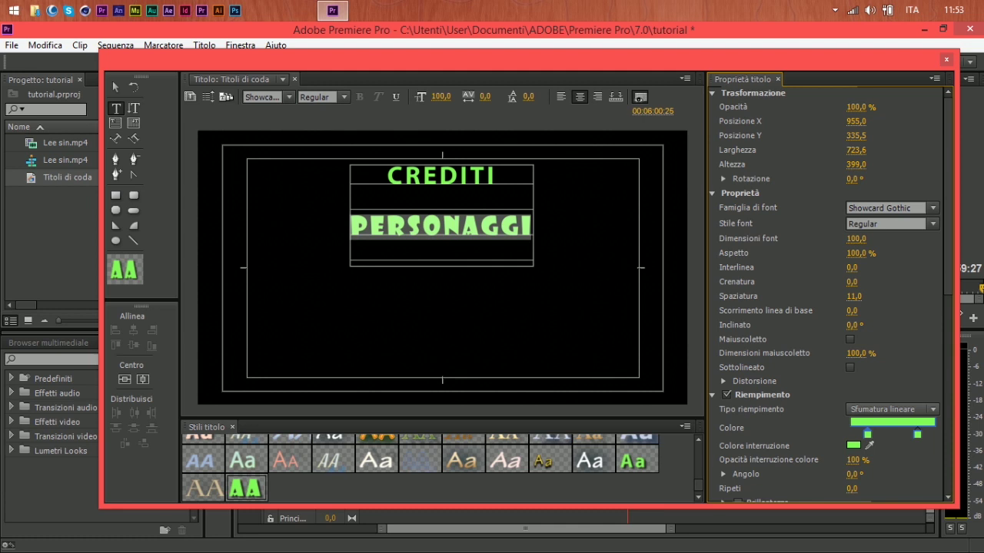
{"action": "left_click", "coordinate": [893, 410]}
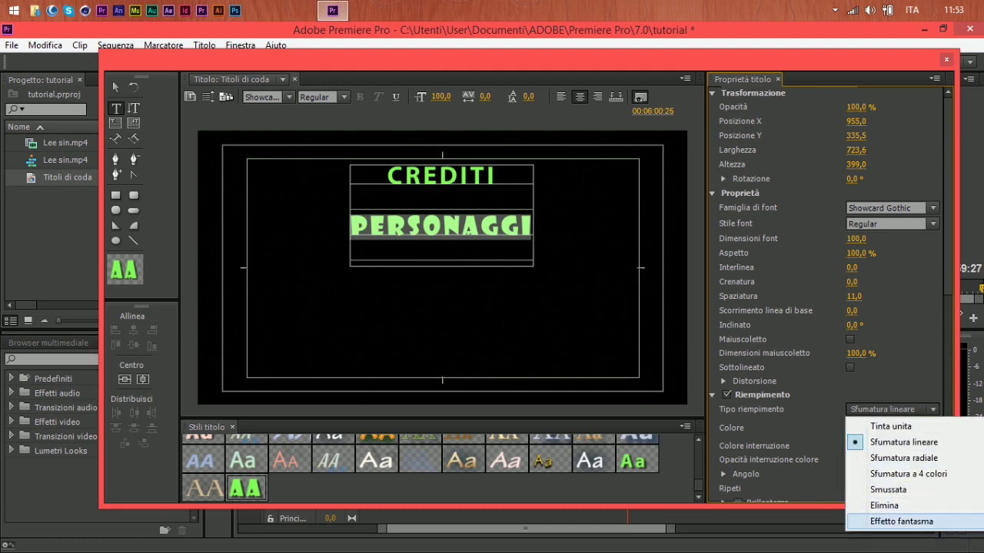
{"action": "left_click", "coordinate": [890, 426]}
{"action": "left_click", "coordinate": [892, 409]}
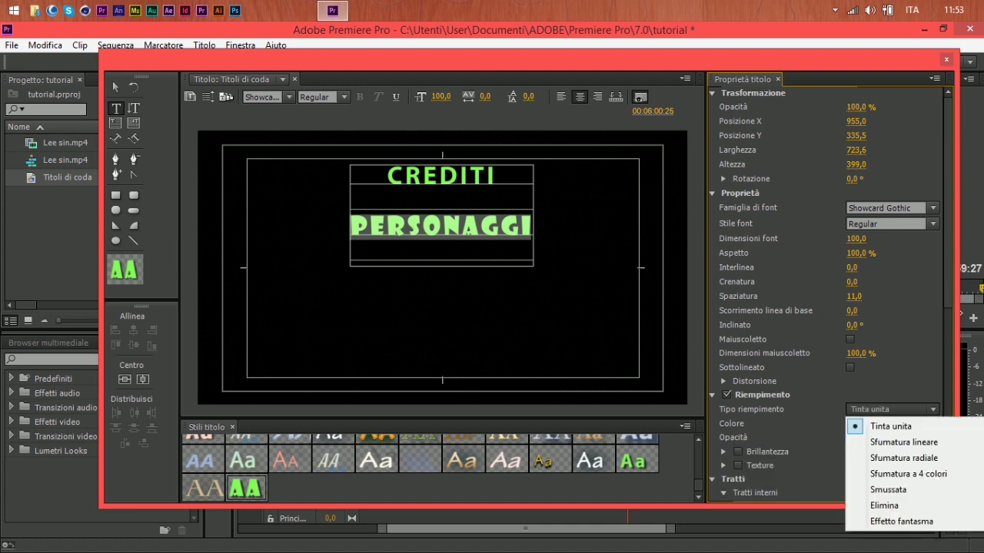
{"action": "left_click", "coordinate": [904, 443]}
- Set the first colour stop of PERSONAGGI's linear gradient fill to light blue 56D8FD
{"action": "left_click", "coordinate": [853, 446]}
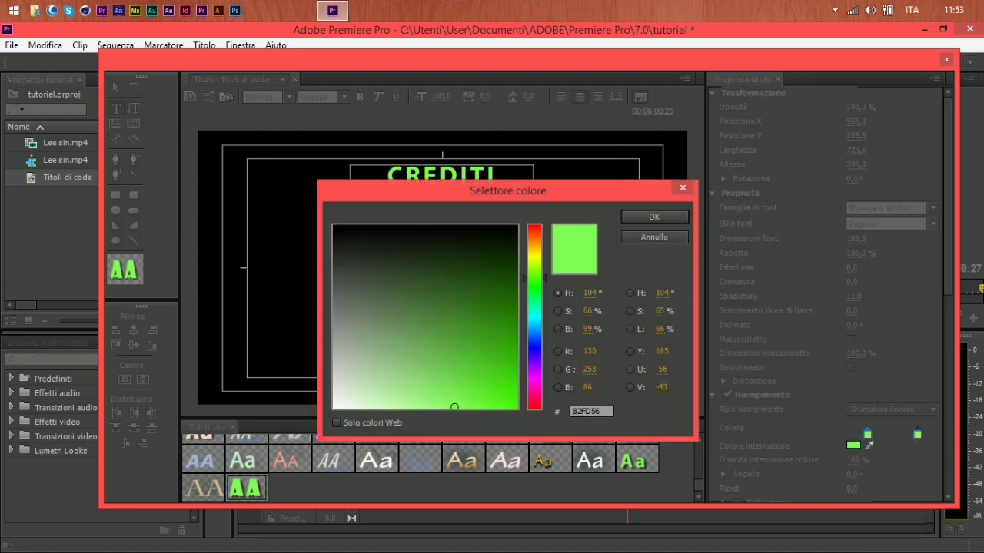
{"action": "left_click", "coordinate": [535, 327]}
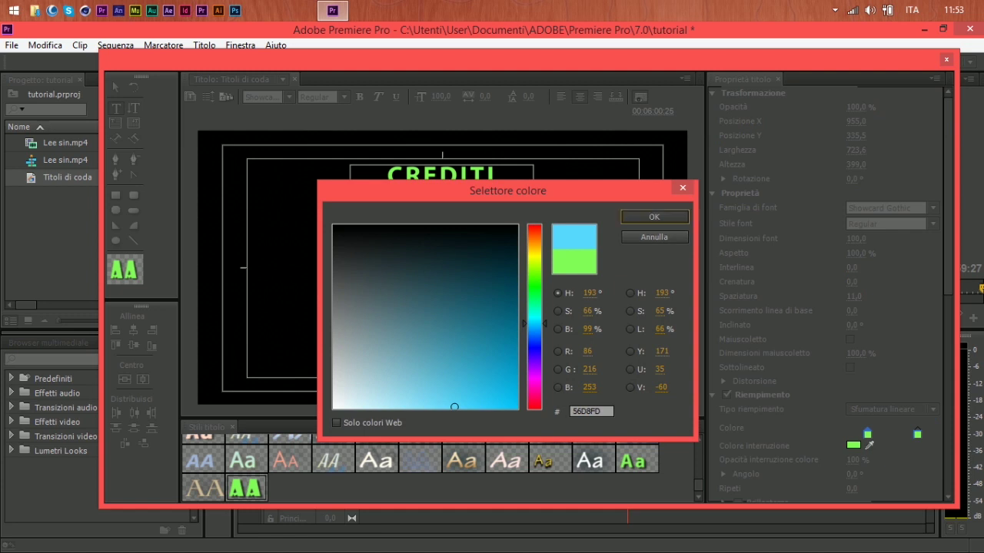
{"action": "left_click", "coordinate": [654, 217]}
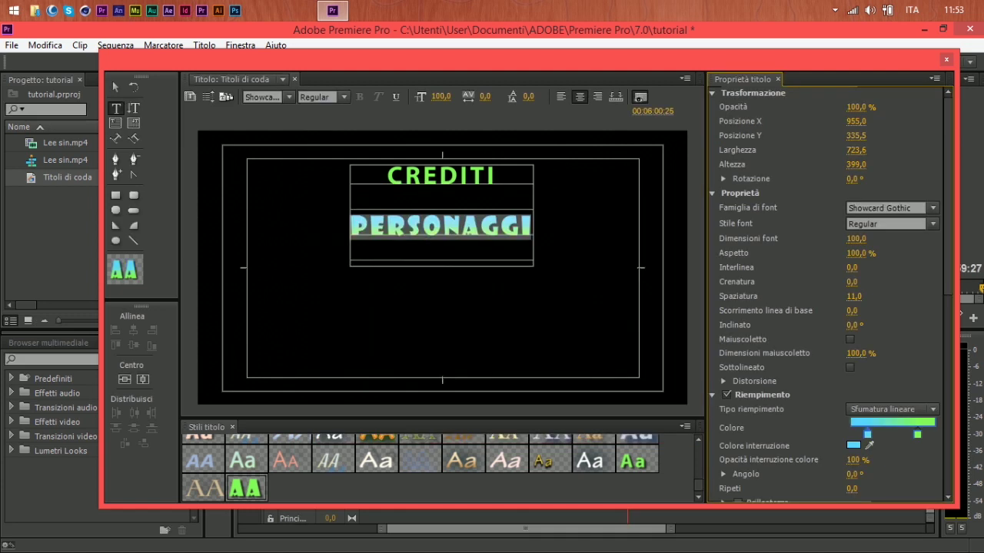
{"action": "left_click", "coordinate": [116, 88]}
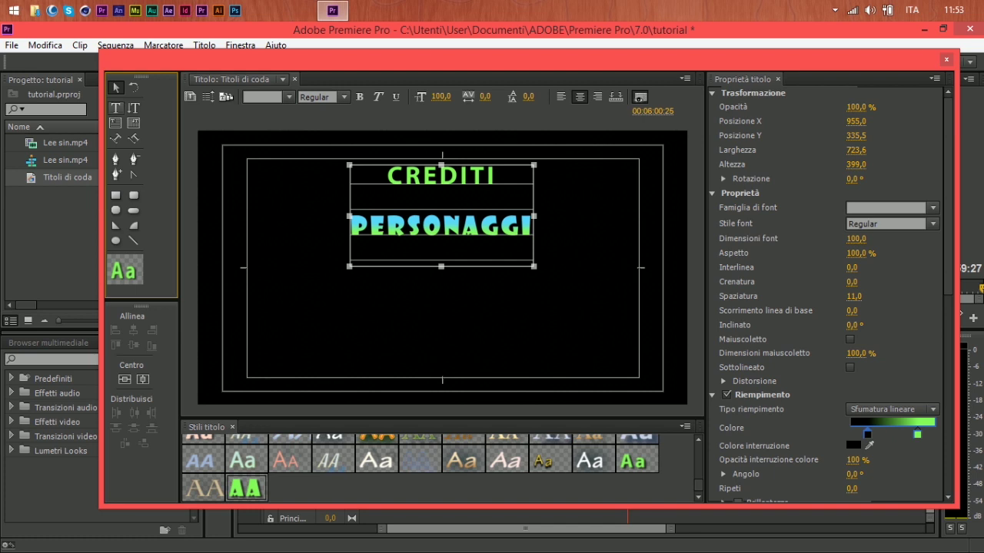
{"action": "left_click", "coordinate": [116, 108]}
- Change PERSONAGGI's fill type to Sfumatura radiale, moving the blue stop to the gradient's start and the green stop slightly short of its end
{"action": "left_click", "coordinate": [891, 409]}
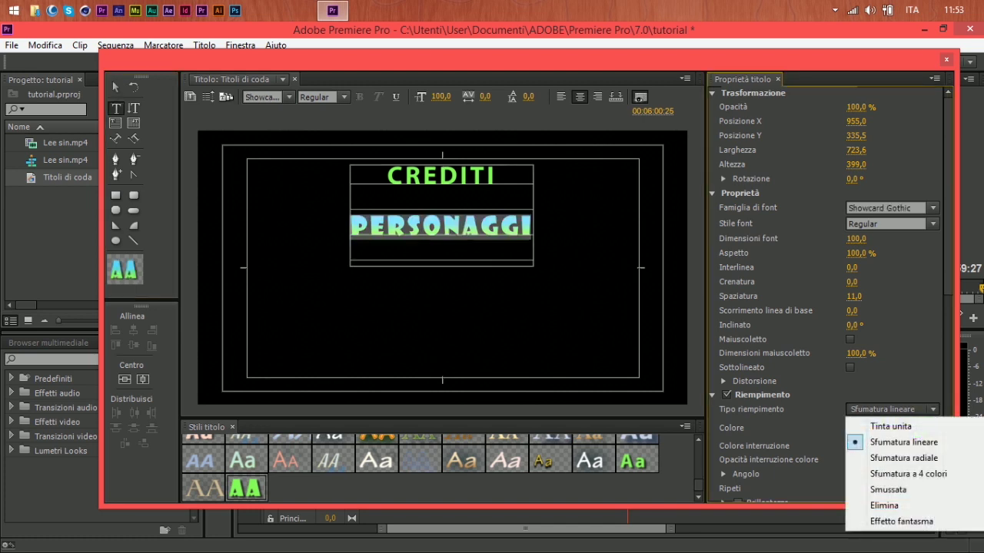
{"action": "left_click", "coordinate": [884, 458]}
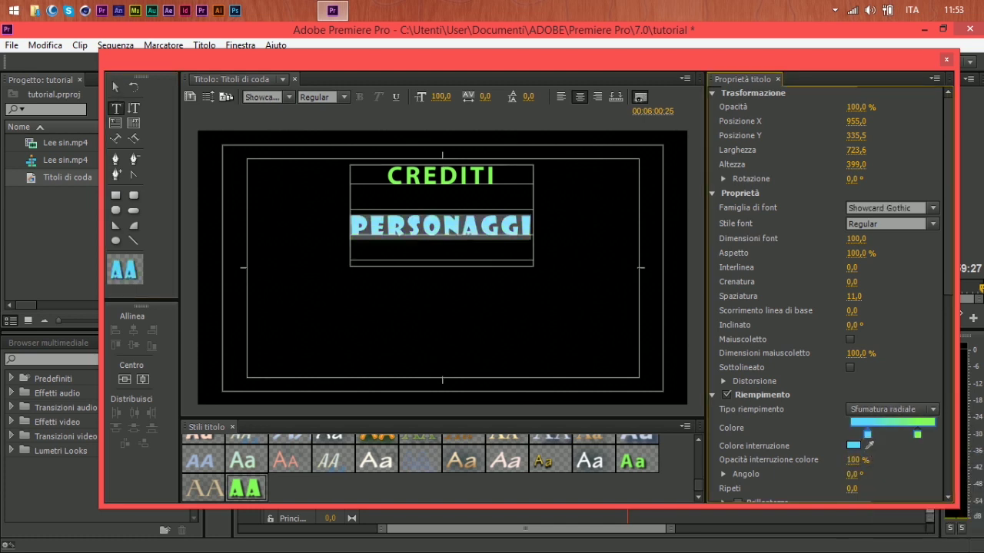
{"action": "left_click_drag", "start_coordinate": [917, 435], "coordinate": [929, 434]}
{"action": "left_click_drag", "start_coordinate": [868, 434], "coordinate": [895, 434]}
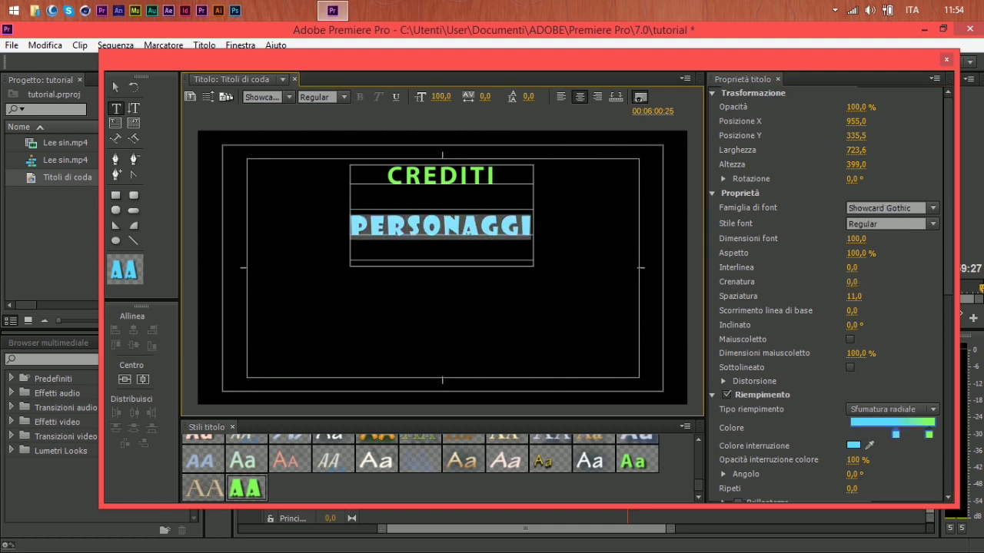
{"action": "left_click_drag", "start_coordinate": [896, 434], "coordinate": [852, 435]}
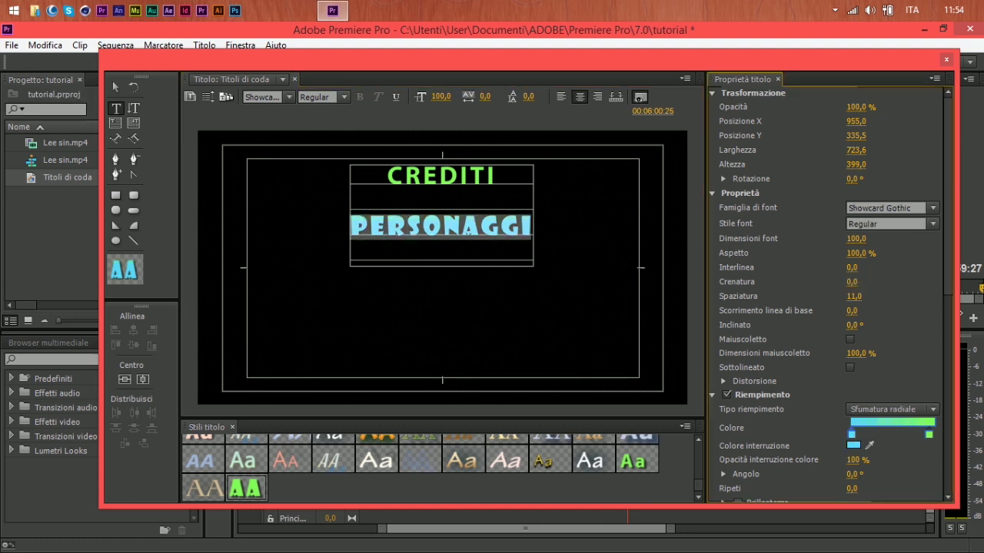
{"action": "left_click_drag", "start_coordinate": [929, 435], "coordinate": [909, 435]}
{"action": "left_click", "coordinate": [501, 228]}
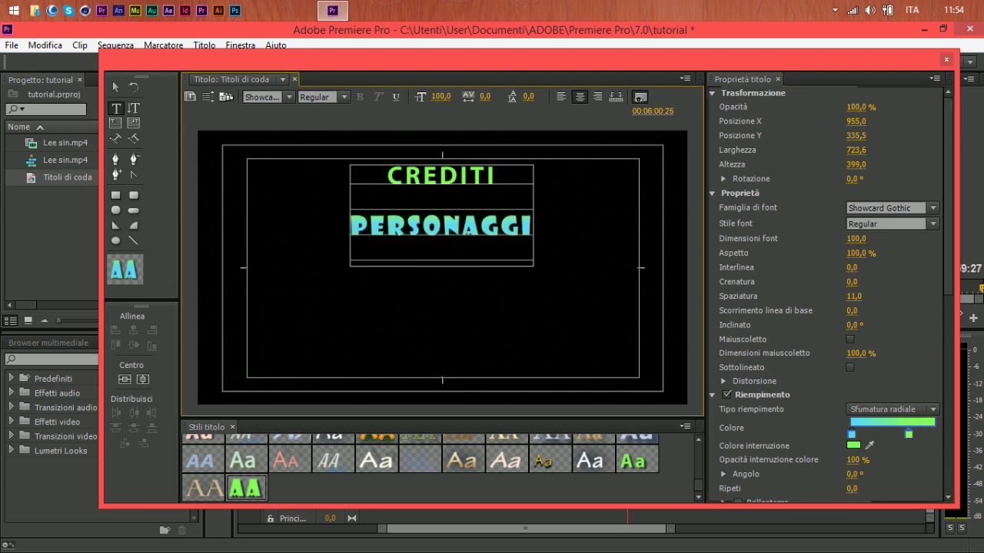
- Change PERSONAGGI's fill type to Sfumatura a 4 colori and set the gradient's lower-left corner to violet-blue
{"action": "left_click_drag", "start_coordinate": [352, 228], "coordinate": [532, 228]}
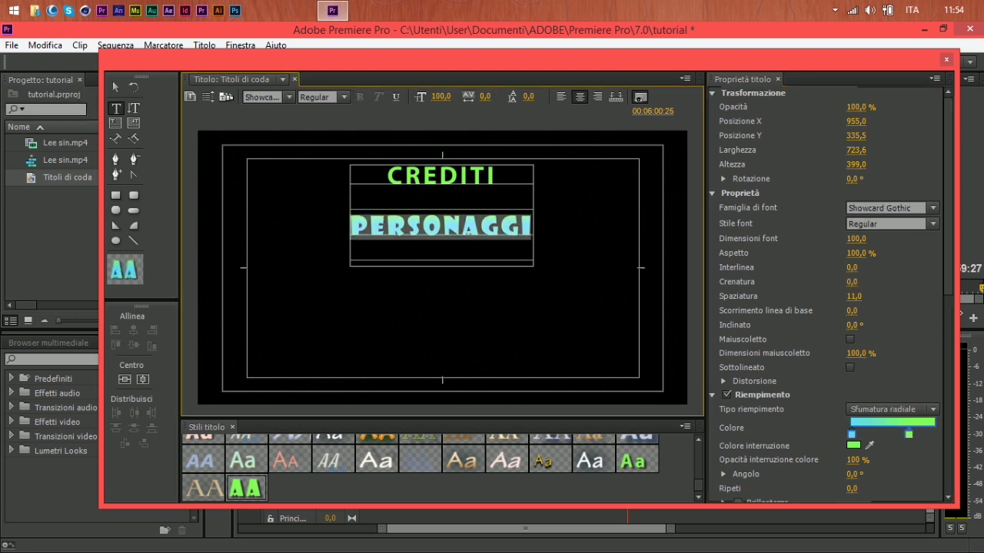
{"action": "left_click", "coordinate": [892, 409]}
{"action": "left_click", "coordinate": [884, 474]}
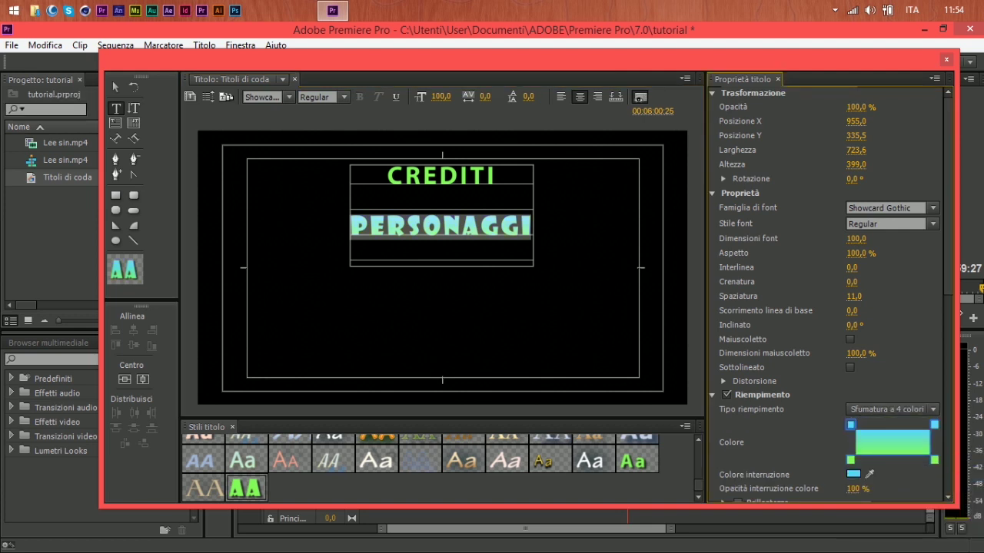
{"action": "double_click", "coordinate": [850, 461]}
{"action": "left_click_drag", "start_coordinate": [535, 342], "coordinate": [535, 352]}
{"action": "left_click", "coordinate": [654, 217]}
- Set the four-colour gradient's upper-right corner to lime B4FF00 and its upper-left corner to light red FD5656
{"action": "double_click", "coordinate": [934, 424]}
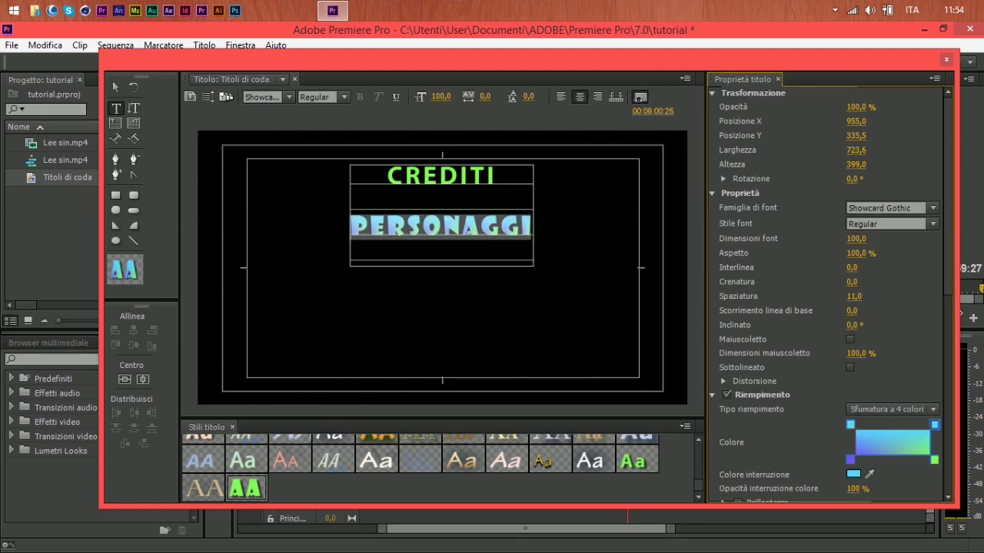
{"action": "left_click", "coordinate": [534, 263]}
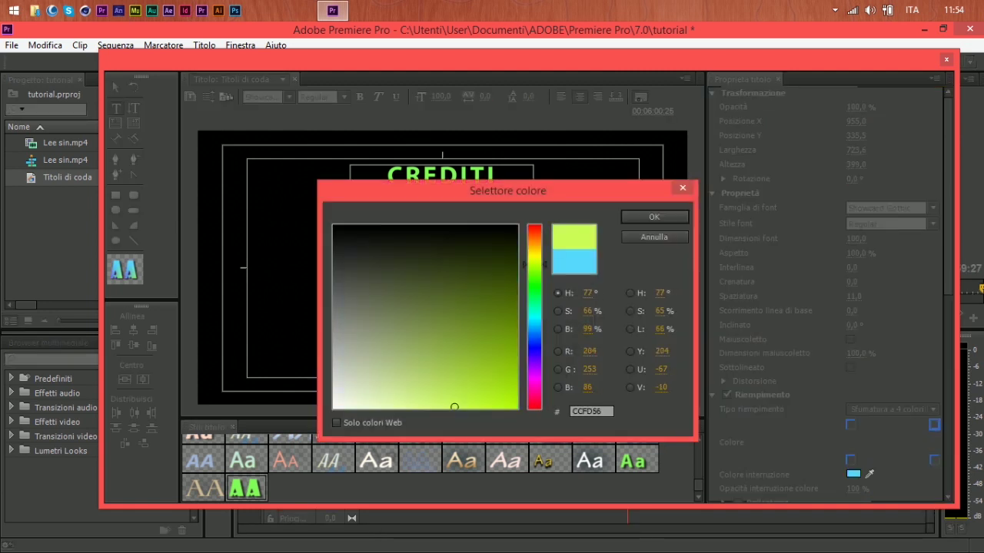
{"action": "left_click", "coordinate": [517, 407]}
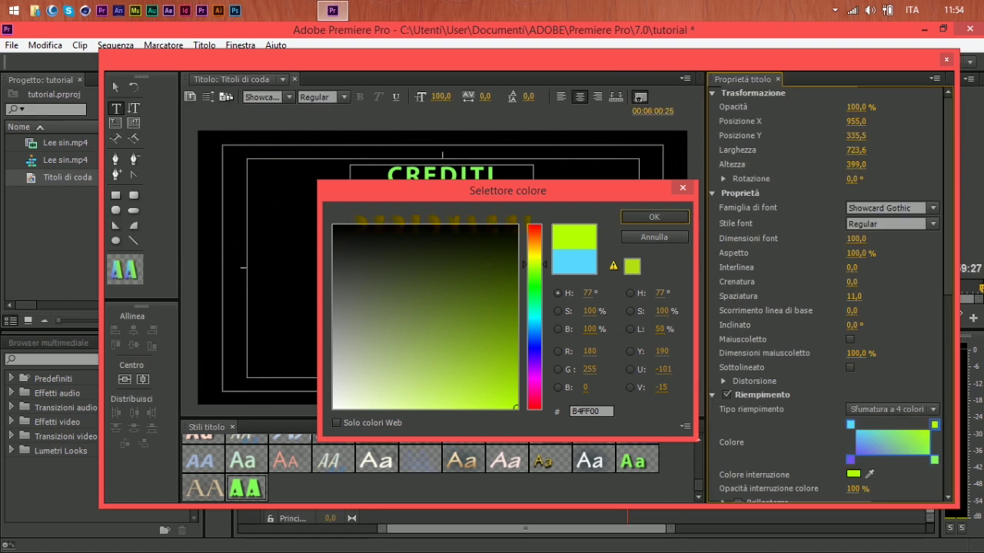
{"action": "left_click", "coordinate": [850, 425]}
{"action": "double_click", "coordinate": [850, 424]}
{"action": "left_click_drag", "start_coordinate": [533, 384], "coordinate": [534, 408]}
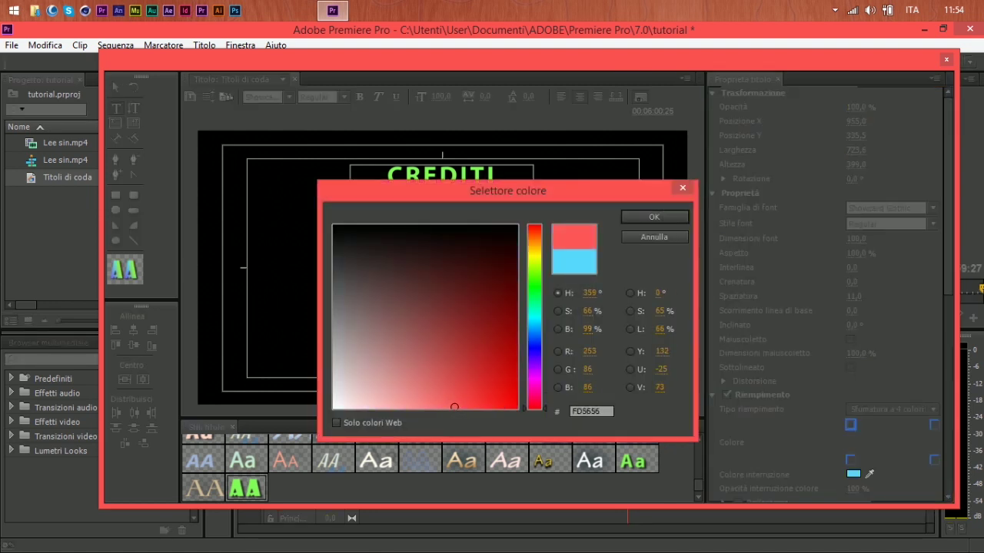
{"action": "left_click", "coordinate": [654, 217]}
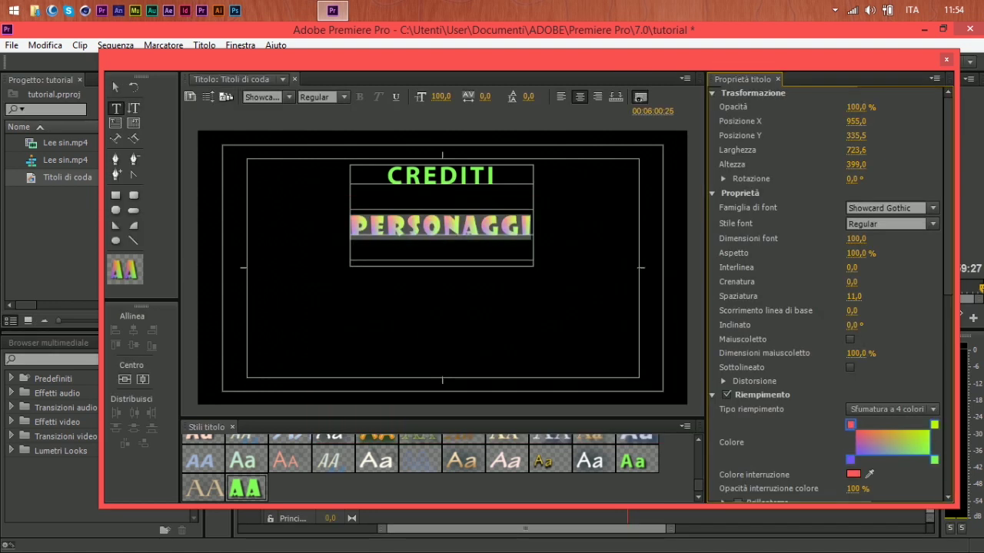
- Set the lower-right corner of PERSONAGGI's four-colour gradient to black
{"action": "double_click", "coordinate": [934, 459]}
{"action": "left_click_drag", "start_coordinate": [534, 377], "coordinate": [534, 254]}
{"action": "left_click_drag", "start_coordinate": [455, 262], "coordinate": [387, 225]}
{"action": "left_click", "coordinate": [655, 217]}
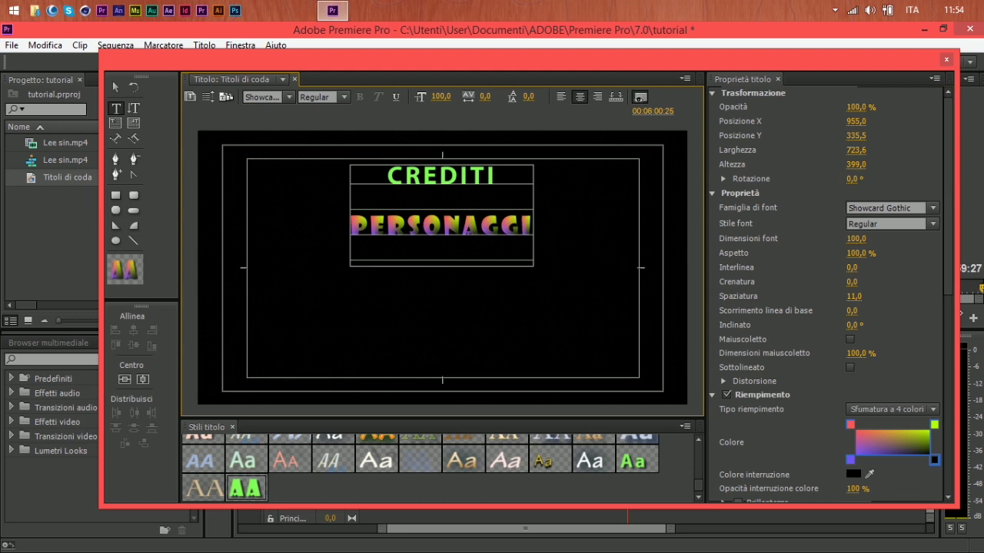
- Try the Smussata and Sfumatura radiale fill types on the PERSONAGGI text
{"action": "key", "text": "shift+Home"}
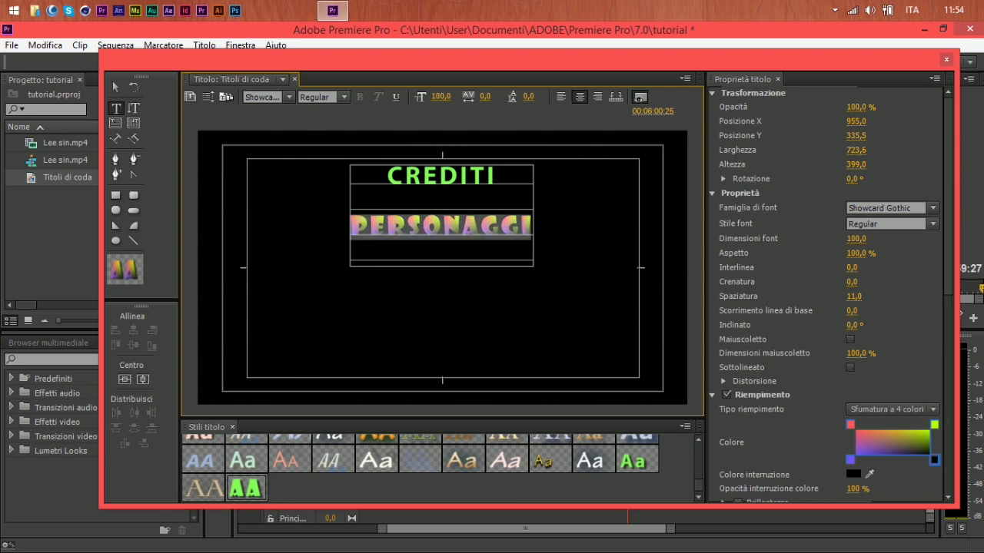
{"action": "left_click", "coordinate": [893, 409]}
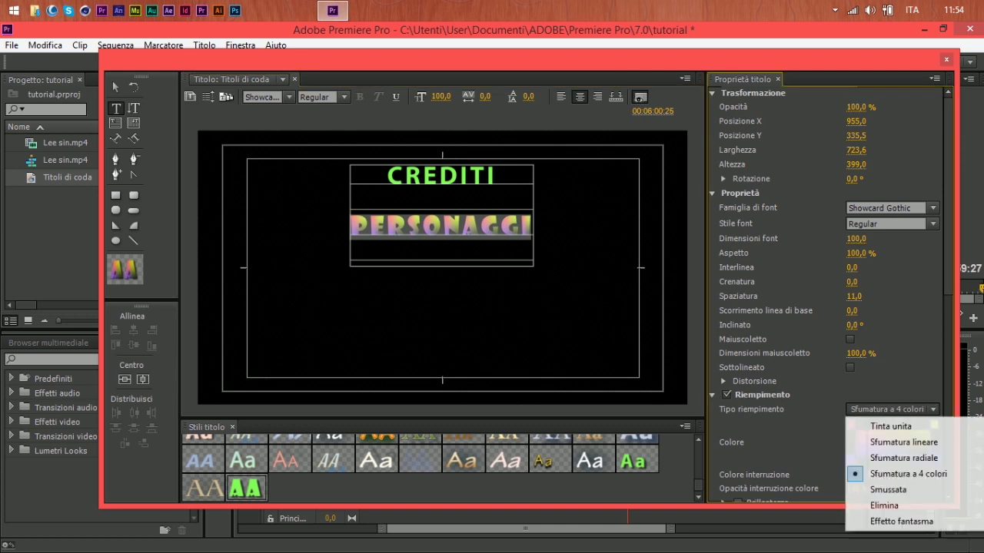
{"action": "left_click", "coordinate": [884, 488]}
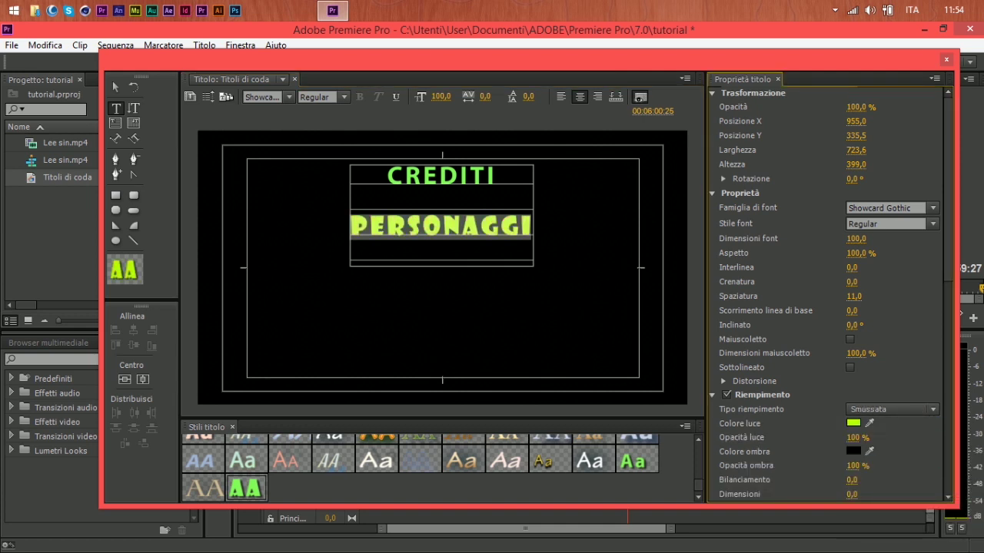
{"action": "left_click", "coordinate": [892, 409]}
{"action": "left_click", "coordinate": [892, 458]}
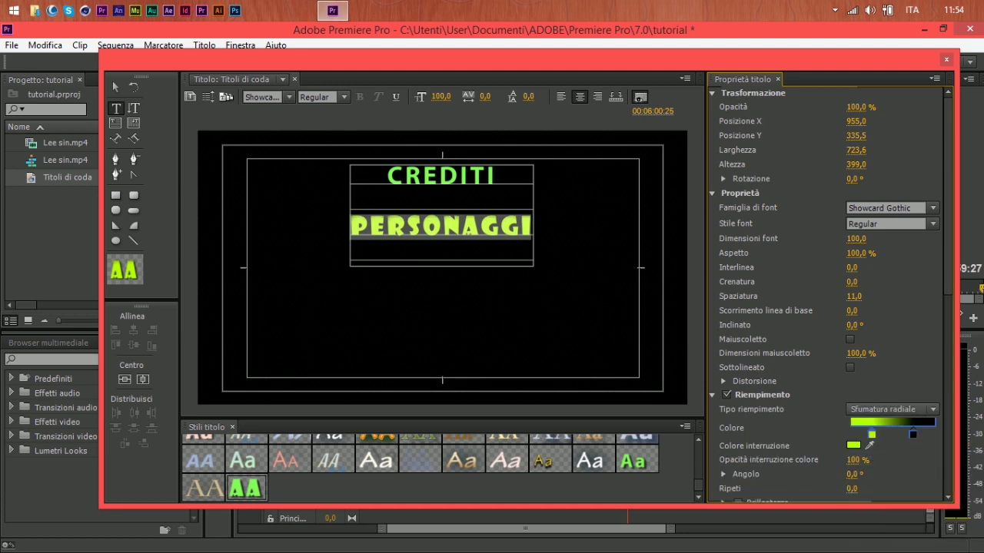
{"action": "left_click", "coordinate": [892, 409]}
{"action": "left_click", "coordinate": [888, 426]}
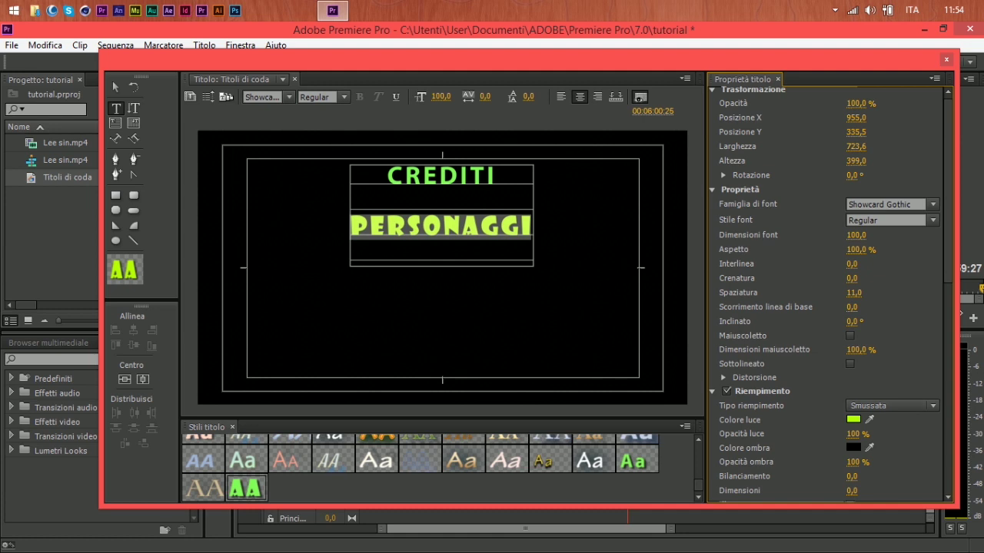
- Try the Elimina and Effetto fantasma fill types on PERSONAGGI, and set its fill type to Tinta unita
{"action": "left_click", "coordinate": [893, 406]}
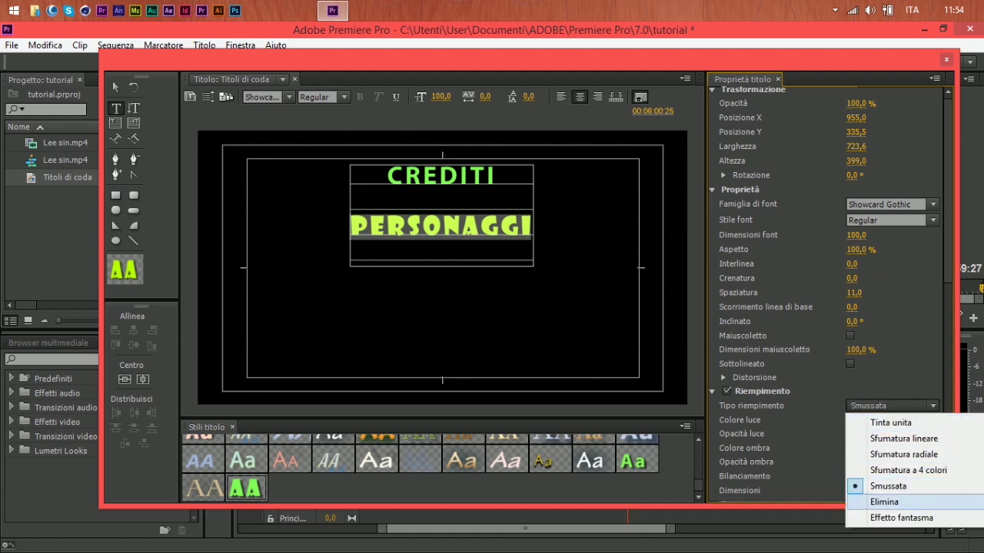
{"action": "left_click", "coordinate": [884, 502]}
{"action": "left_click", "coordinate": [892, 405]}
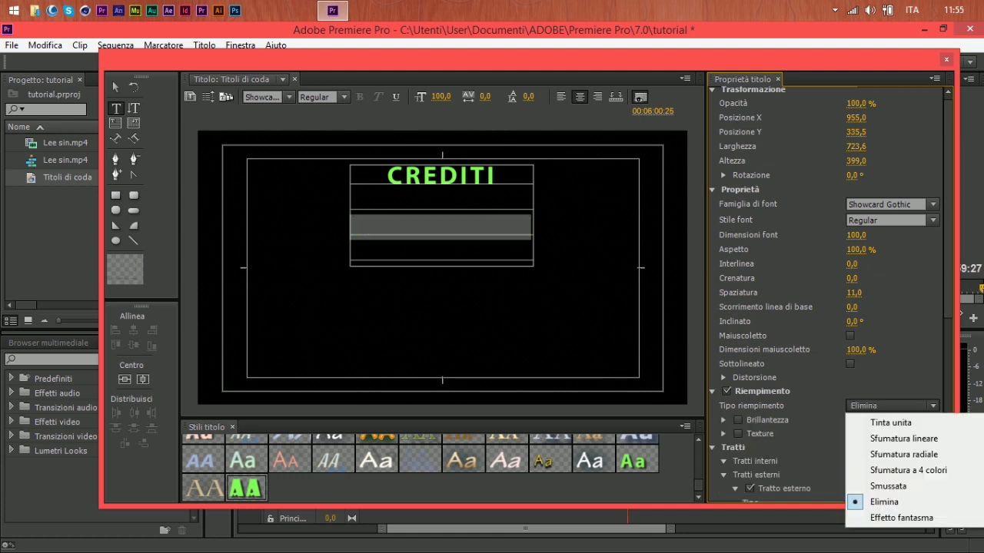
{"action": "left_click", "coordinate": [900, 517]}
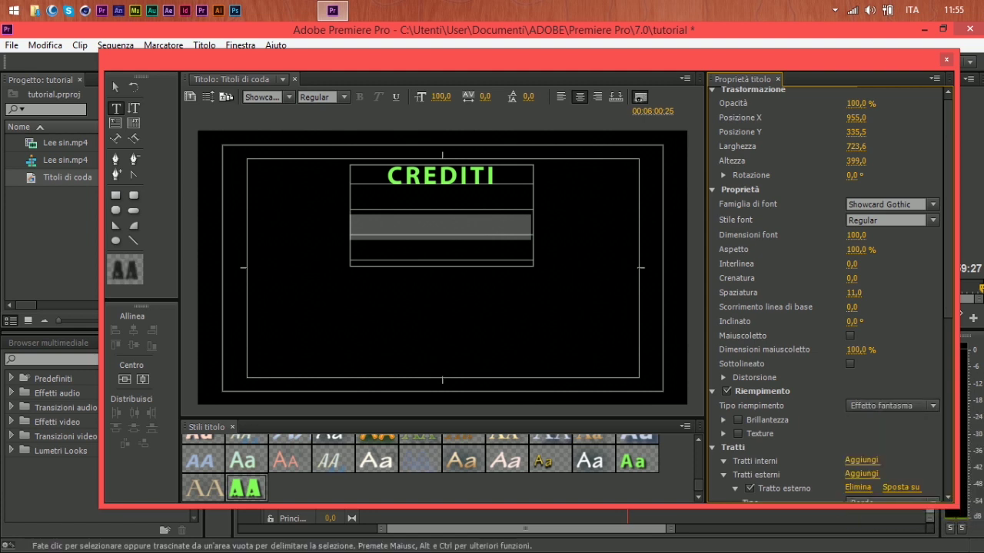
{"action": "left_click", "coordinate": [891, 405]}
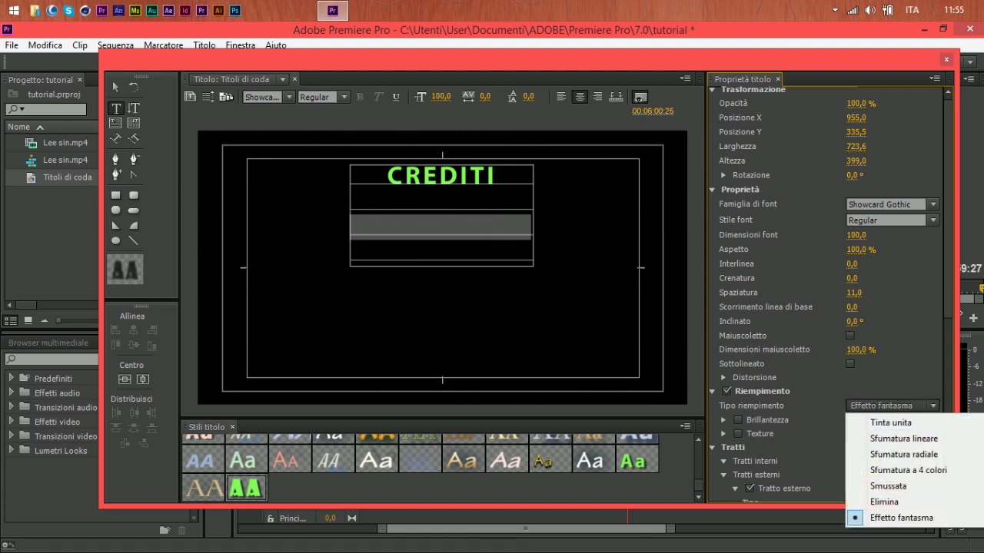
{"action": "left_click", "coordinate": [890, 422]}
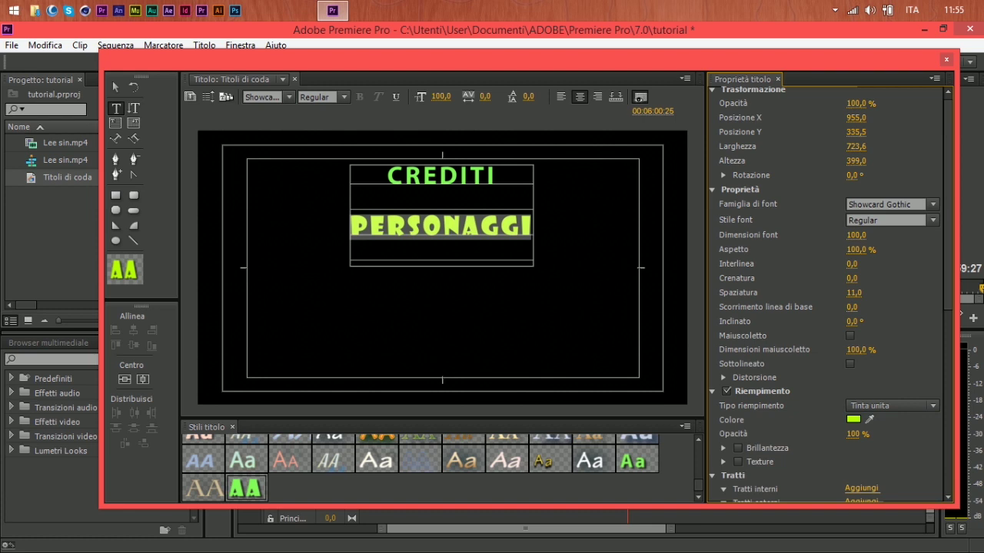
- Enable Brillantezza for PERSONAGGI's solid fill and expand its settings
{"action": "left_click", "coordinate": [711, 392]}
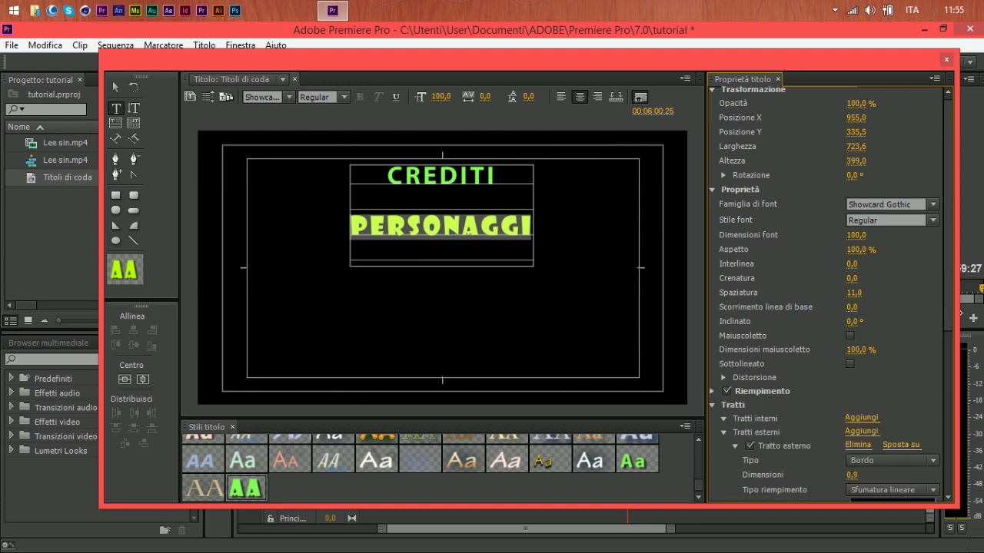
{"action": "scroll", "coordinate": [712, 390], "scroll_direction": "down", "scroll_amount": 1}
{"action": "left_click", "coordinate": [712, 388]}
{"action": "scroll", "coordinate": [826, 292], "scroll_direction": "down", "scroll_amount": 3}
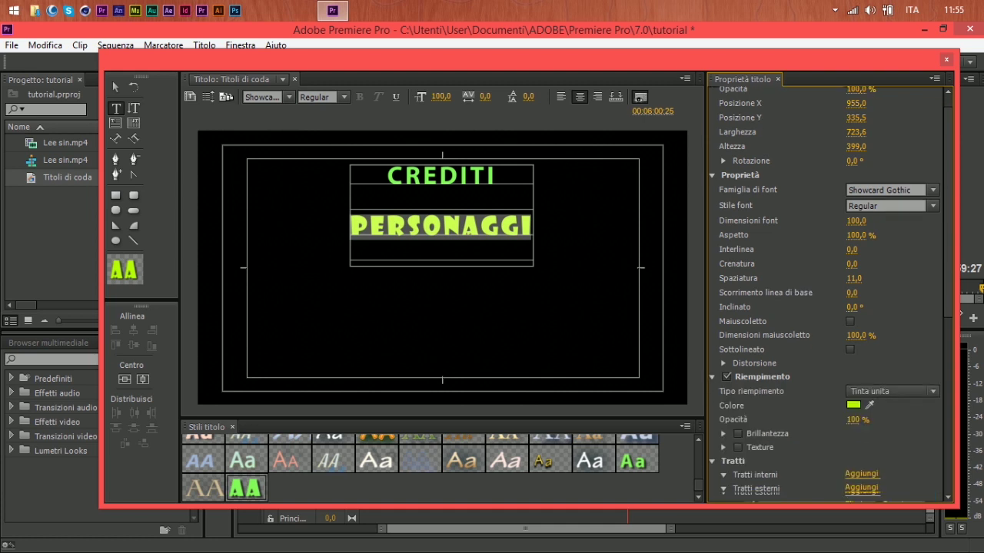
{"action": "scroll", "coordinate": [826, 292], "scroll_direction": "down", "scroll_amount": 5}
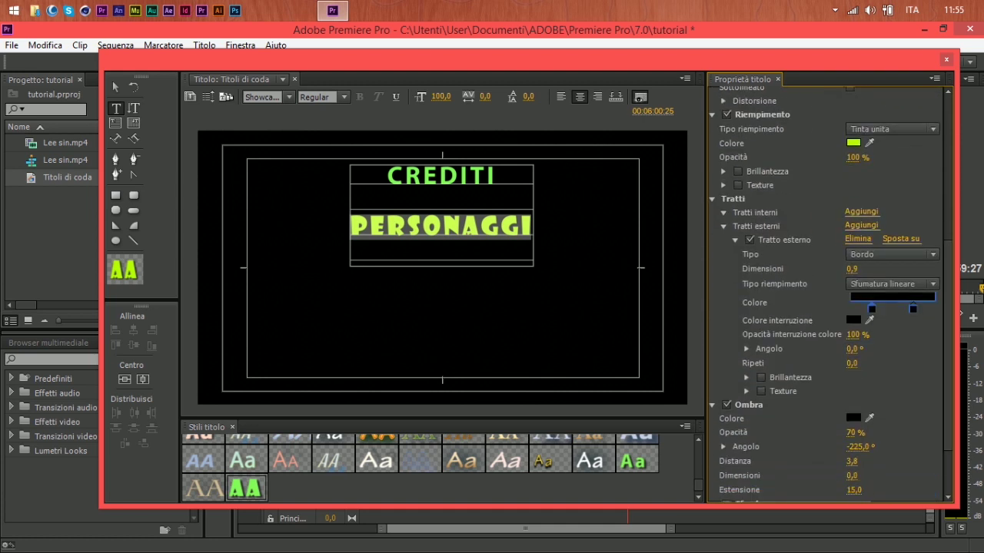
{"action": "scroll", "coordinate": [827, 292], "scroll_direction": "up", "scroll_amount": 1}
{"action": "scroll", "coordinate": [826, 292], "scroll_direction": "up", "scroll_amount": 1}
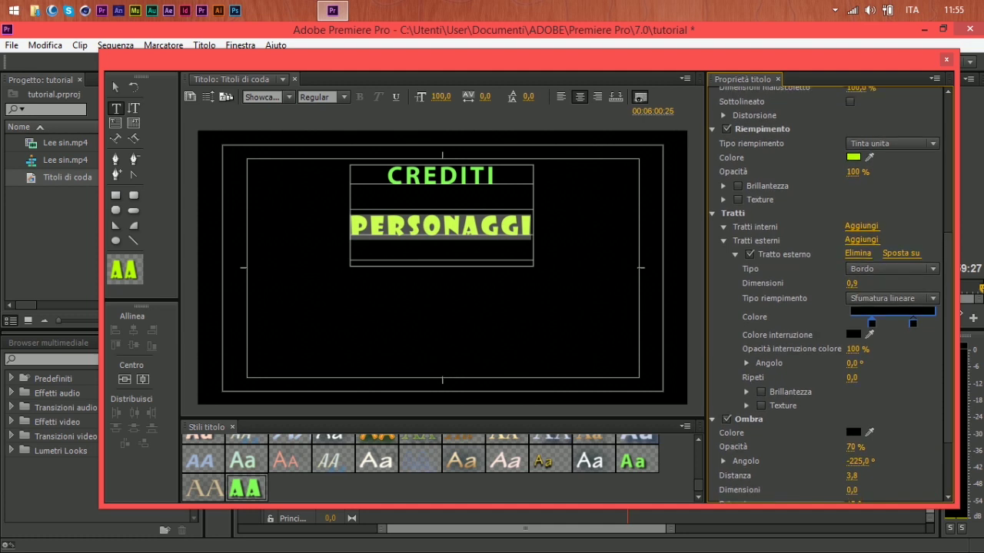
{"action": "left_click", "coordinate": [738, 186]}
{"action": "left_click", "coordinate": [738, 186]}
{"action": "left_click", "coordinate": [724, 186]}
- Give the fill's Brillantezza a pure red colour, a size of 100,0 and an opacity of 46 %
{"action": "left_click", "coordinate": [853, 198]}
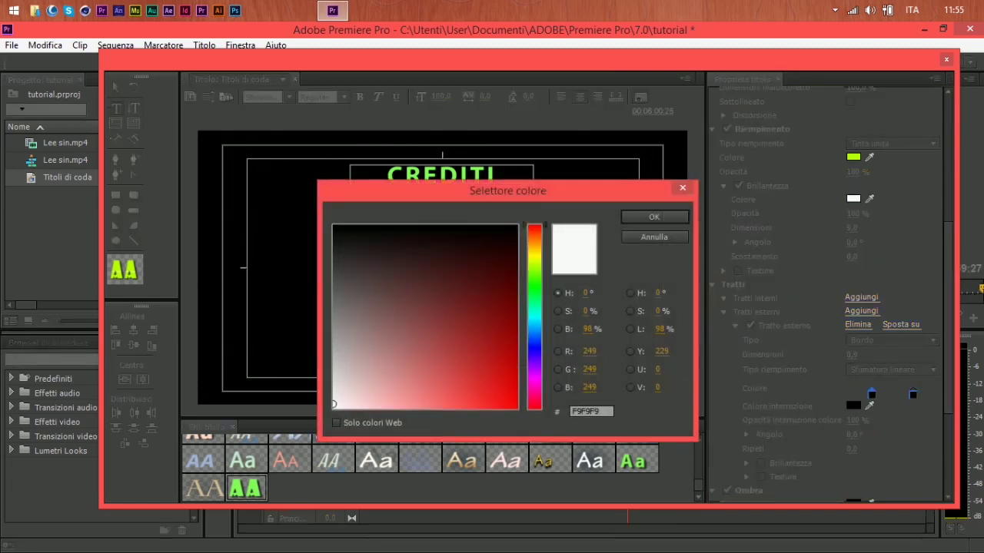
{"action": "left_click", "coordinate": [516, 408]}
{"action": "left_click", "coordinate": [654, 218]}
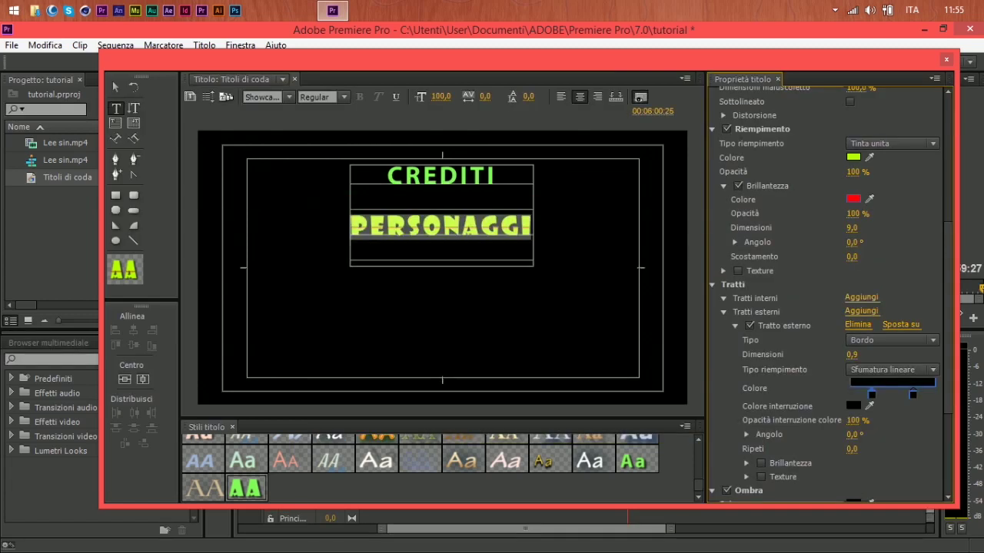
{"action": "left_click_drag", "start_coordinate": [852, 229], "coordinate": [922, 229]}
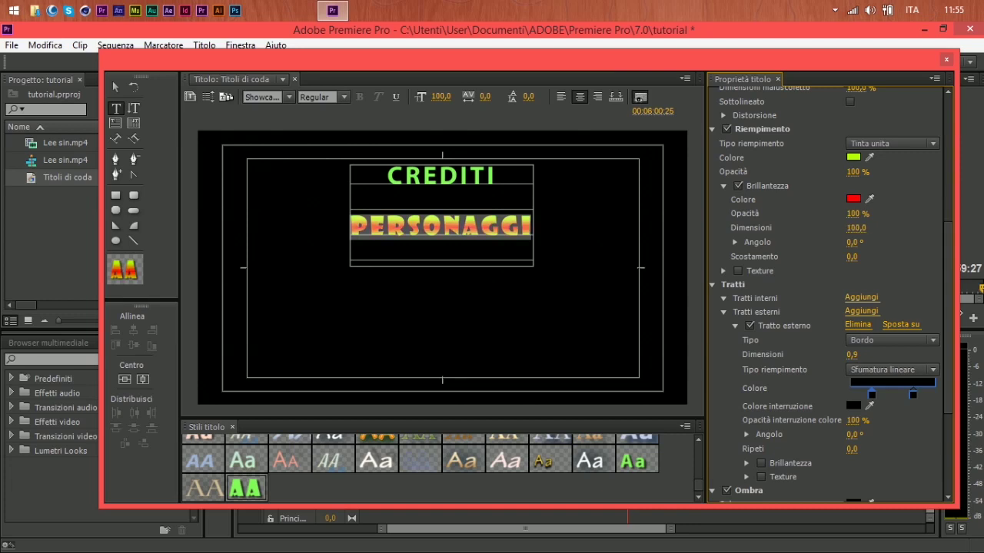
{"action": "left_click_drag", "start_coordinate": [853, 214], "coordinate": [831, 213]}
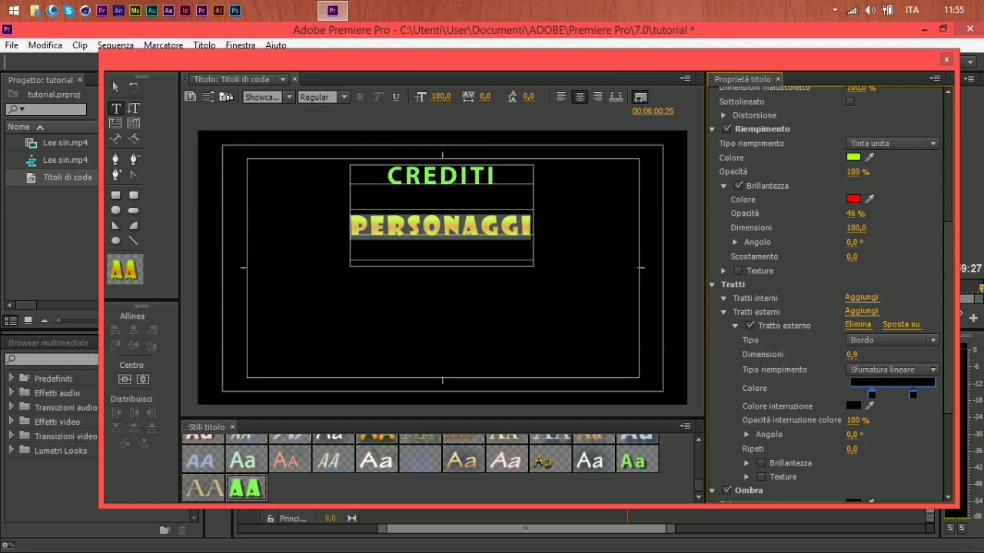
- Turn off Brillantezza for the PERSONAGGI fill and enable Texture with its settings expanded
{"action": "left_click", "coordinate": [739, 185]}
{"action": "left_click", "coordinate": [723, 185]}
{"action": "left_click", "coordinate": [739, 199]}
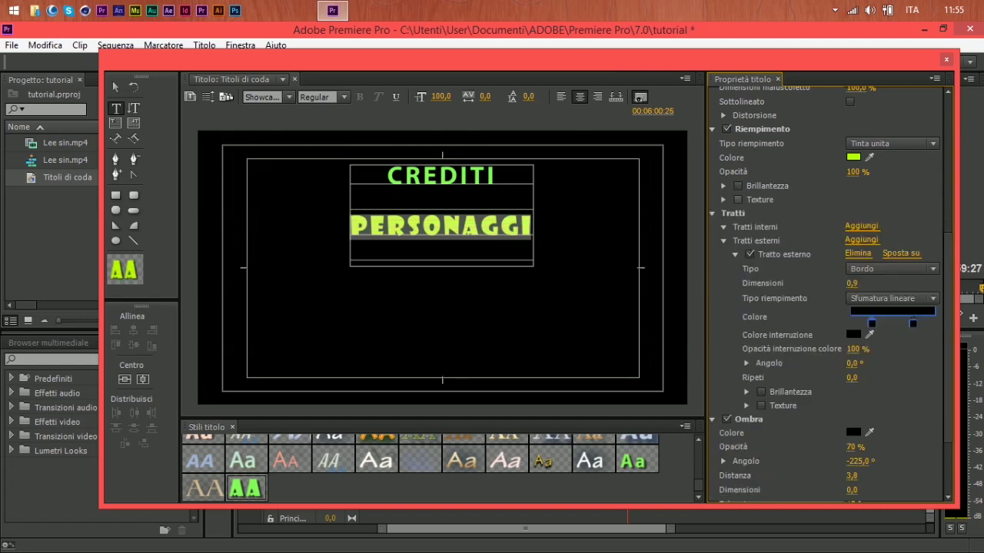
{"action": "left_click", "coordinate": [723, 200]}
- Try the RIP ROBIN image as the fill texture of the PERSONAGGI text
{"action": "left_click", "coordinate": [857, 217]}
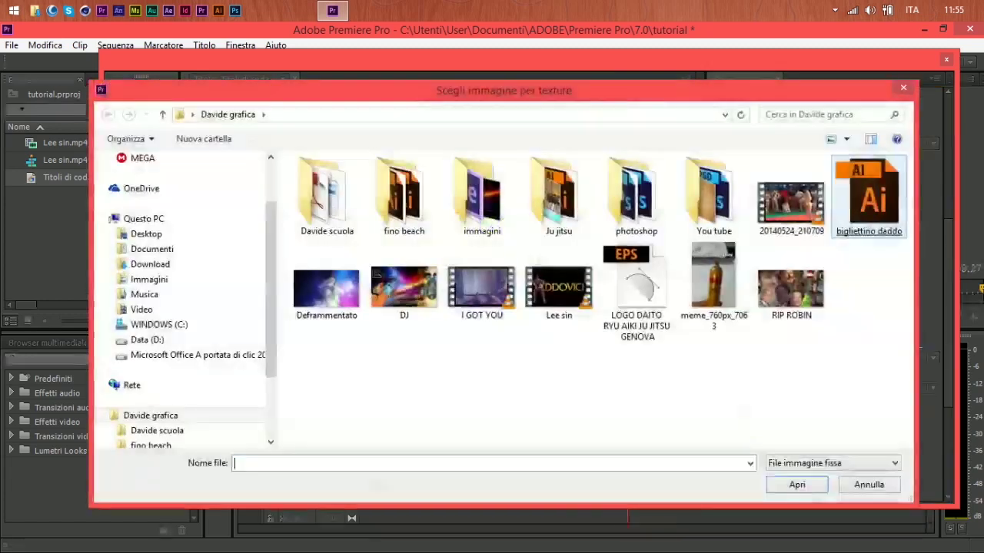
{"action": "left_click", "coordinate": [903, 87]}
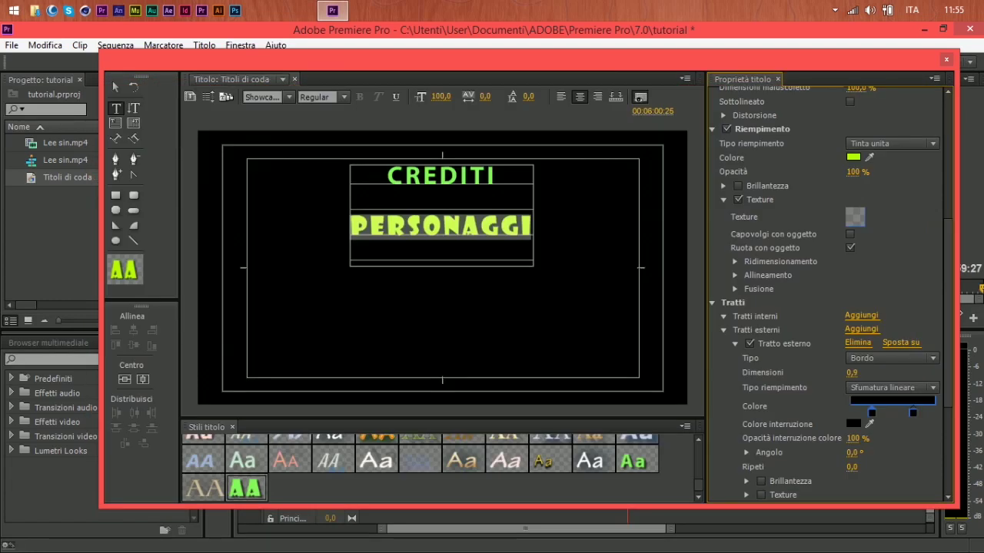
{"action": "left_click", "coordinate": [856, 218]}
{"action": "double_click", "coordinate": [786, 279]}
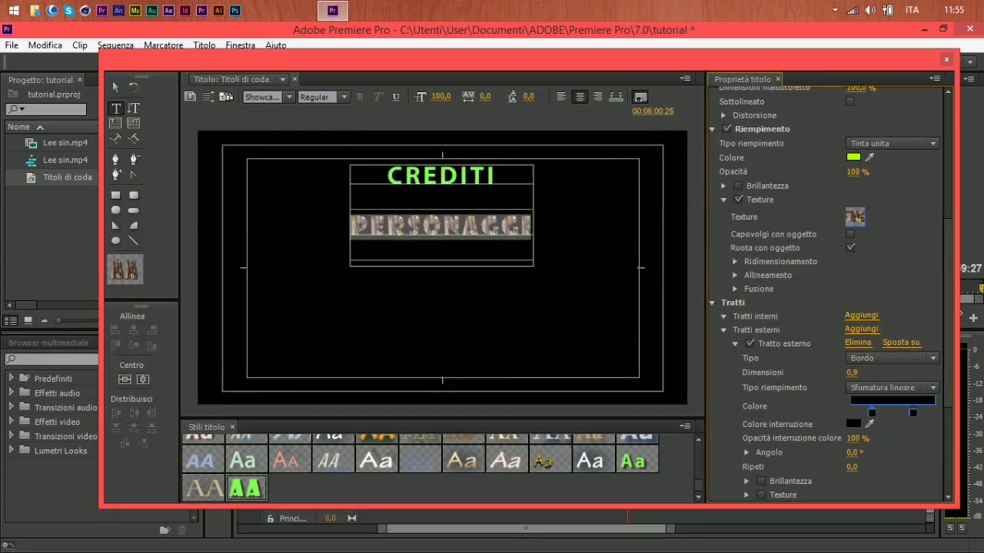
- Try the lighter Wallpaper image from the You tube folder as PERSONAGGI's fill texture, and turn Texture off
{"action": "left_click", "coordinate": [529, 228]}
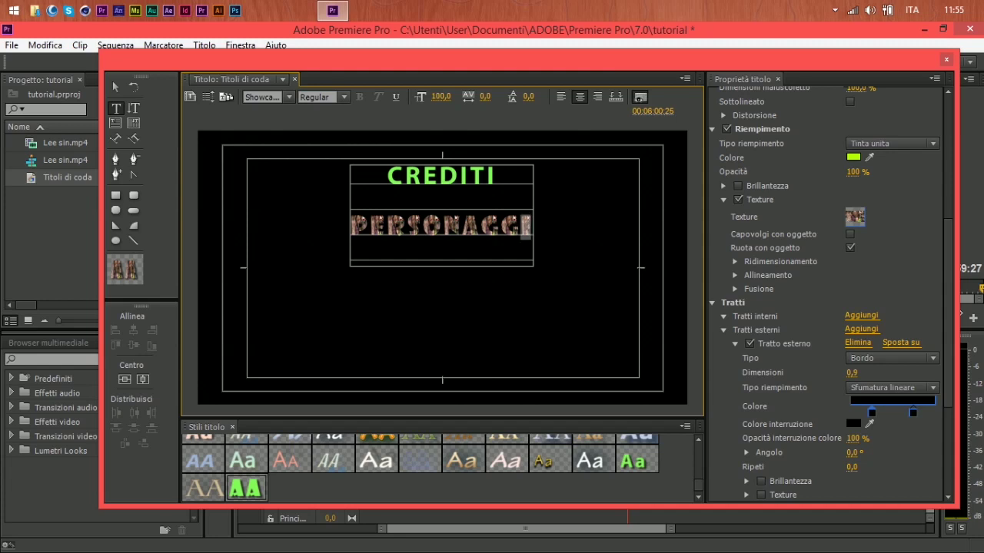
{"action": "left_click_drag", "start_coordinate": [530, 227], "coordinate": [350, 227]}
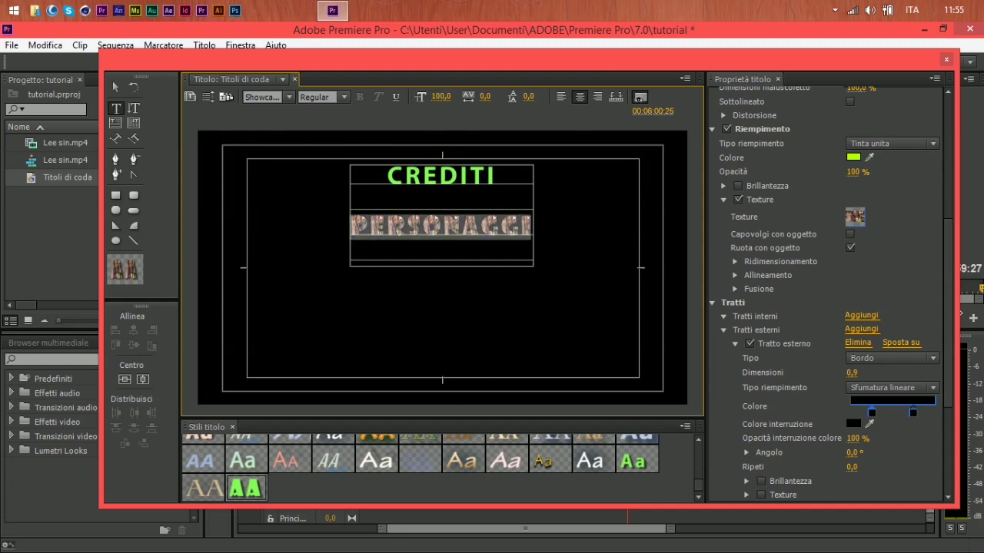
{"action": "left_click", "coordinate": [855, 217]}
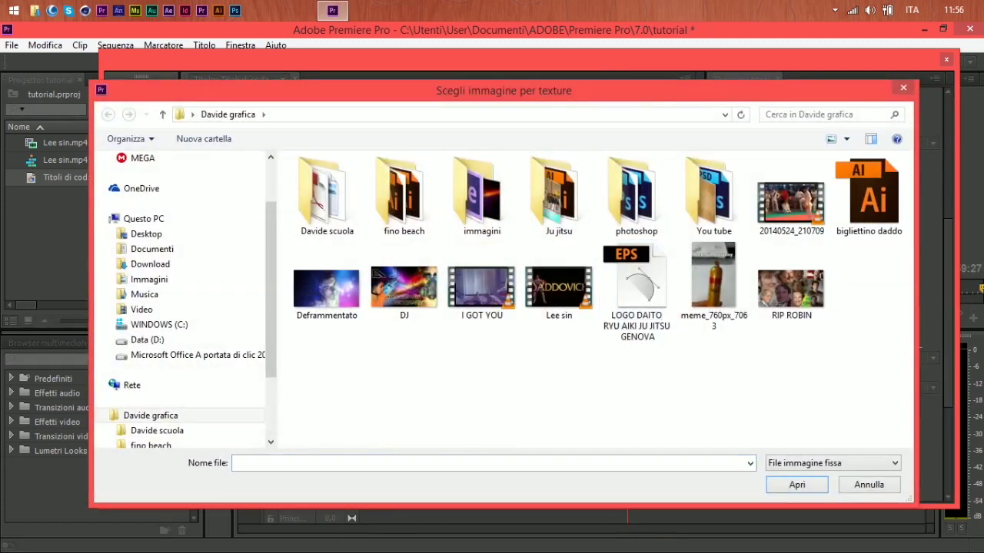
{"action": "double_click", "coordinate": [714, 196]}
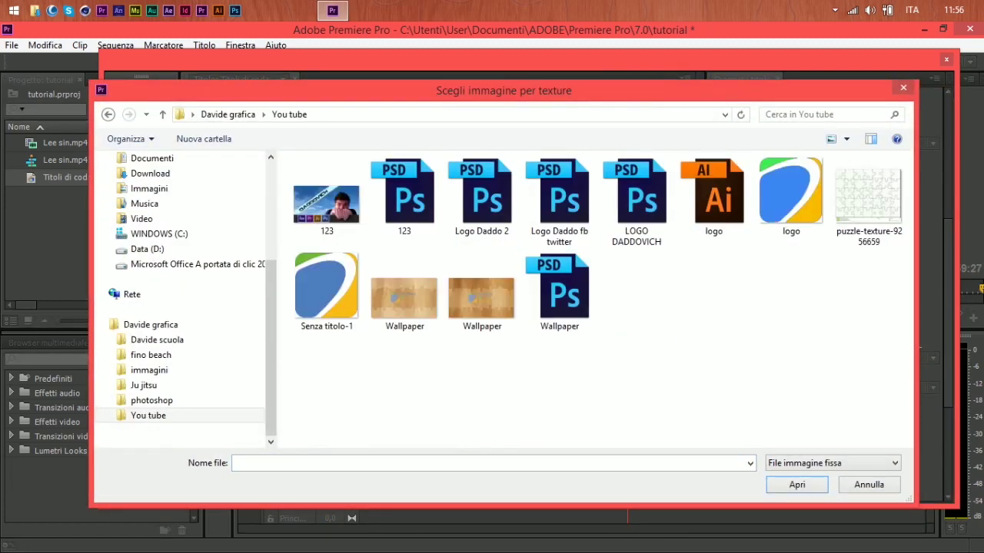
{"action": "left_click", "coordinate": [405, 296]}
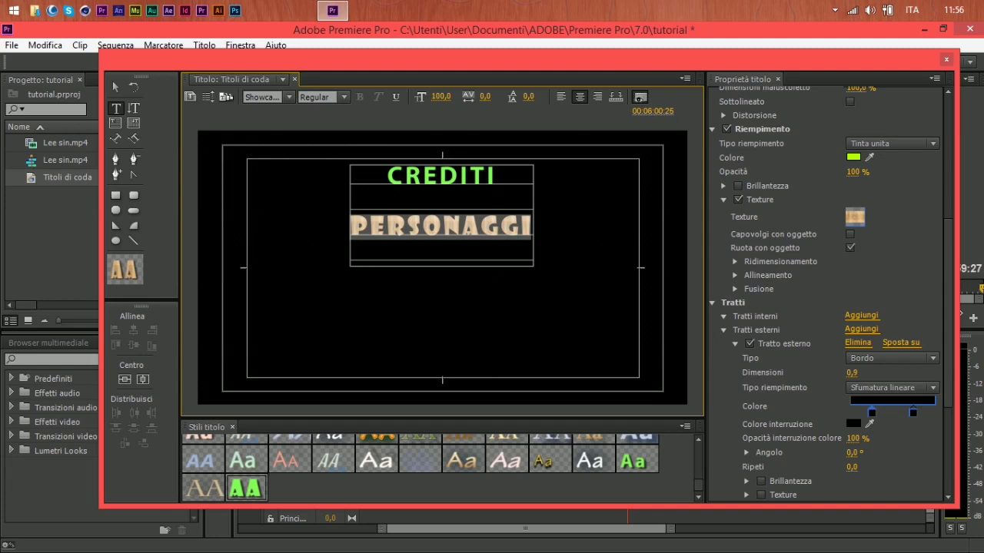
{"action": "left_click", "coordinate": [738, 200]}
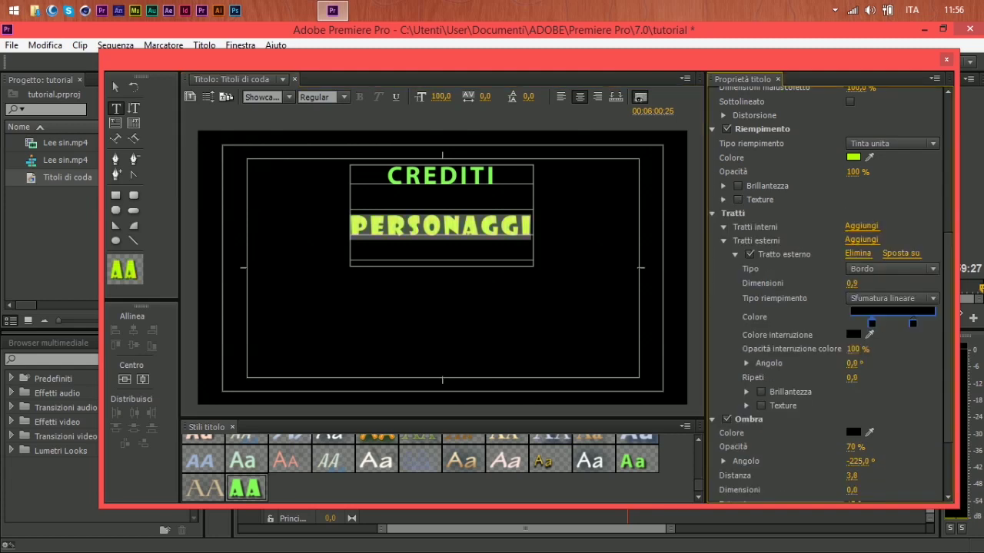
- Collapse the Tratto esterno settings and select Tinta unita as the PERSONAGGI fill type
{"action": "left_click", "coordinate": [858, 254]}
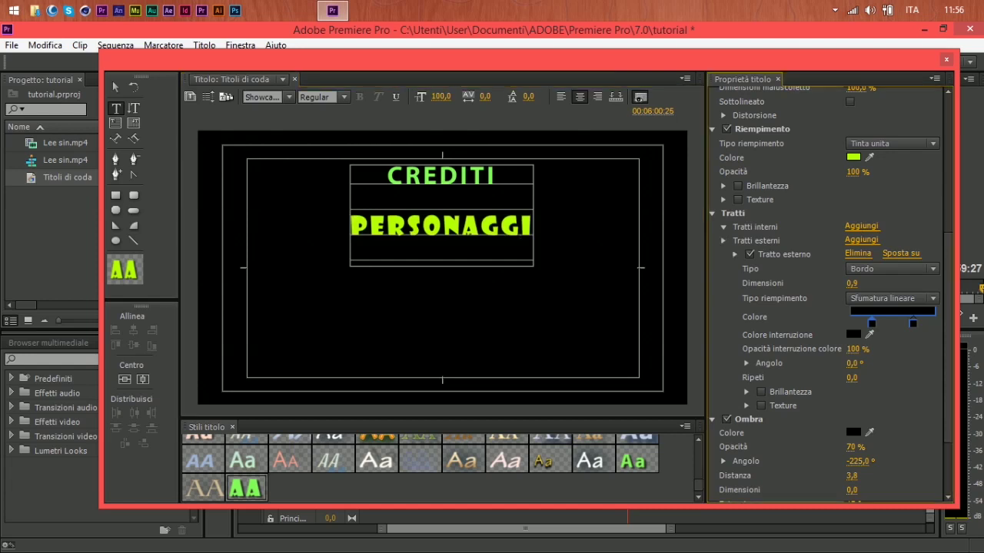
{"action": "left_click", "coordinate": [861, 240]}
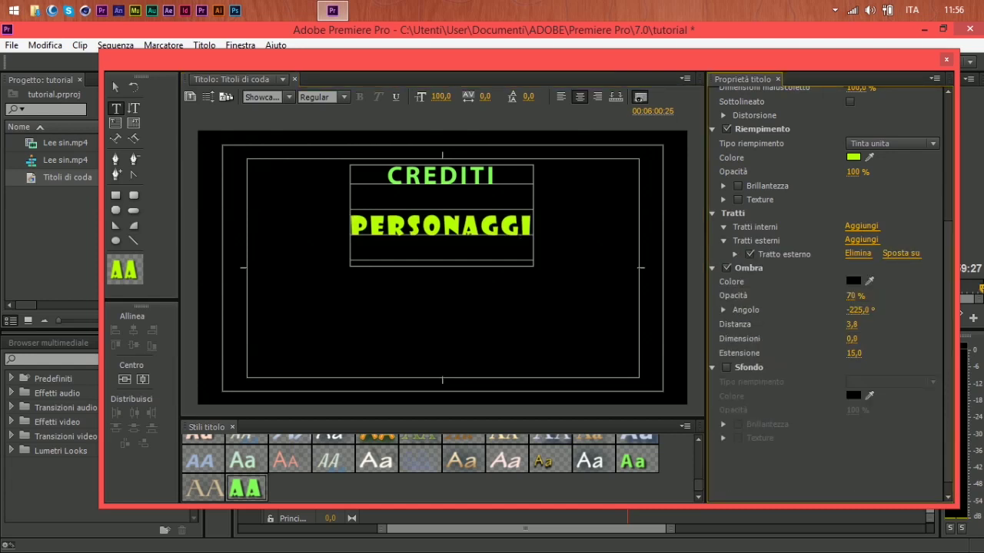
{"action": "scroll", "coordinate": [862, 239], "scroll_direction": "up", "scroll_amount": 2}
{"action": "left_click", "coordinate": [892, 221]}
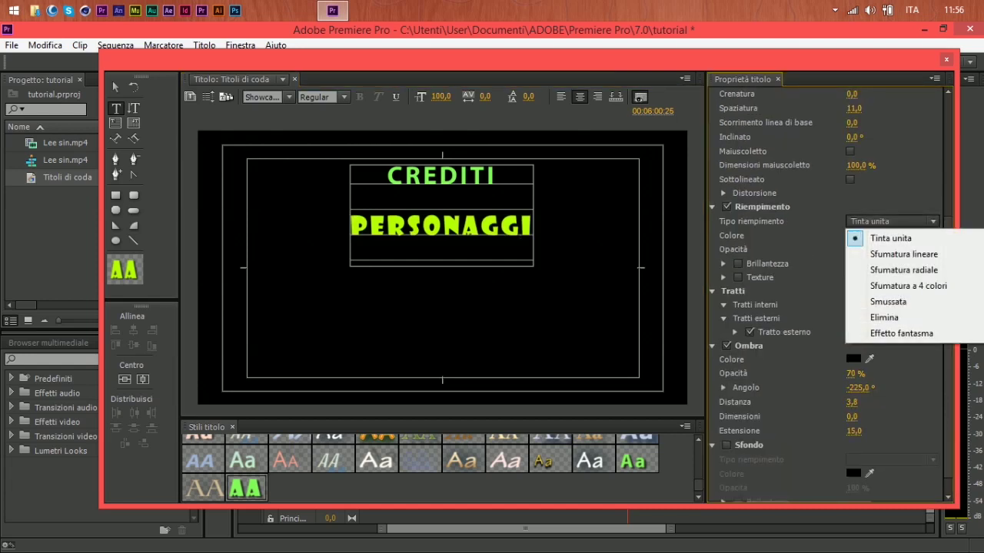
{"action": "left_click", "coordinate": [891, 239]}
- Try a white (FFFFFF) shadow with 31 % opacity, a -253,0° angle and a distance of 42,8, and turn Ombra off
{"action": "left_click_drag", "start_coordinate": [948, 346], "coordinate": [948, 359]}
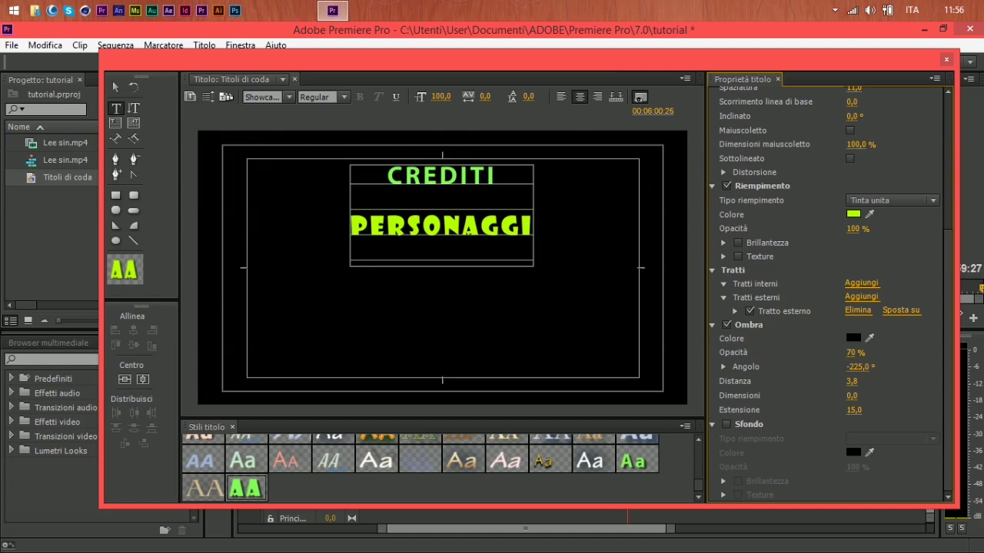
{"action": "left_click", "coordinate": [853, 338]}
{"action": "left_click", "coordinate": [333, 408]}
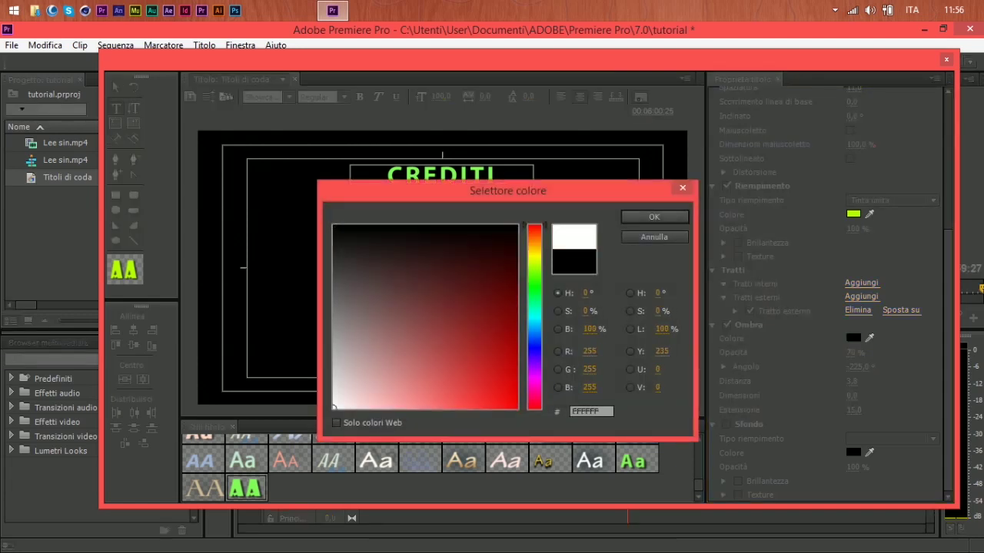
{"action": "key", "text": "Return"}
{"action": "mouse_move", "coordinate": [852, 353]}
{"action": "left_mouse_down"}
{"action": "mouse_move", "coordinate": [876, 353]}
{"action": "mouse_move", "coordinate": [890, 381]}
{"action": "mouse_move", "coordinate": [860, 381]}
{"action": "mouse_move", "coordinate": [883, 381]}
{"action": "mouse_move", "coordinate": [844, 352]}
{"action": "mouse_move", "coordinate": [823, 352]}
{"action": "mouse_move", "coordinate": [884, 367]}
{"action": "mouse_move", "coordinate": [847, 367]}
{"action": "left_mouse_up"}
{"action": "left_click", "coordinate": [727, 325]}
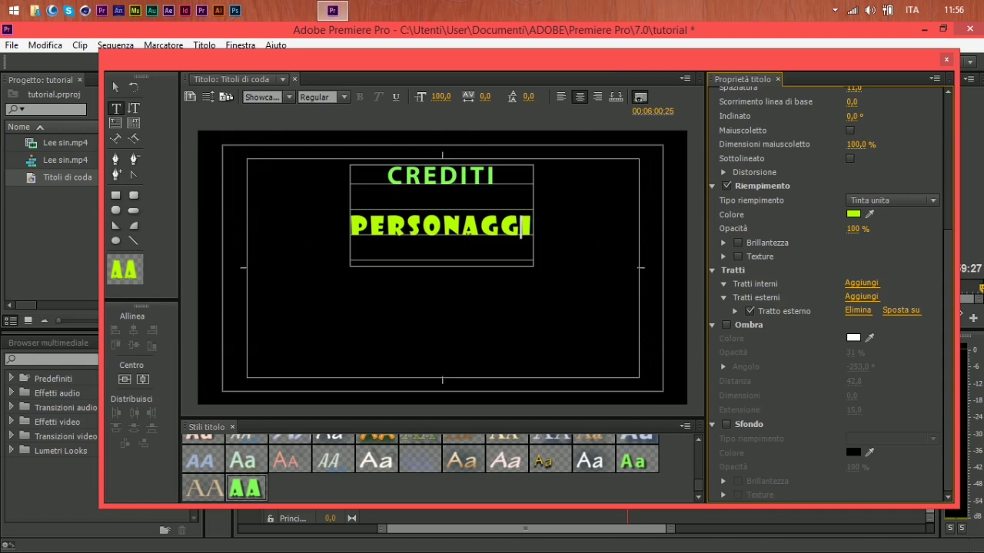
- Try the Sfondo option with the Tinta unita fill type on the title, and turn it off again
{"action": "left_click", "coordinate": [726, 425]}
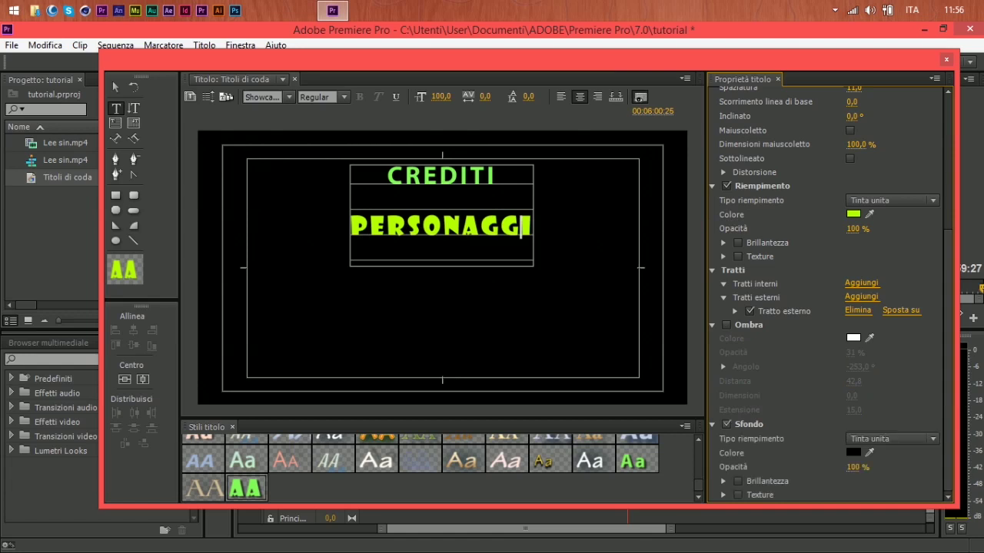
{"action": "left_click", "coordinate": [725, 424]}
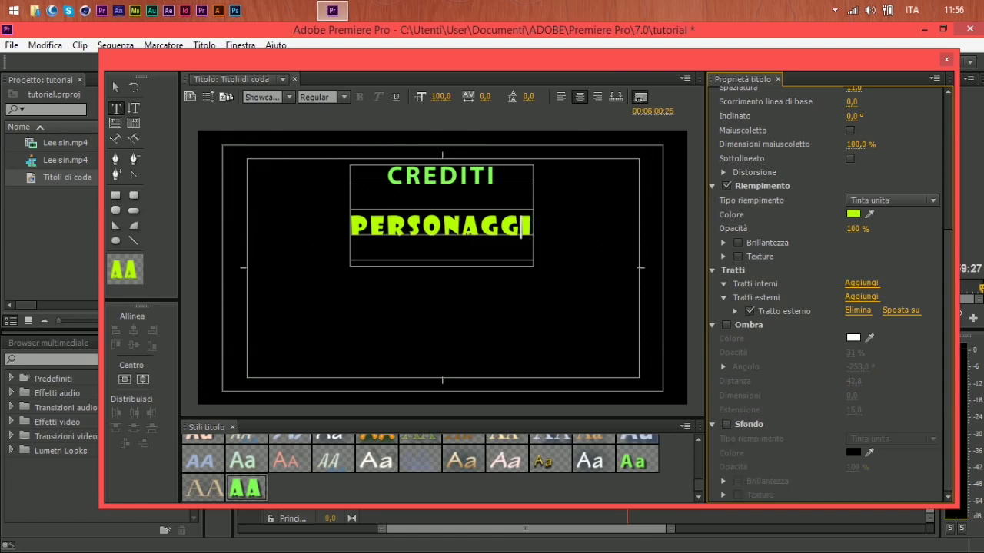
{"action": "scroll", "coordinate": [830, 308], "scroll_direction": "up", "scroll_amount": 2}
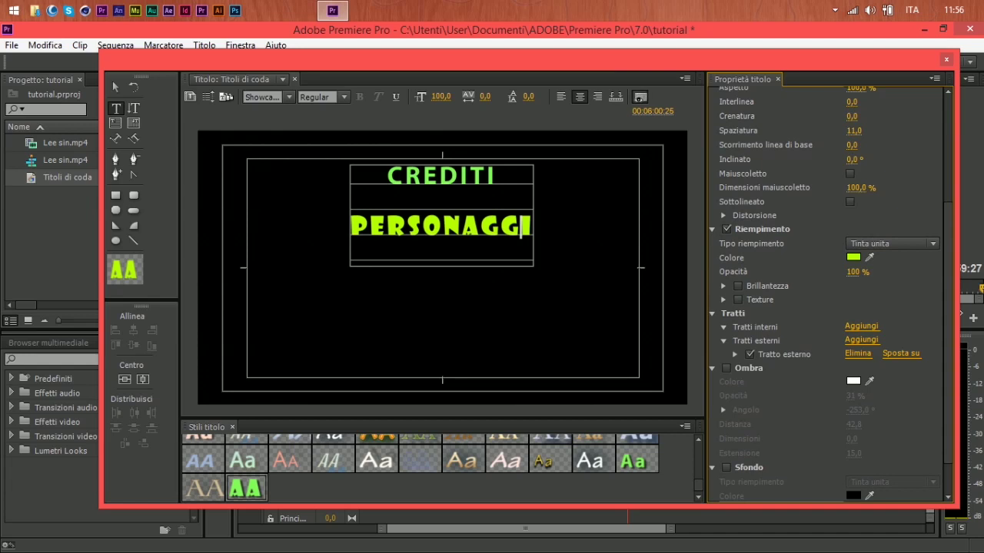
- Compare the title with its background video shown and hidden, leaving the video shown
{"action": "left_click", "coordinate": [640, 97]}
{"action": "left_click", "coordinate": [641, 97]}
{"action": "left_click", "coordinate": [641, 97]}
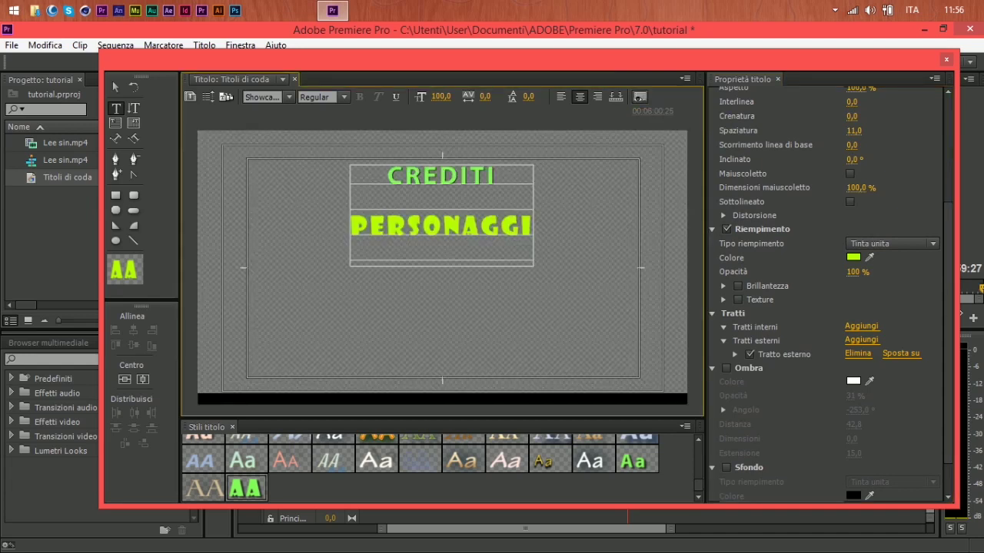
{"action": "left_click", "coordinate": [641, 98]}
{"action": "left_click", "coordinate": [640, 98]}
{"action": "left_click", "coordinate": [641, 97]}
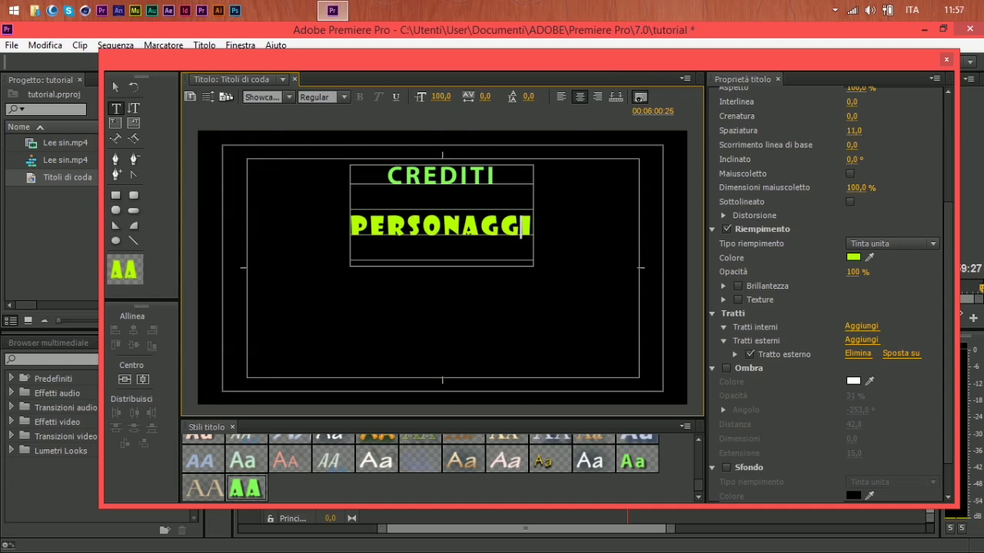
{"action": "left_click", "coordinate": [641, 98]}
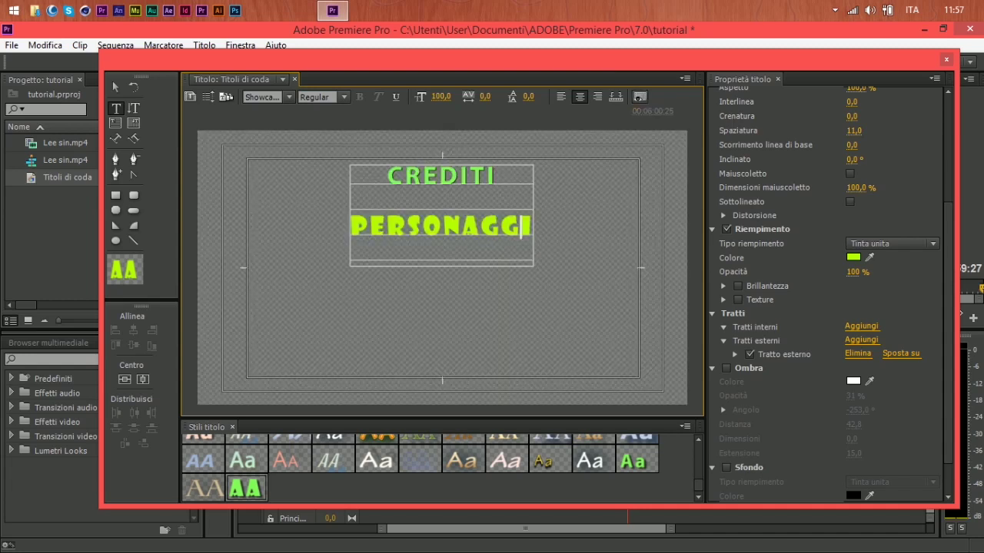
{"action": "left_click", "coordinate": [640, 98]}
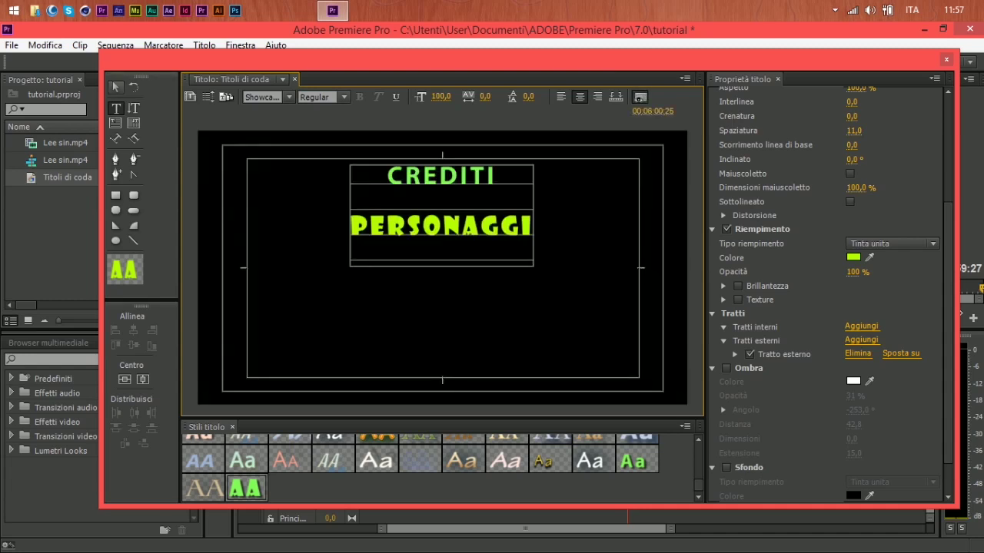
- Close the title editor and place Titoli di coda on track V3 above the end of Lee sin.mp4, viewing it at 00:05:51:07
{"action": "left_click", "coordinate": [116, 87]}
{"action": "left_click", "coordinate": [946, 59]}
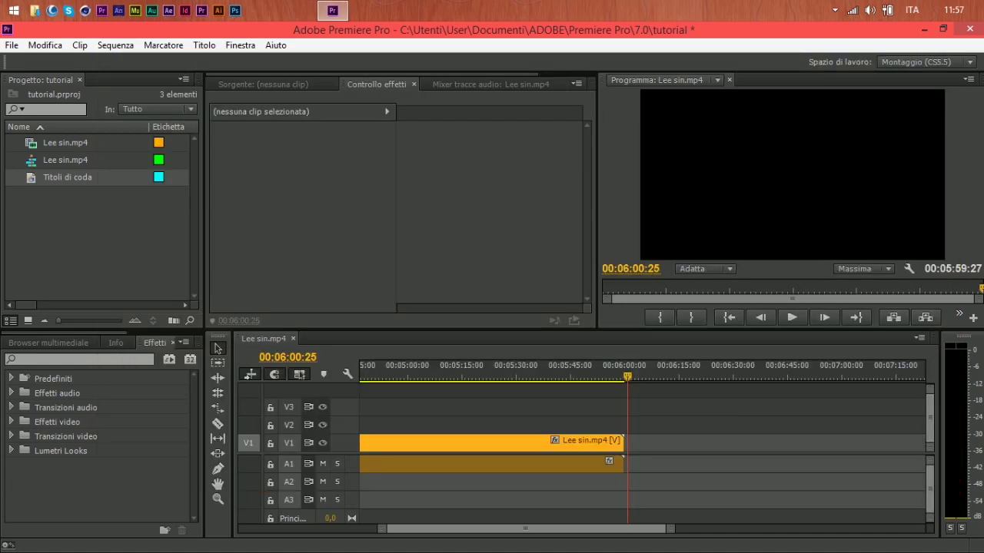
{"action": "left_click_drag", "start_coordinate": [67, 178], "coordinate": [594, 408]}
{"action": "left_click", "coordinate": [593, 376]}
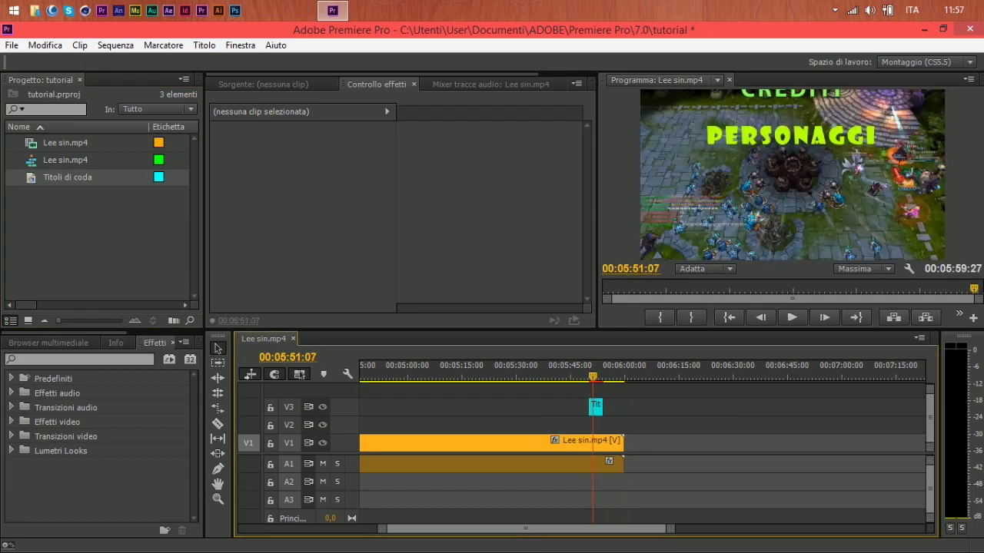
- Open the title clip on V3 for editing, hide its background video, and close the title editor
{"action": "left_click", "coordinate": [596, 406]}
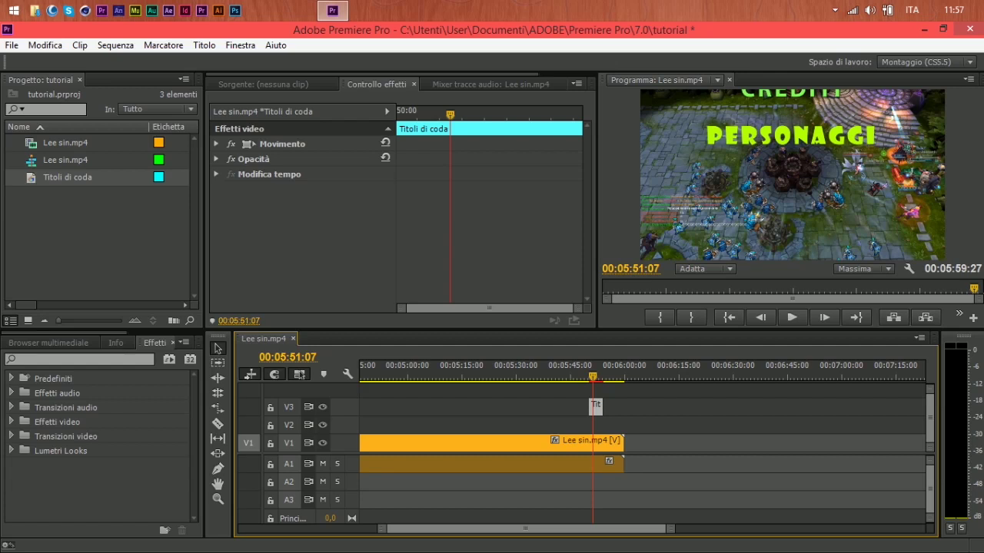
{"action": "double_click", "coordinate": [595, 406]}
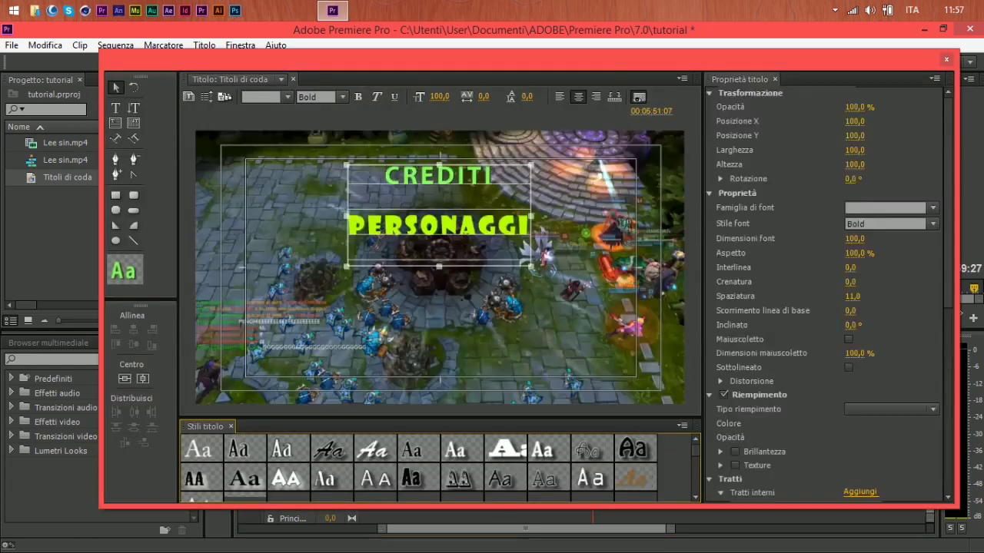
{"action": "left_click", "coordinate": [639, 97]}
{"action": "left_click", "coordinate": [946, 59]}
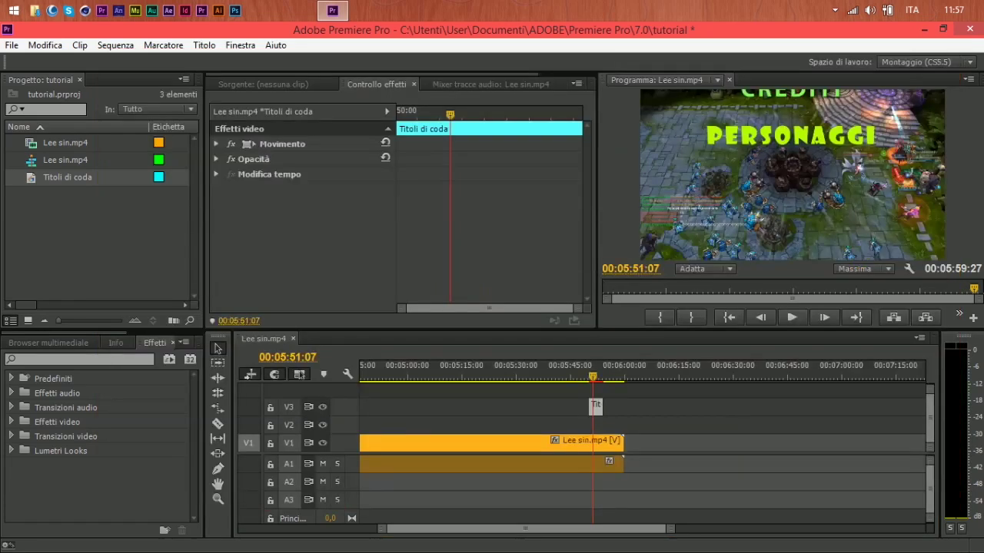
- Enable a black Tinta unita Sfondo for the title at 00:05:51:25 and return to the timeline
{"action": "left_click", "coordinate": [651, 412]}
{"action": "left_click_drag", "start_coordinate": [593, 376], "coordinate": [595, 376]}
{"action": "double_click", "coordinate": [596, 406]}
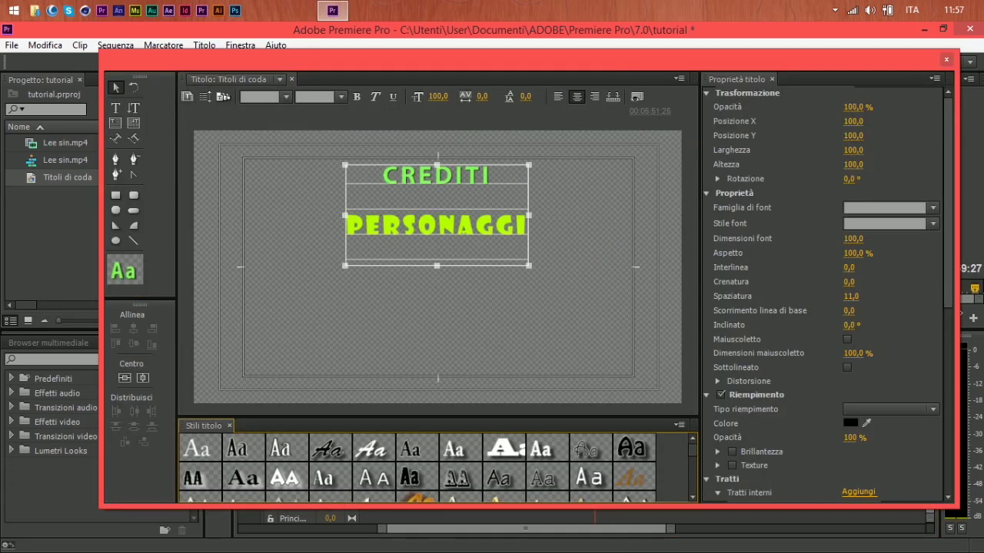
{"action": "scroll", "coordinate": [822, 292], "scroll_direction": "down", "scroll_amount": 5}
{"action": "left_click", "coordinate": [720, 424]}
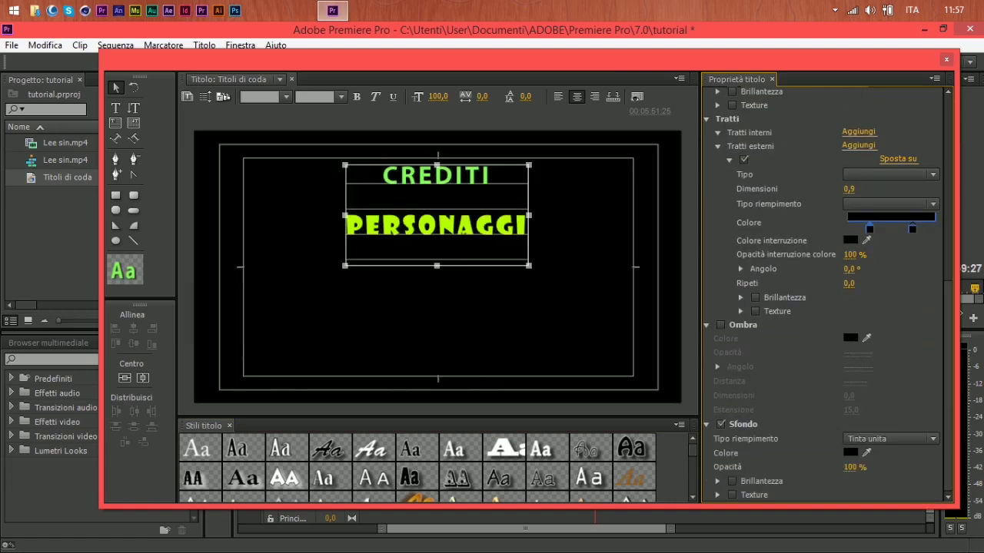
{"action": "left_click", "coordinate": [947, 60]}
{"action": "left_click", "coordinate": [946, 61]}
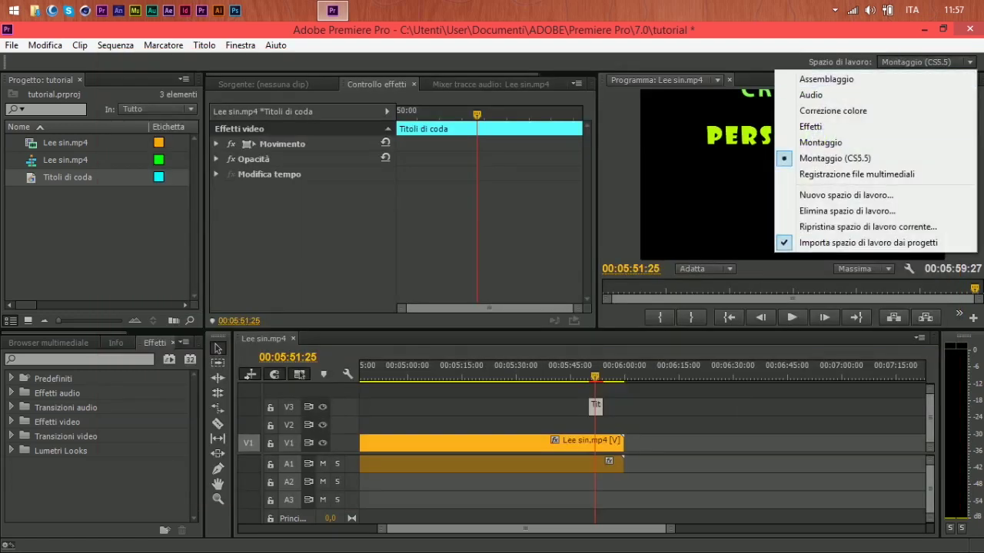
{"action": "left_click", "coordinate": [707, 419]}
- Reopen the V3 title at 00:05:51:19, turn off its Sfondo, and show the background video behind the text
{"action": "left_click", "coordinate": [595, 376]}
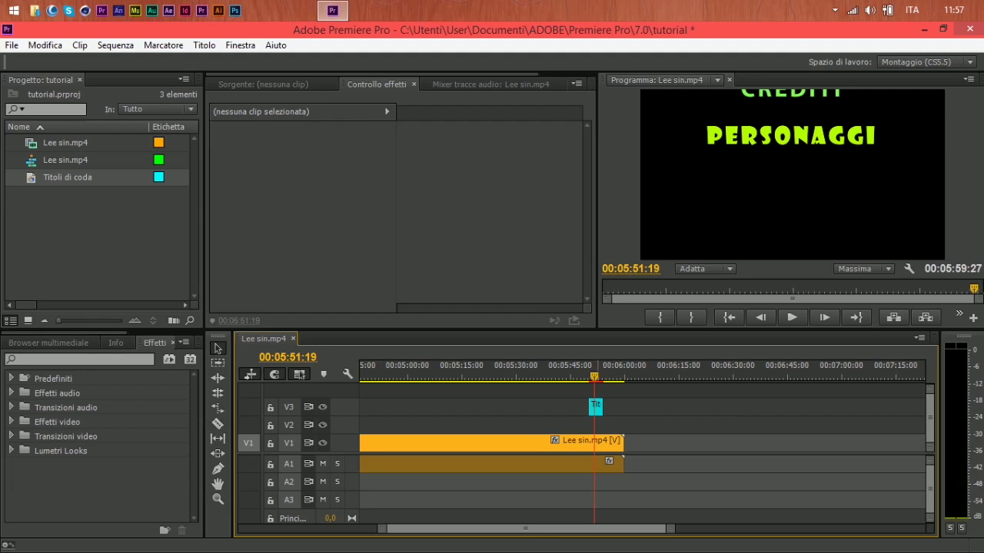
{"action": "left_click", "coordinate": [598, 408]}
{"action": "double_click", "coordinate": [596, 406]}
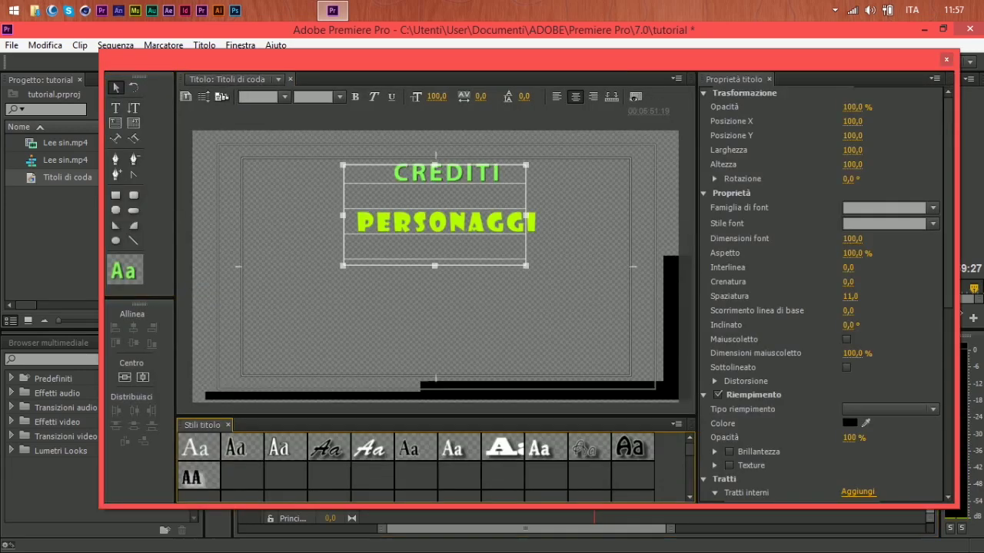
{"action": "left_click", "coordinate": [718, 424]}
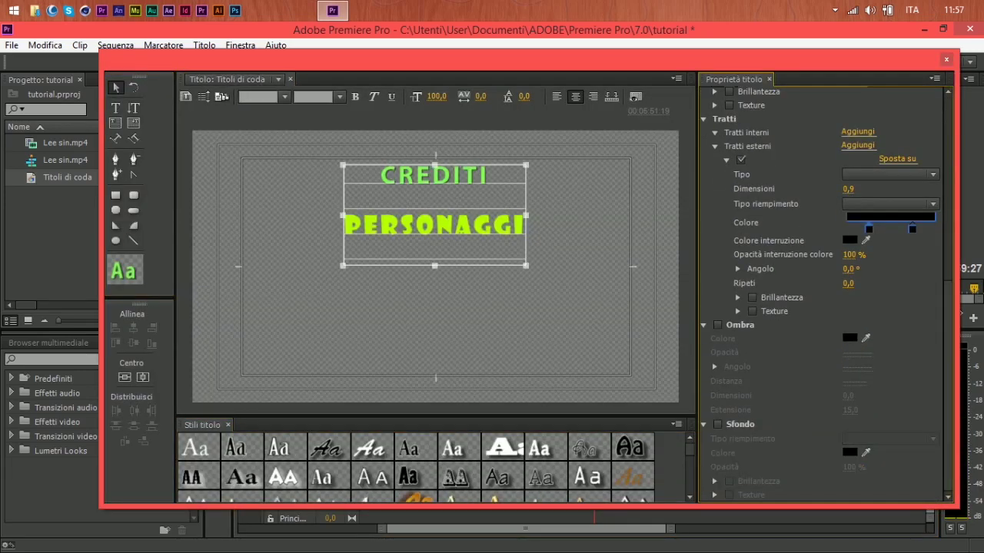
{"action": "left_click", "coordinate": [636, 97]}
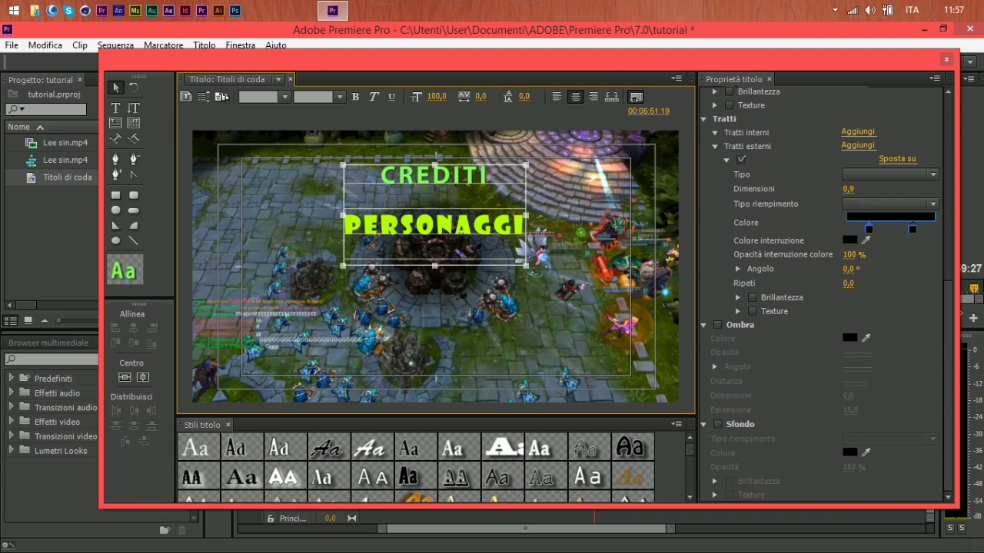
- Move the title clip from V3 to V1 directly after Lee sin.mp4 and view the open title at 00:06:02:01
{"action": "left_click_drag", "start_coordinate": [599, 60], "coordinate": [620, 60]}
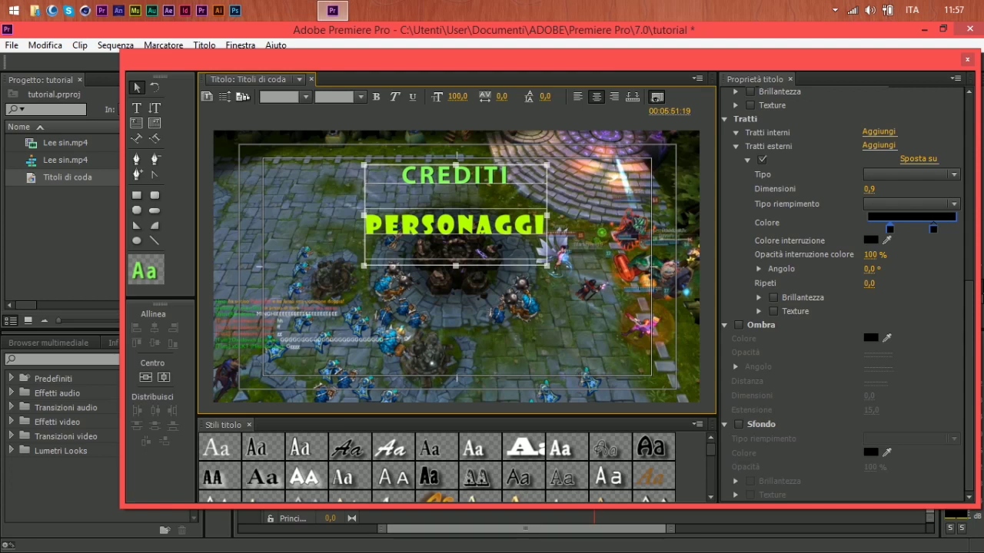
{"action": "left_click_drag", "start_coordinate": [550, 66], "coordinate": [547, 466]}
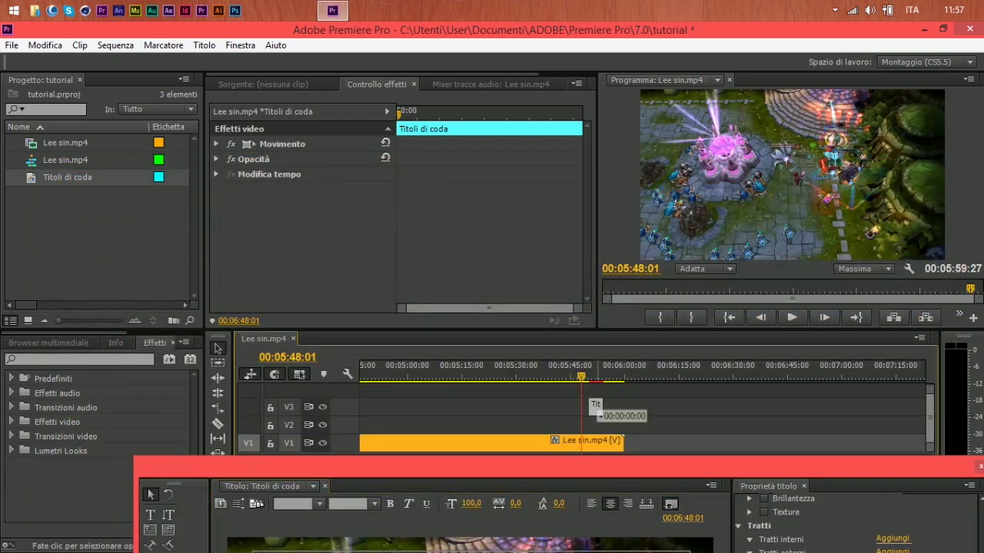
{"action": "left_click_drag", "start_coordinate": [600, 412], "coordinate": [631, 442]}
{"action": "left_click_drag", "start_coordinate": [633, 375], "coordinate": [632, 376]}
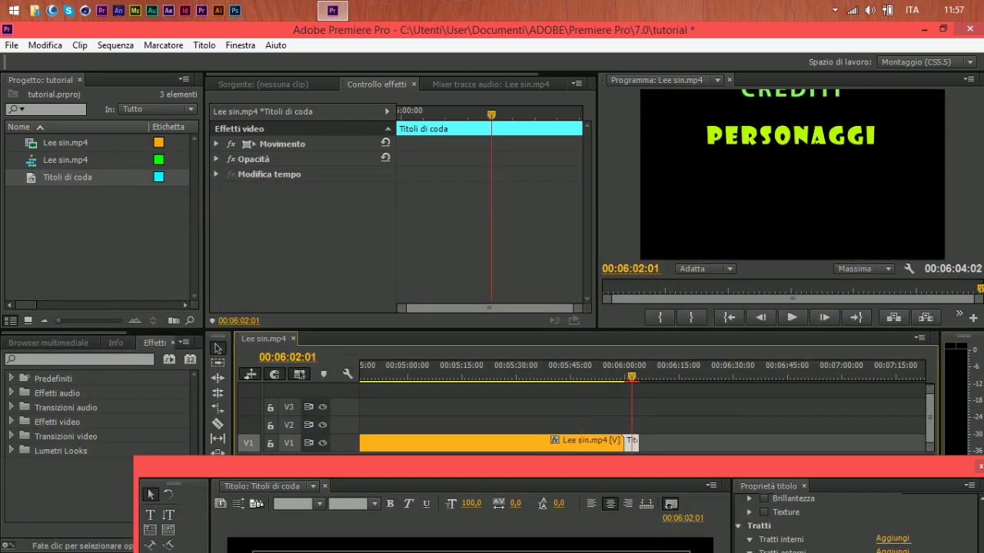
{"action": "left_click_drag", "start_coordinate": [539, 465], "coordinate": [509, 81]}
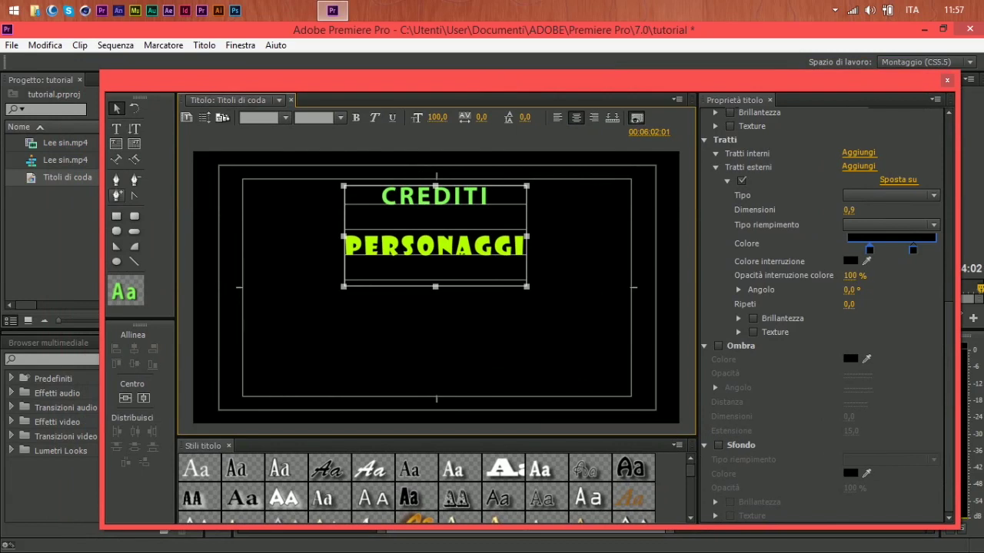
- Try the Rectangle tool over the title text and undo the attempt
{"action": "left_click", "coordinate": [116, 216]}
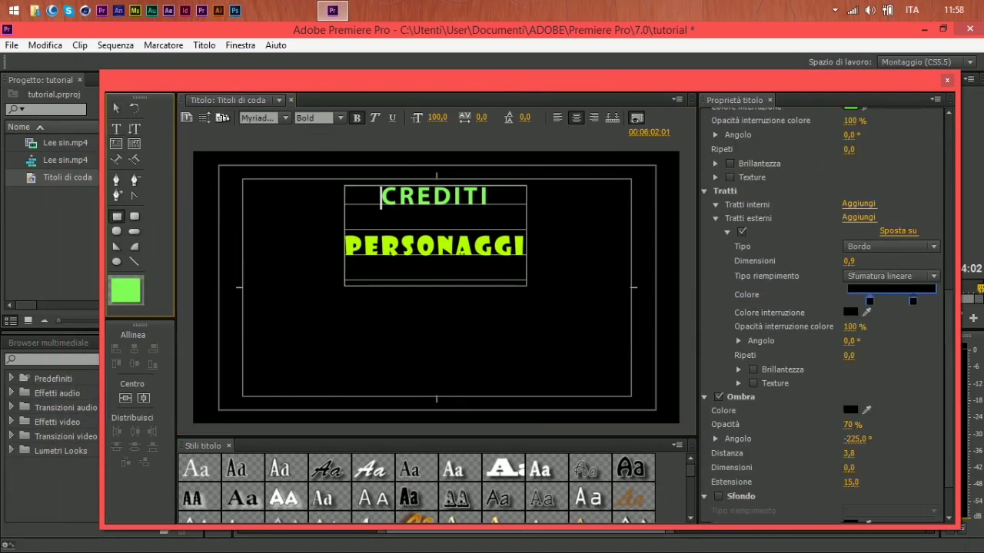
{"action": "left_click_drag", "start_coordinate": [345, 185], "coordinate": [325, 240]}
{"action": "key", "text": "ctrl+z"}
{"action": "key", "text": "ctrl+z"}
- Draw a rounded rectangle below PERSONAGGI, move it to the middle of the frame, and delete it
{"action": "left_click", "coordinate": [135, 216]}
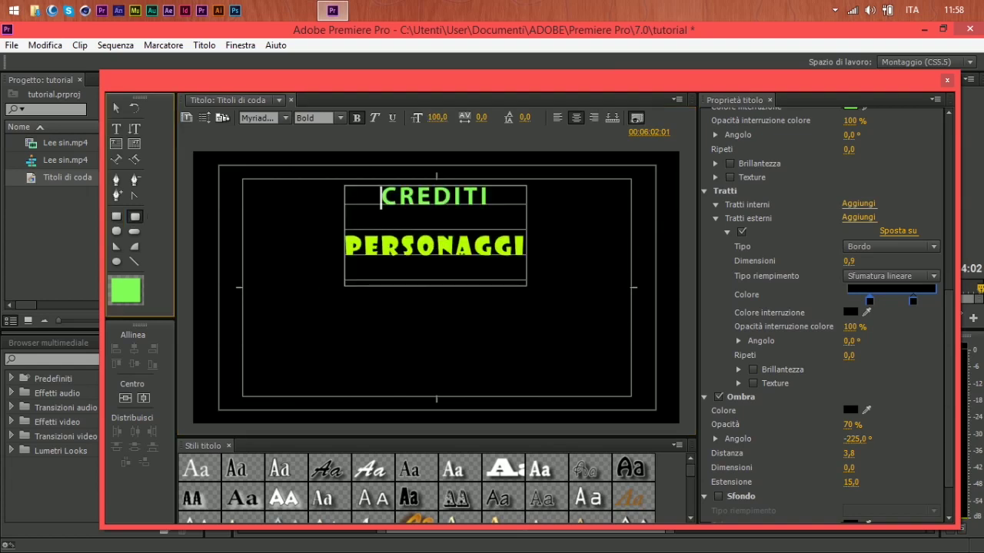
{"action": "left_click_drag", "start_coordinate": [303, 316], "coordinate": [391, 371]}
{"action": "key", "text": "ctrl+shift+z"}
{"action": "key", "text": "ctrl+shift+z"}
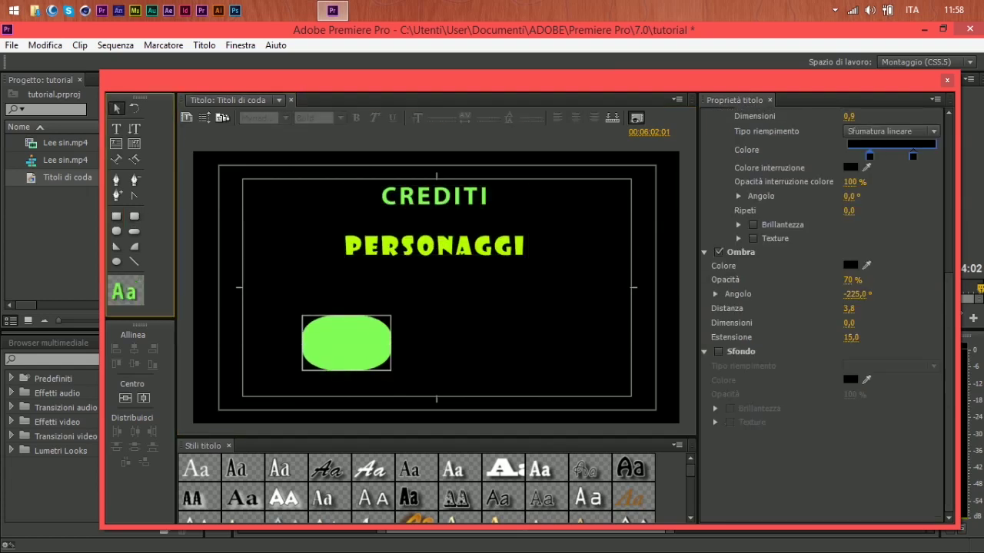
{"action": "key", "text": "ctrl+shift+z"}
{"action": "key", "text": "ctrl+shift+z"}
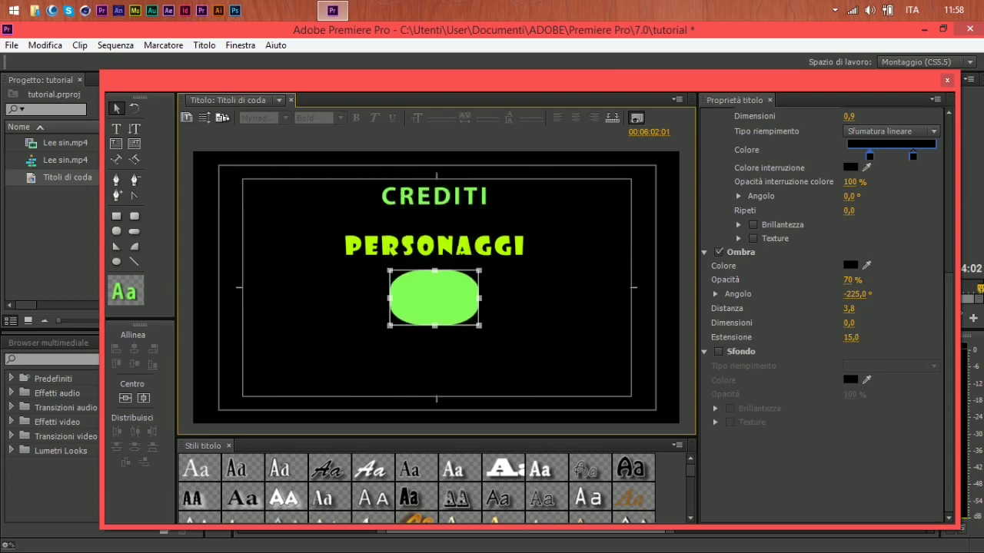
{"action": "key", "text": "Delete"}
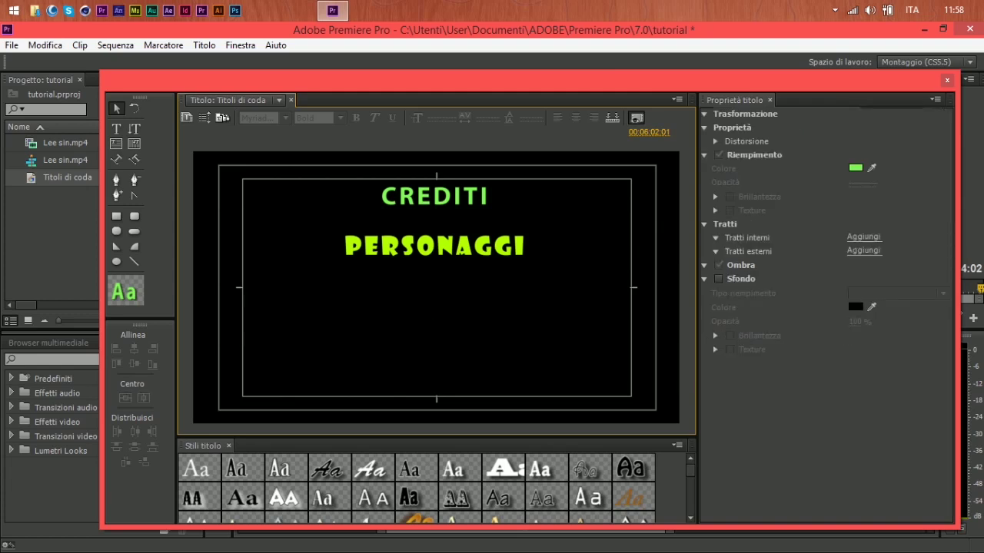
- Set the CREDITI and PERSONAGGI text block to Interlinea 1,0, Crenatura 1,0 and font size 106,0
{"action": "left_click", "coordinate": [435, 245]}
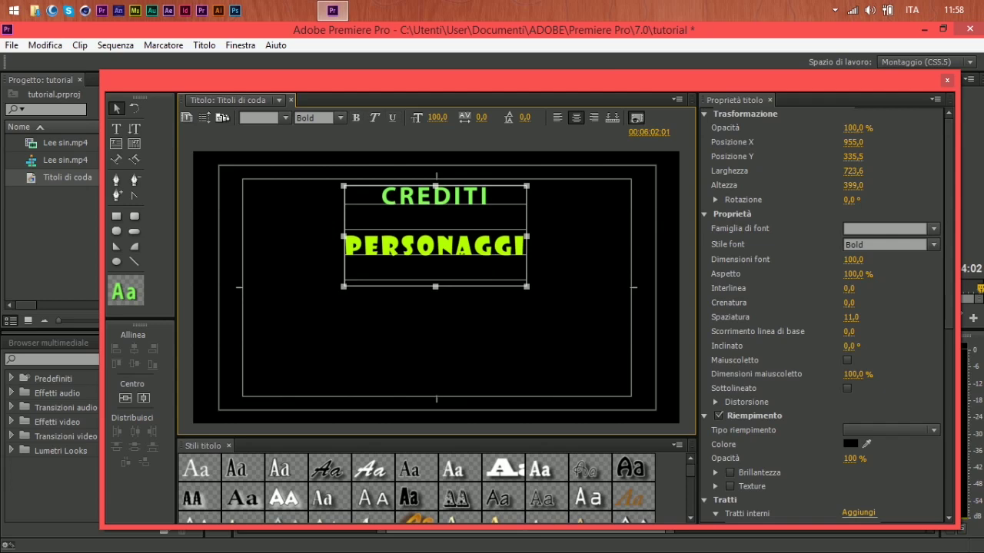
{"action": "mouse_move", "coordinate": [849, 289]}
{"action": "left_mouse_down"}
{"action": "mouse_move", "coordinate": [863, 289]}
{"action": "mouse_move", "coordinate": [838, 289]}
{"action": "mouse_move", "coordinate": [850, 289]}
{"action": "left_mouse_up"}
{"action": "left_click_drag", "start_coordinate": [849, 289], "coordinate": [851, 317]}
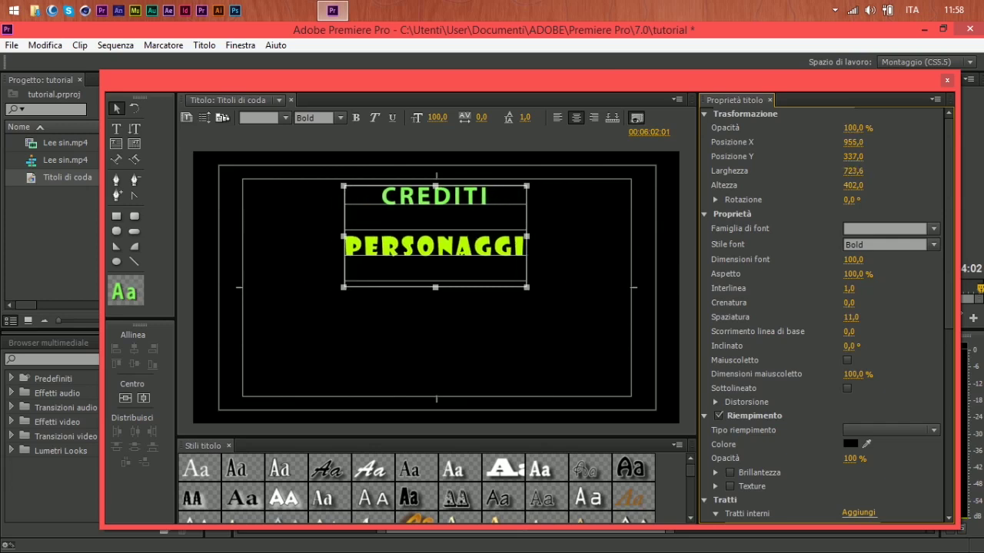
{"action": "left_click_drag", "start_coordinate": [482, 118], "coordinate": [445, 118]}
{"action": "left_click_drag", "start_coordinate": [857, 259], "coordinate": [846, 259]}
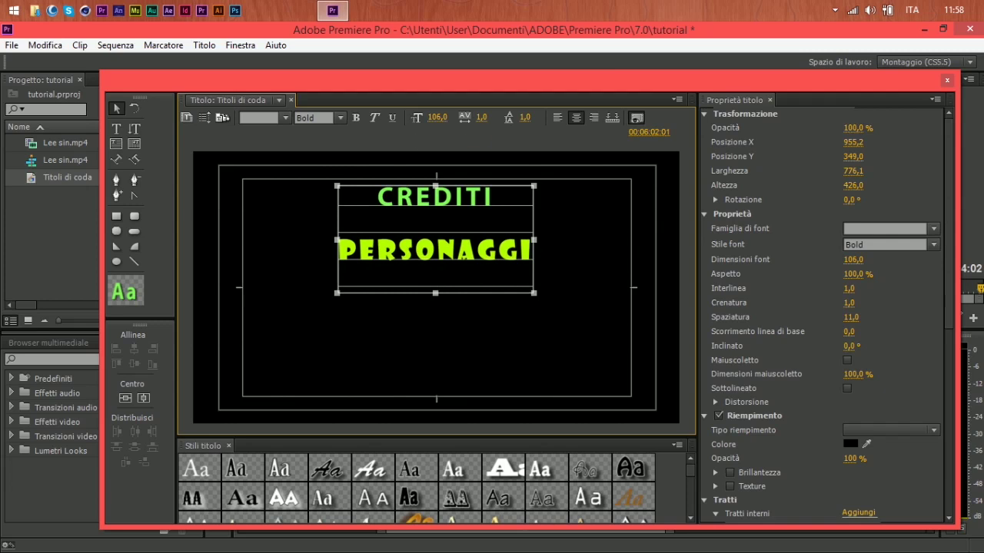
- Try toggling bold, italic and underline on the CREDITI and PERSONAGGI text
{"action": "left_click", "coordinate": [356, 118]}
{"action": "left_click", "coordinate": [356, 118]}
{"action": "left_click", "coordinate": [356, 118]}
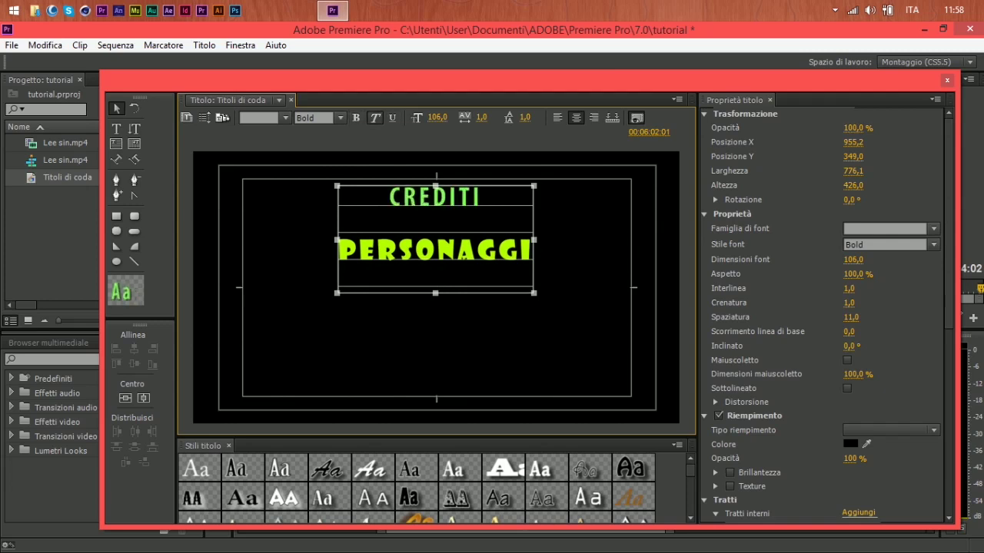
{"action": "left_click", "coordinate": [374, 117]}
{"action": "left_click", "coordinate": [393, 118]}
{"action": "left_click", "coordinate": [392, 118]}
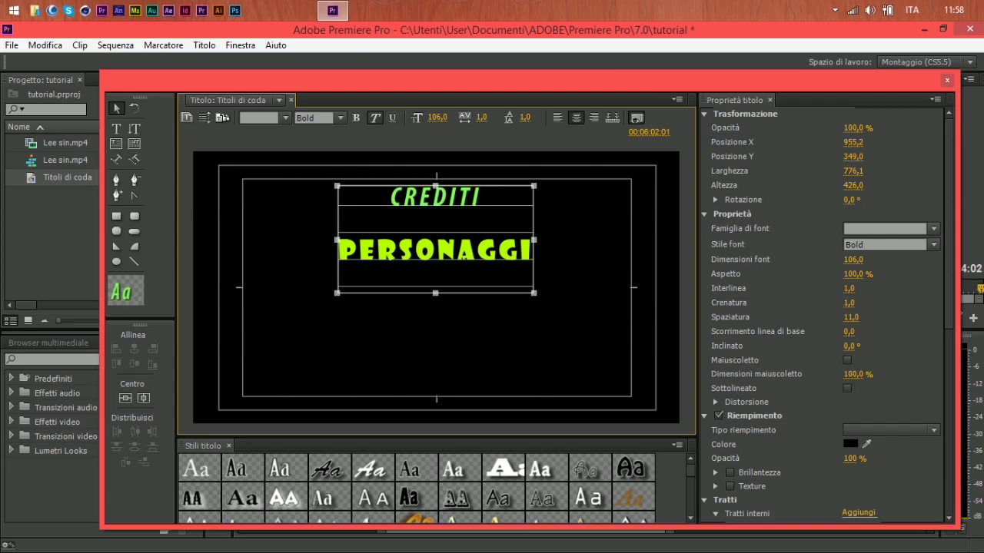
{"action": "left_click", "coordinate": [374, 118]}
- Set the text's font style to Italic, try Old English Text MT, and change the font family to Myriad Web Pro
{"action": "left_click", "coordinate": [315, 118]}
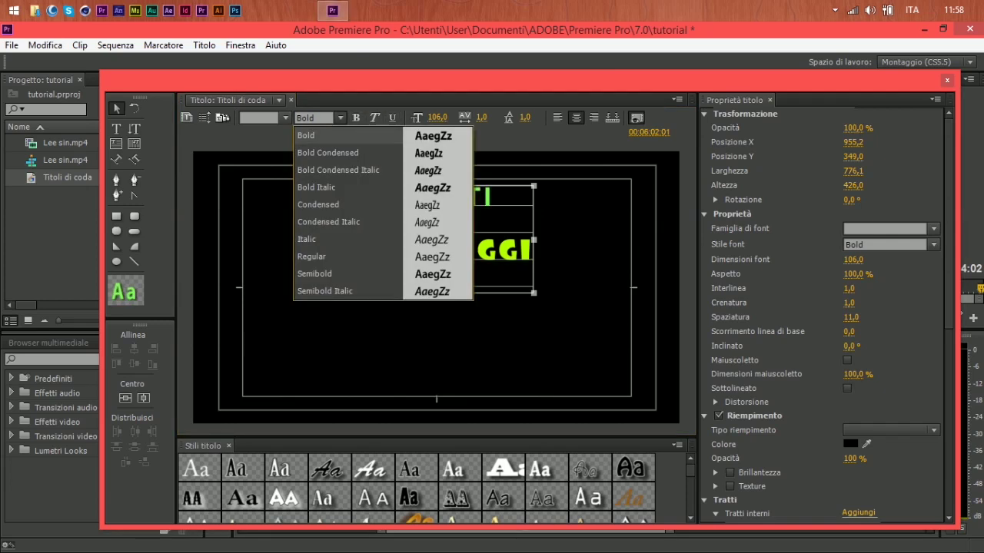
{"action": "left_click", "coordinate": [307, 240]}
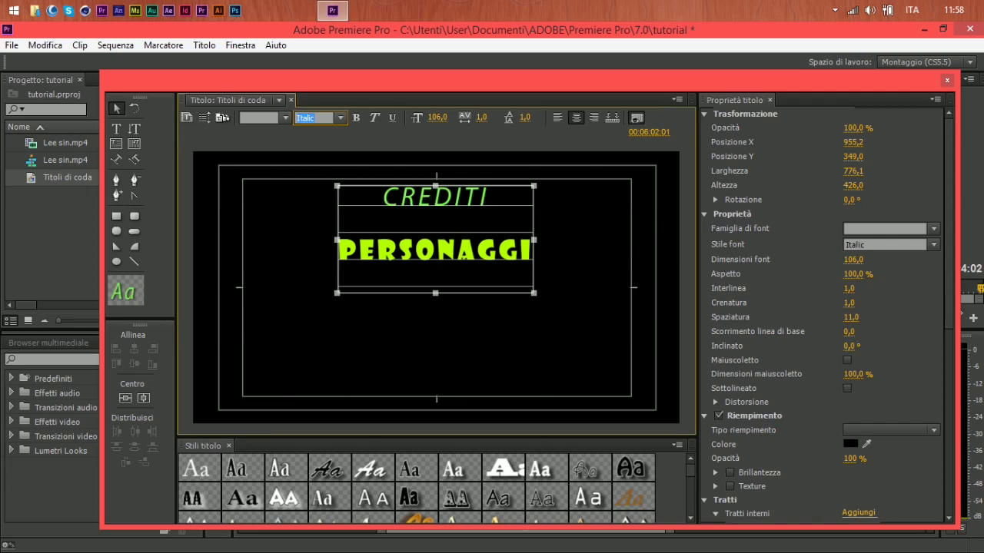
{"action": "left_click", "coordinate": [261, 117]}
{"action": "left_click", "coordinate": [278, 291]}
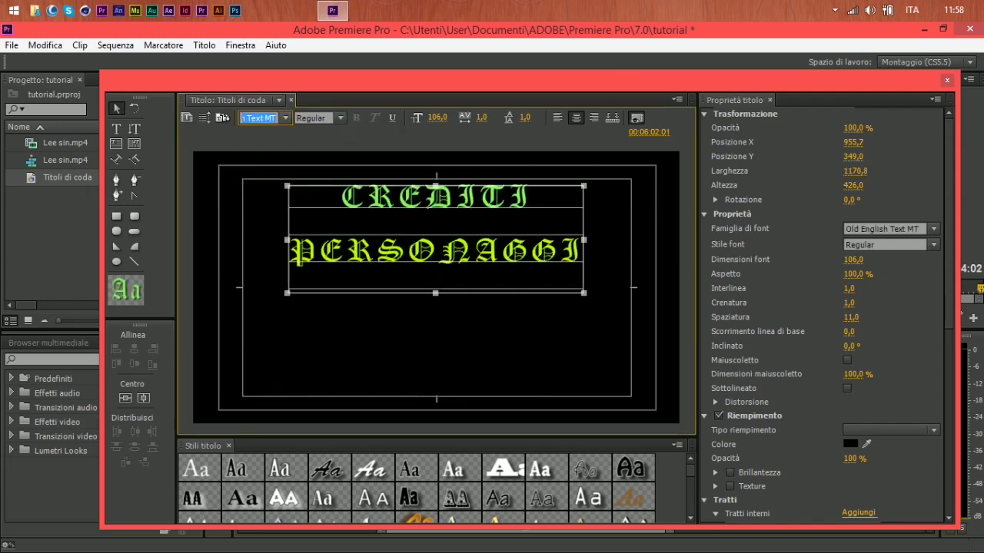
{"action": "left_click", "coordinate": [285, 118]}
{"action": "left_click", "coordinate": [284, 153]}
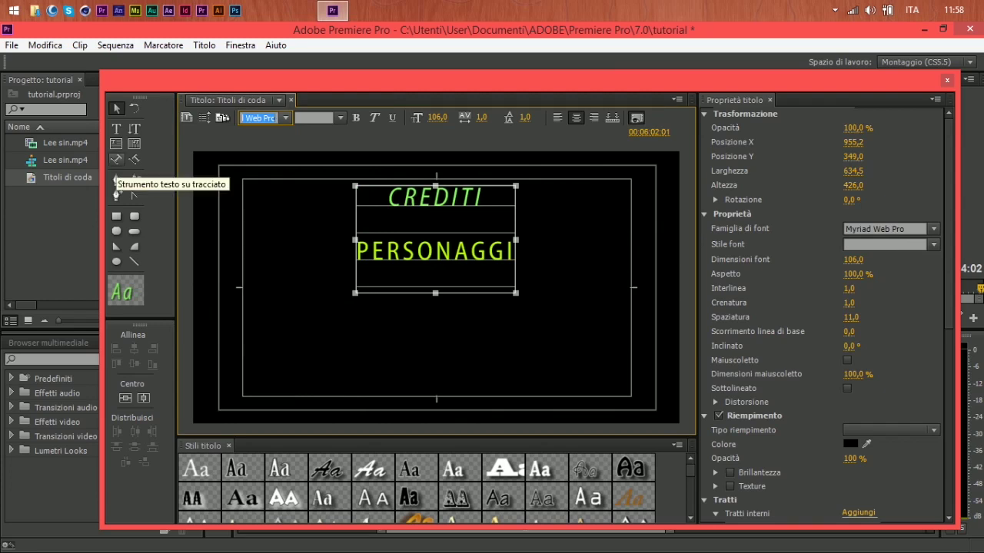
- Draw an open Bezier curve about 944 wide and 248 high below PERSONAGGI with the Pen tool
{"action": "left_click", "coordinate": [117, 180]}
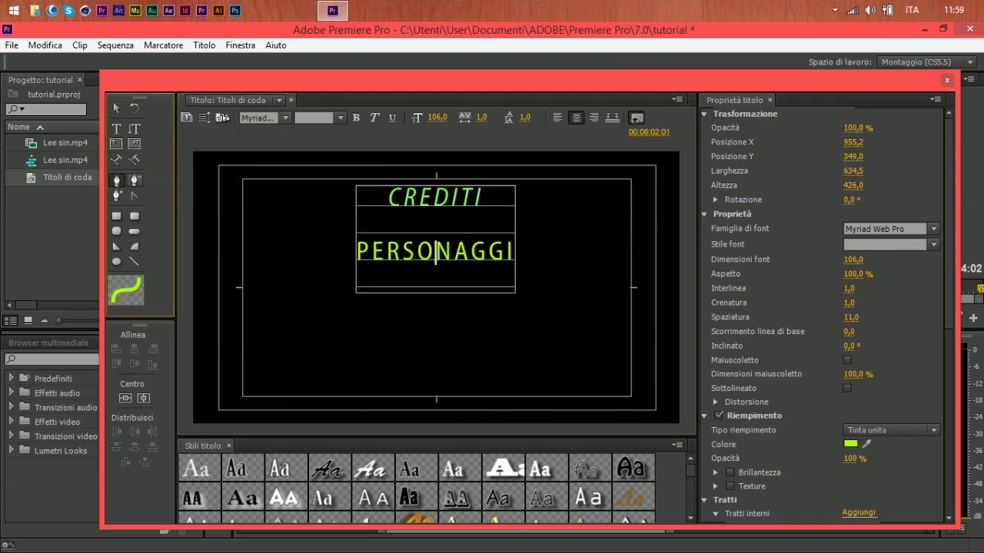
{"action": "left_click", "coordinate": [265, 299]}
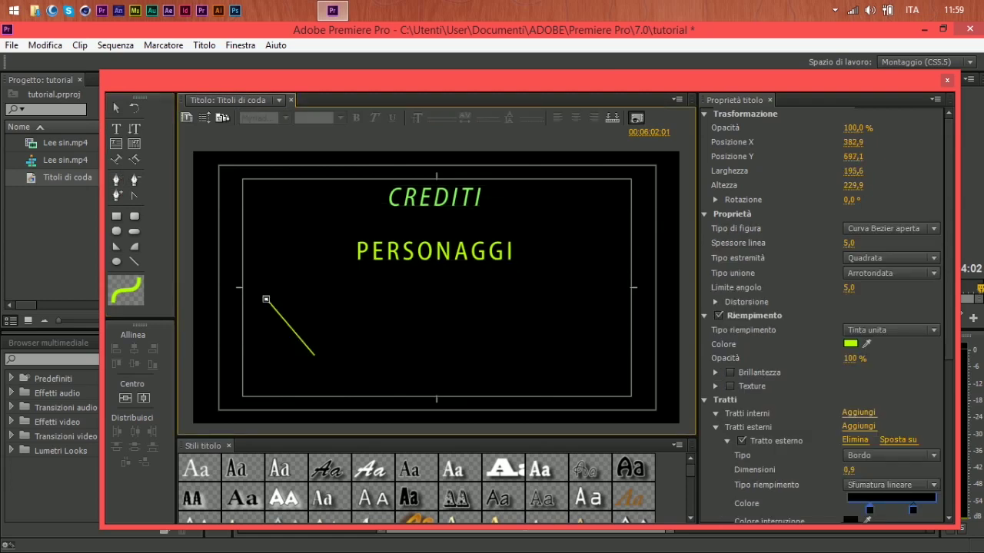
{"action": "left_click_drag", "start_coordinate": [314, 356], "coordinate": [417, 374]}
{"action": "left_click_drag", "start_coordinate": [490, 355], "coordinate": [509, 379]}
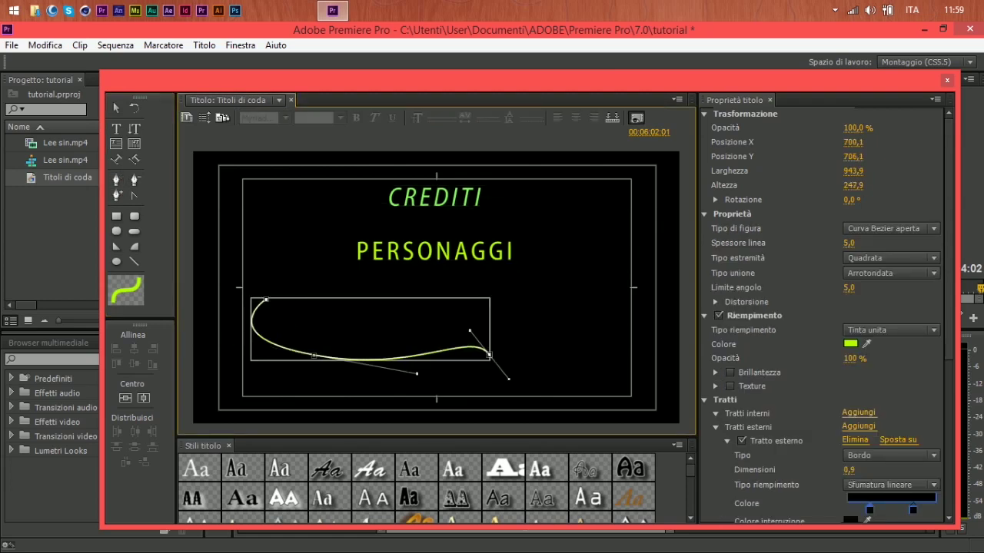
- Try to attach path text to the points of the drawn curve with the horizontal and vertical path text tools
{"action": "left_click", "coordinate": [117, 159]}
{"action": "left_click", "coordinate": [266, 299]}
{"action": "left_click", "coordinate": [266, 299]}
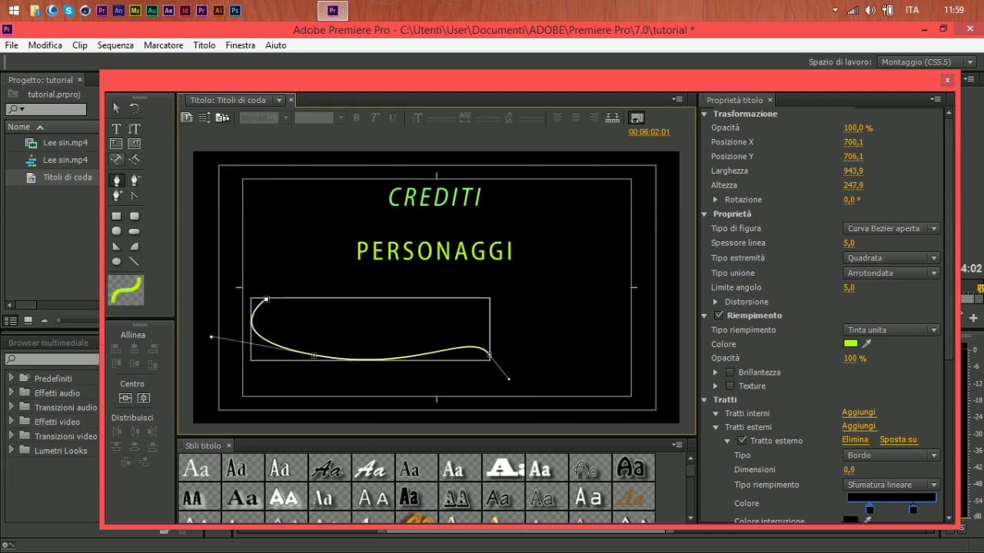
{"action": "left_click", "coordinate": [116, 160]}
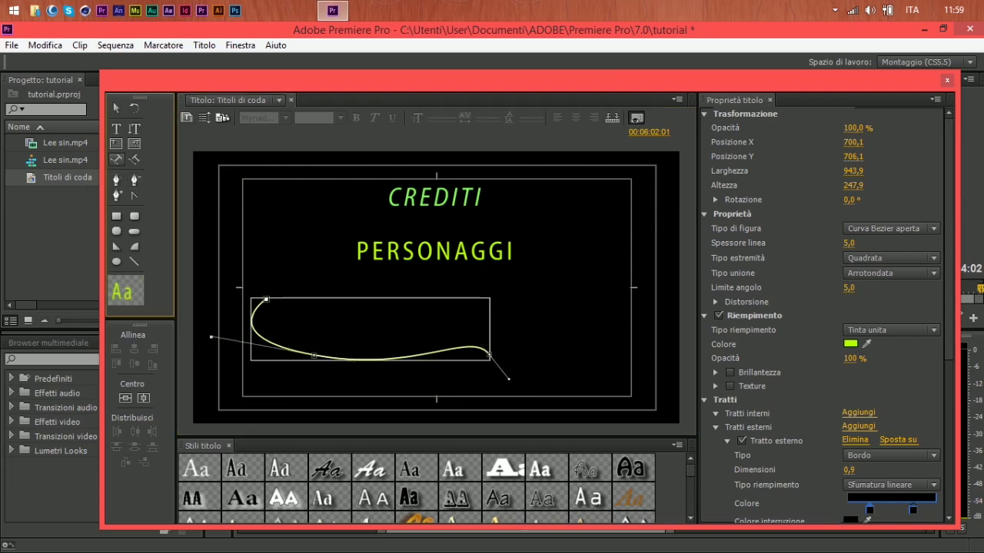
{"action": "left_click", "coordinate": [265, 299]}
{"action": "left_click", "coordinate": [314, 356]}
{"action": "left_click", "coordinate": [402, 358]}
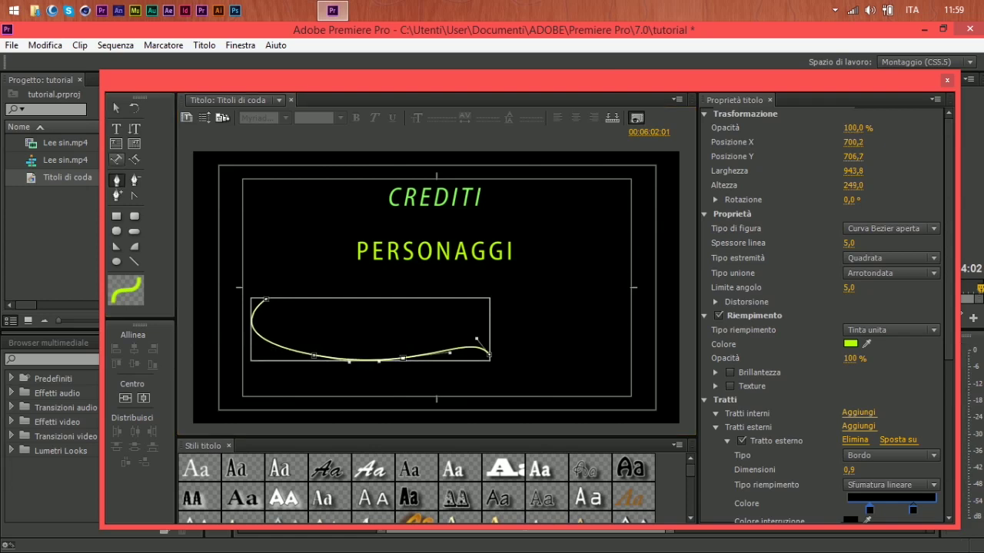
{"action": "left_click", "coordinate": [134, 159]}
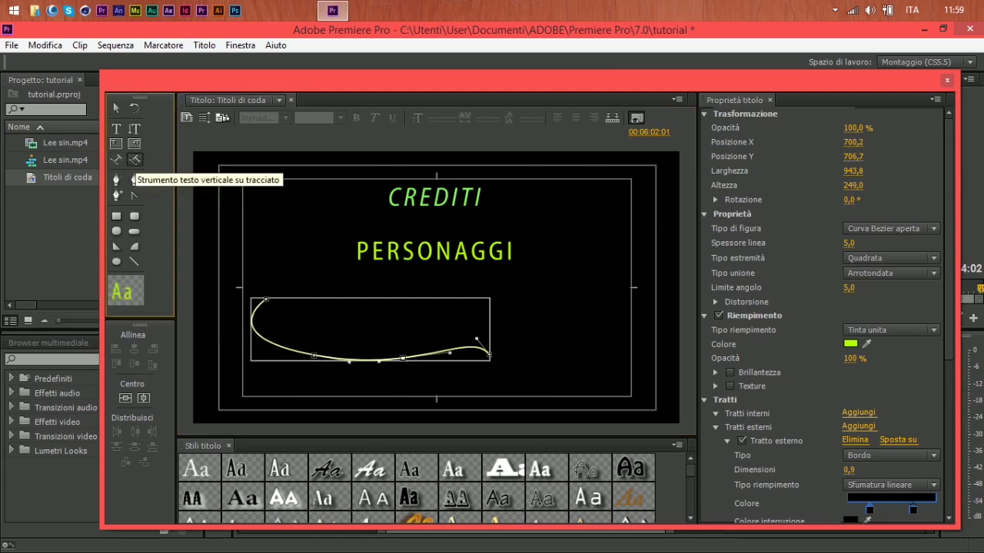
{"action": "left_click", "coordinate": [117, 159]}
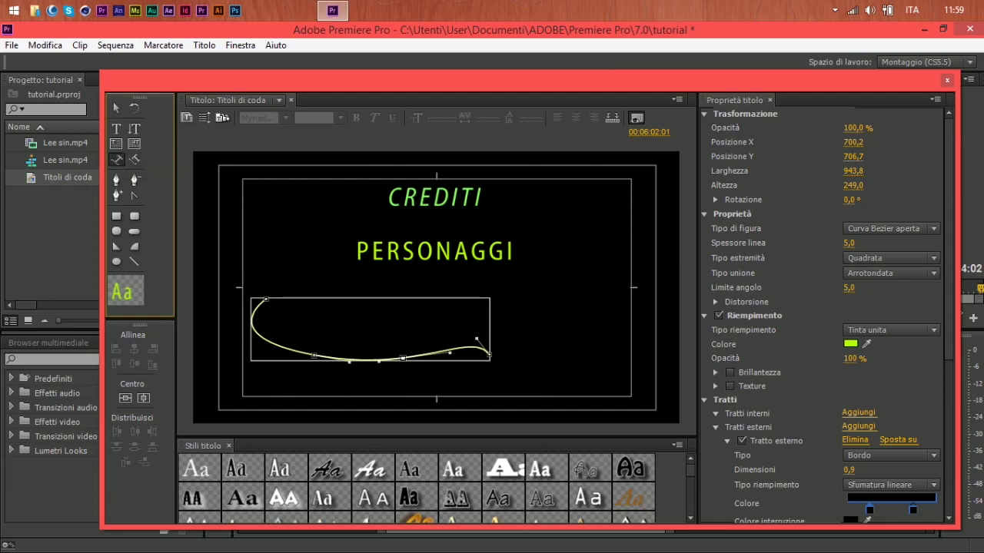
{"action": "left_click", "coordinate": [266, 299]}
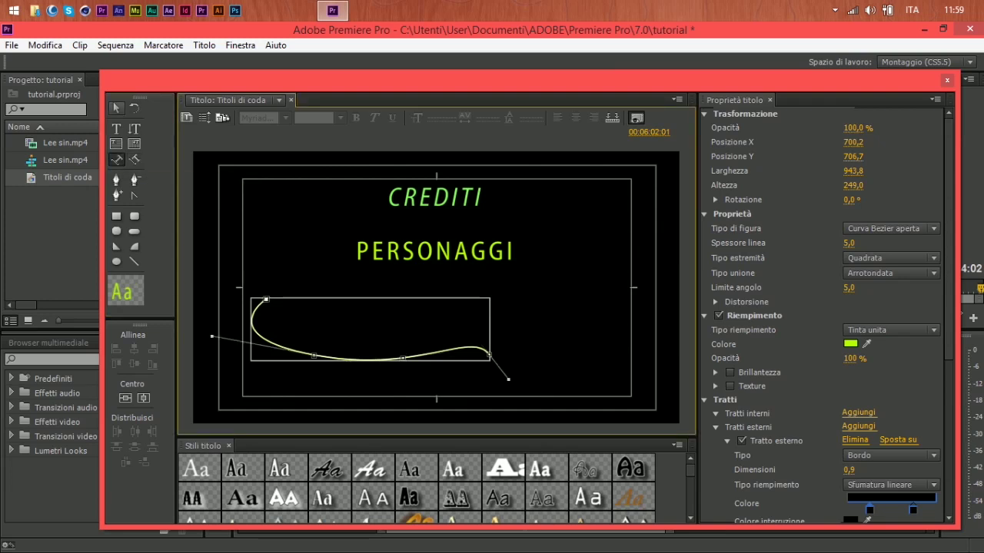
- Deselect the curve and add the text CIAO A TUTTI above it with the Text tool
{"action": "left_click", "coordinate": [116, 108]}
{"action": "left_click", "coordinate": [309, 257]}
{"action": "left_click", "coordinate": [116, 129]}
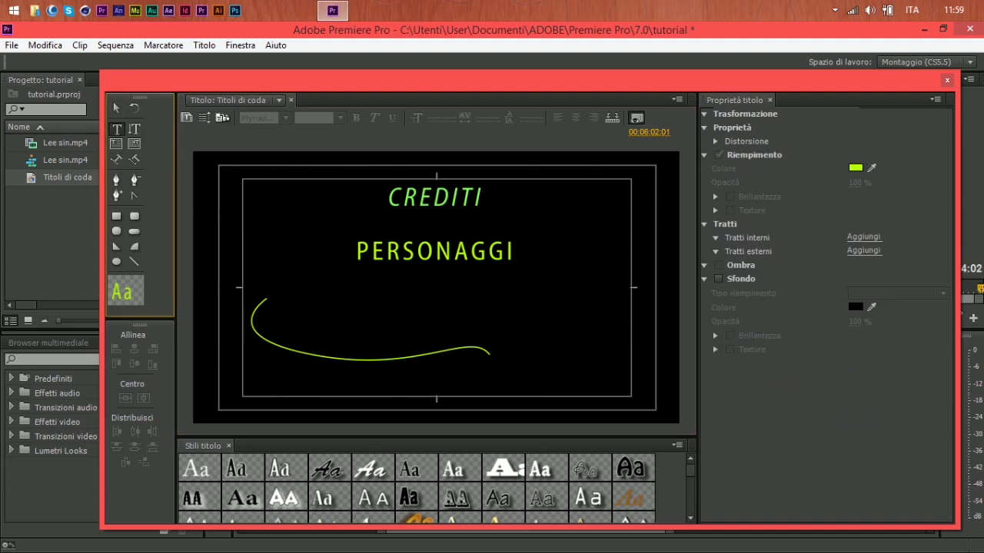
{"action": "left_click", "coordinate": [291, 342]}
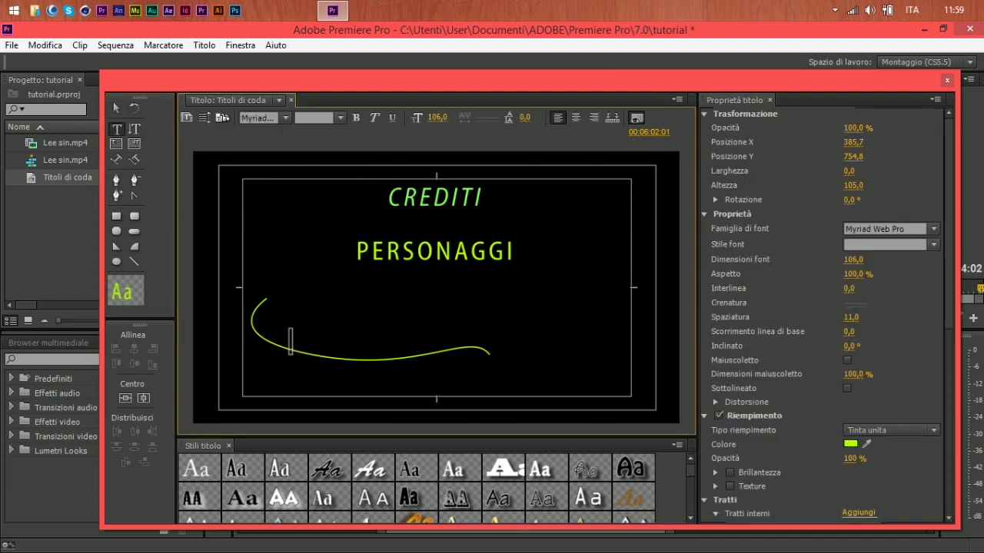
{"action": "type", "text": "CIAO A TUTTI"}
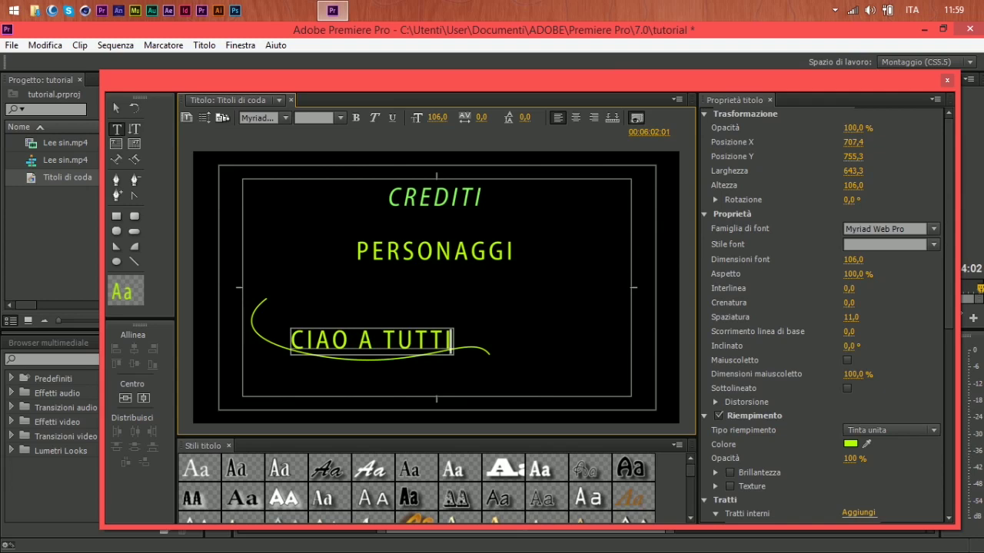
- Clear the title by deleting CIAO A TUTTI, the curve, and the CREDITI and PERSONAGGI text block
{"action": "left_click", "coordinate": [116, 108]}
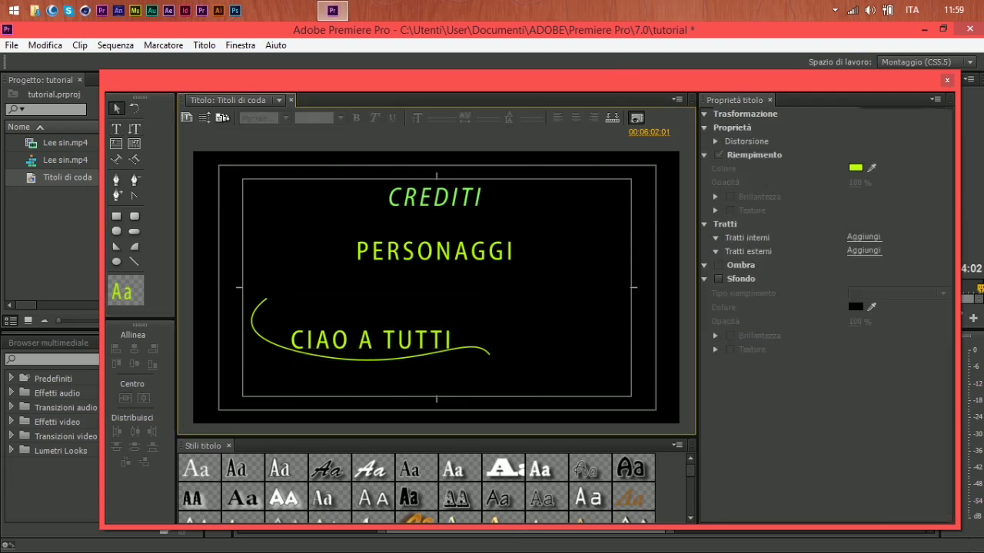
{"action": "key", "text": "Delete"}
{"action": "left_click", "coordinate": [370, 338]}
{"action": "key", "text": "Delete"}
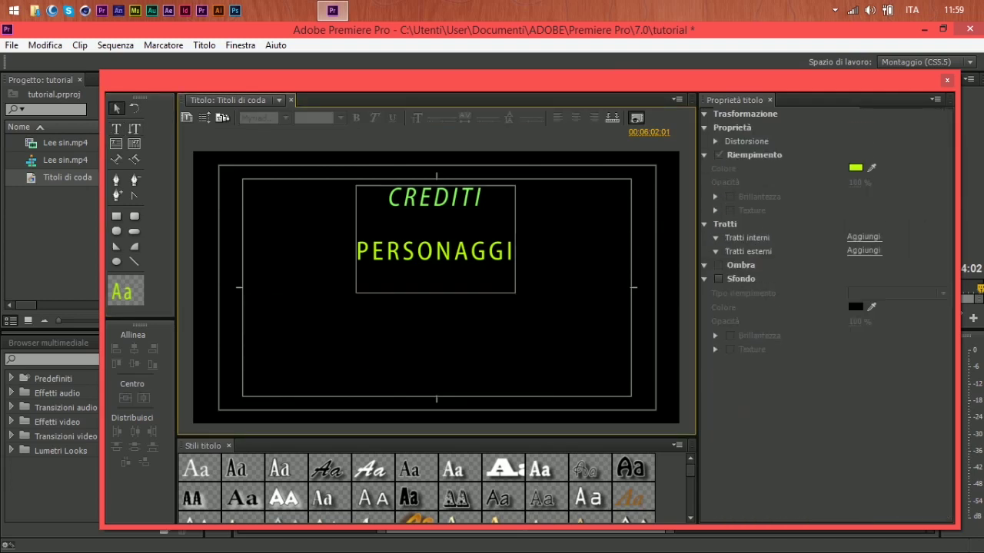
{"action": "left_click", "coordinate": [436, 249]}
{"action": "key", "text": "Delete"}
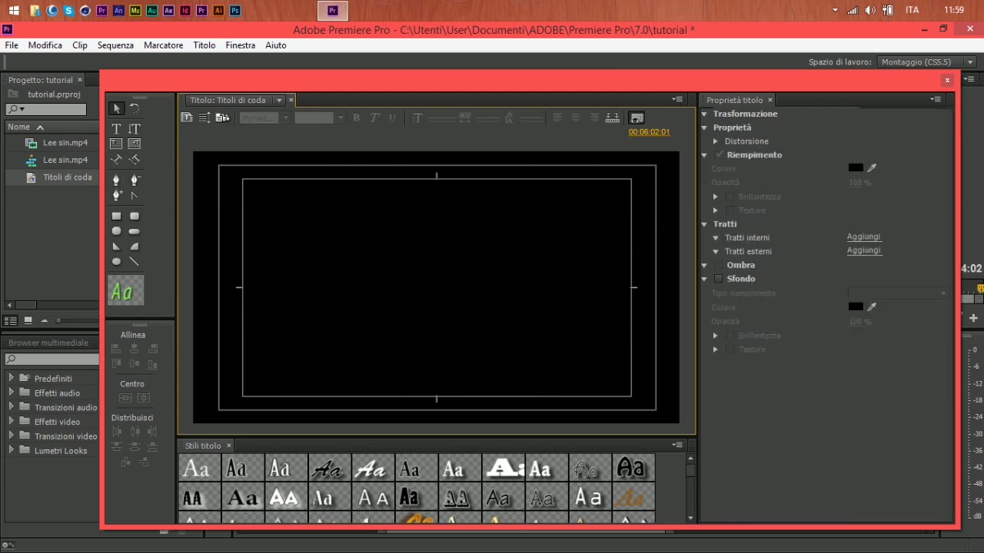
- Draw an S-shaped open Bezier curve about 969 wide and 348 high in the empty title with the Pen tool
{"action": "left_click", "coordinate": [116, 180]}
{"action": "left_click", "coordinate": [276, 218]}
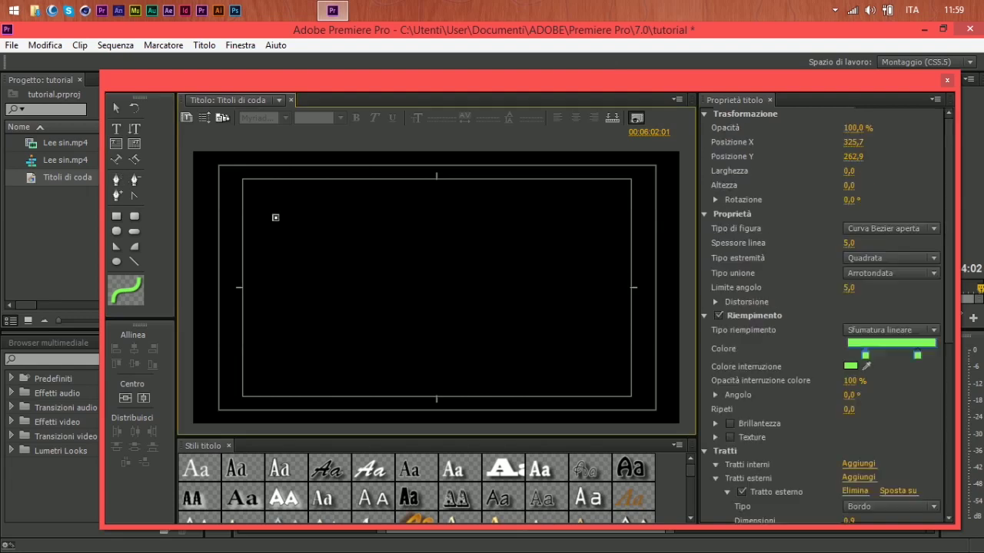
{"action": "left_click_drag", "start_coordinate": [378, 264], "coordinate": [480, 334]}
{"action": "left_click", "coordinate": [519, 278]}
{"action": "left_click_drag", "start_coordinate": [519, 278], "coordinate": [524, 275]}
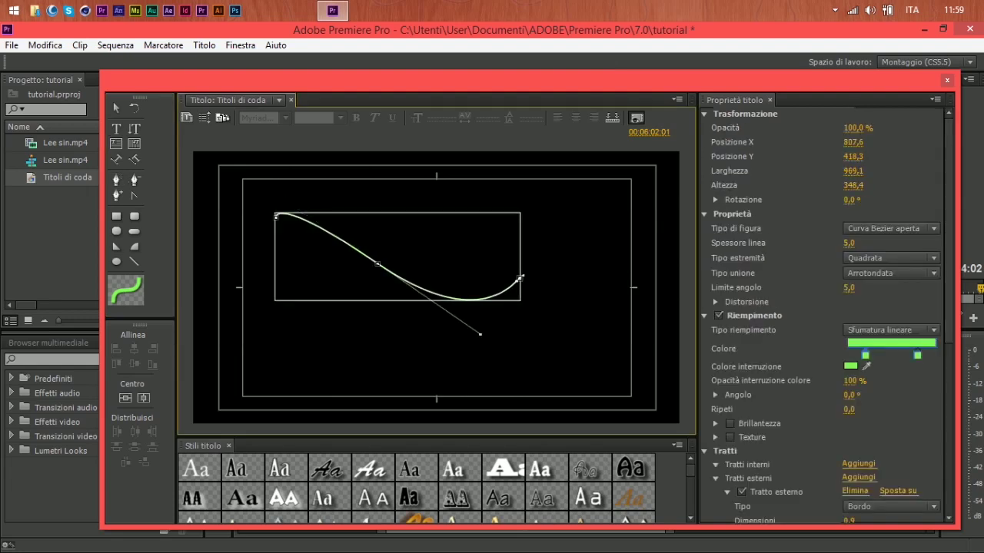
- Try to attach horizontal path text to the curve's middle point, and delete the curve from the title
{"action": "left_click", "coordinate": [116, 109]}
{"action": "left_click", "coordinate": [322, 338]}
{"action": "left_click", "coordinate": [116, 180]}
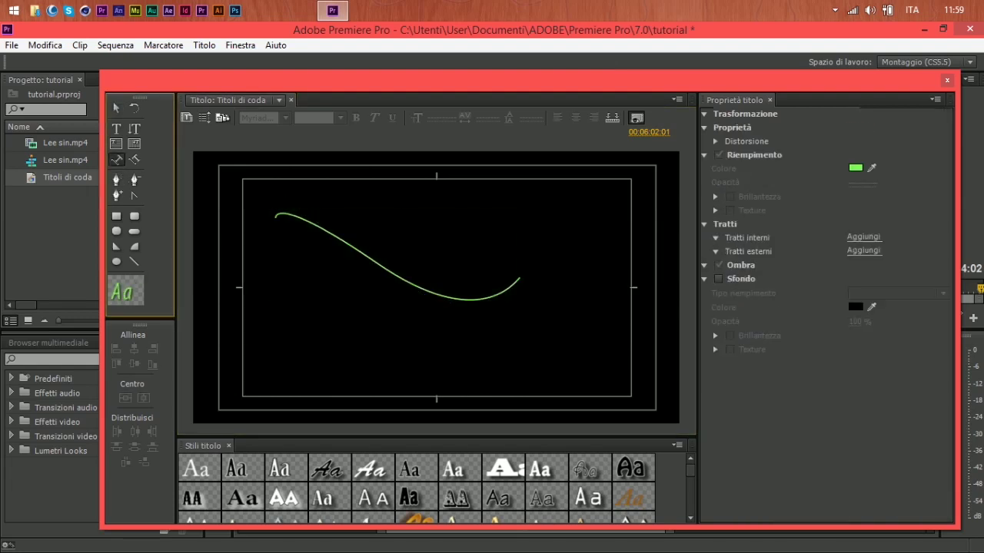
{"action": "left_click", "coordinate": [378, 265]}
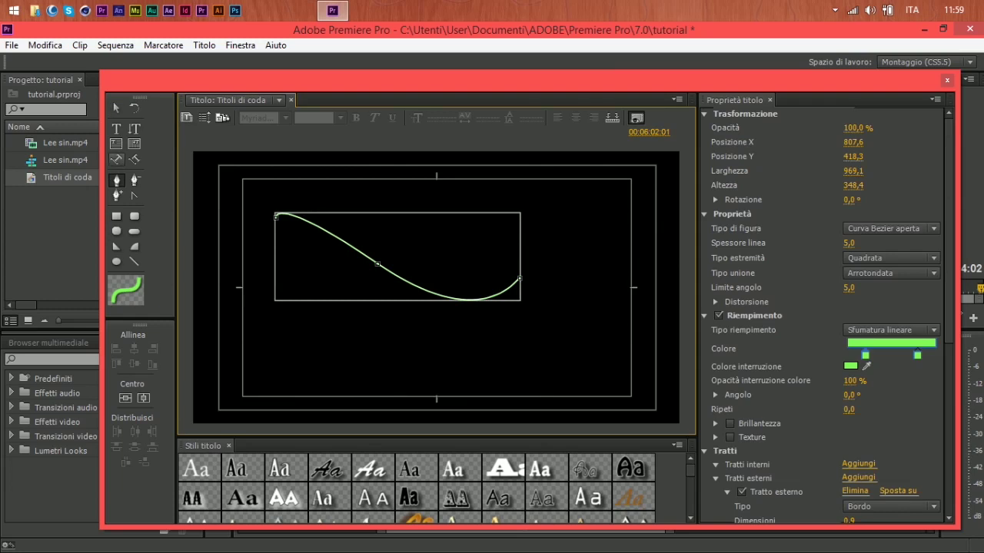
{"action": "left_click", "coordinate": [117, 160]}
{"action": "key", "text": "p"}
{"action": "key", "text": "Delete"}
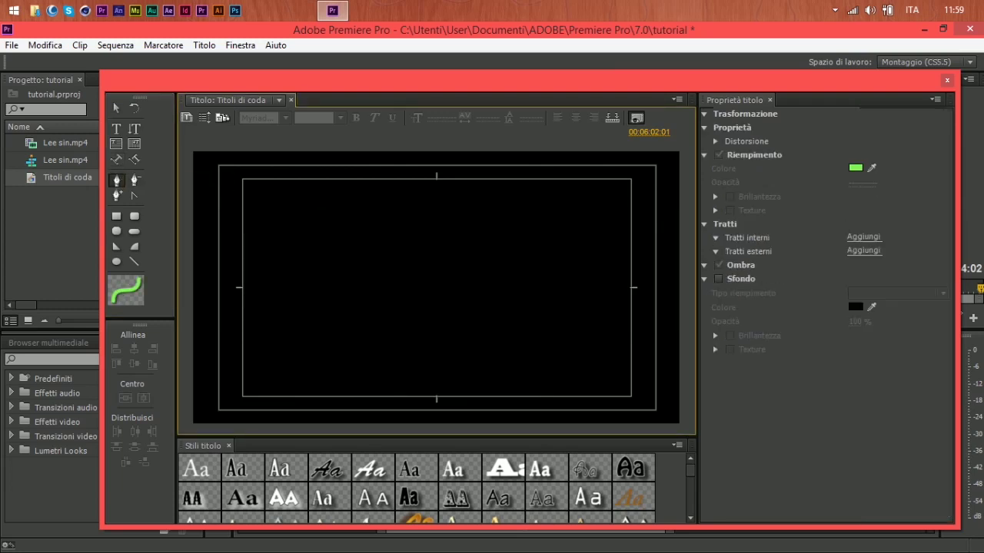
- Add the text FFFFFFFFF in the upper middle of the empty title with the Text tool
{"action": "key", "text": "v"}
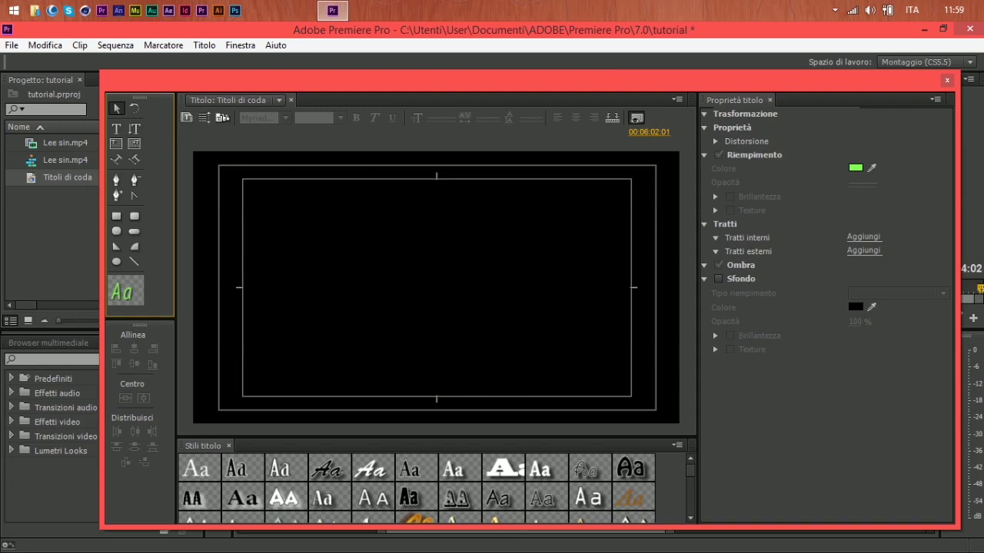
{"action": "left_click", "coordinate": [117, 129]}
{"action": "left_click", "coordinate": [349, 224]}
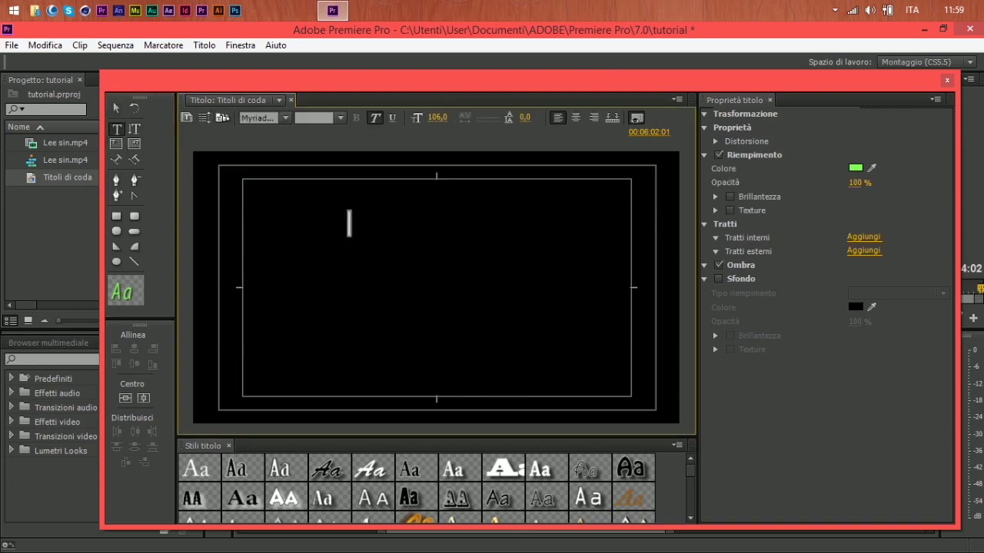
{"action": "type", "text": "FFFFFFFFF"}
{"action": "key", "text": "Escape"}
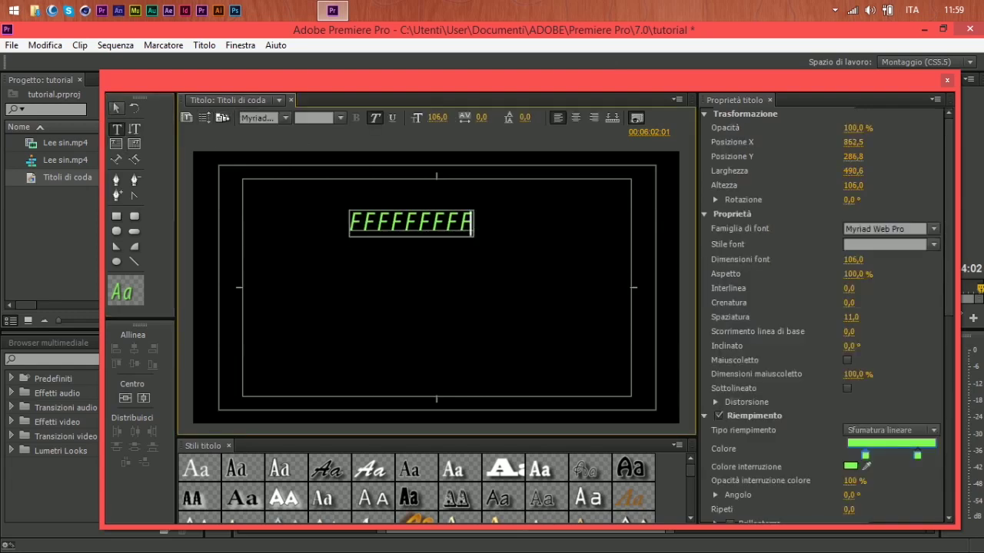
- Apply the bold green Showcard Gothic style to the text and move it to about X 955, Y 321
{"action": "scroll", "coordinate": [417, 488], "scroll_direction": "down", "scroll_amount": 5}
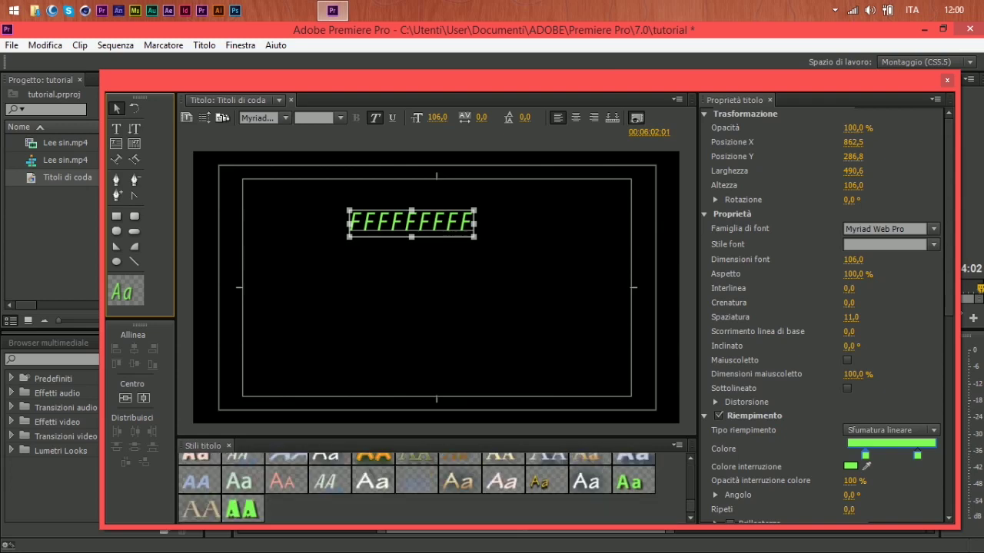
{"action": "left_click", "coordinate": [242, 508]}
{"action": "left_click_drag", "start_coordinate": [428, 223], "coordinate": [435, 232]}
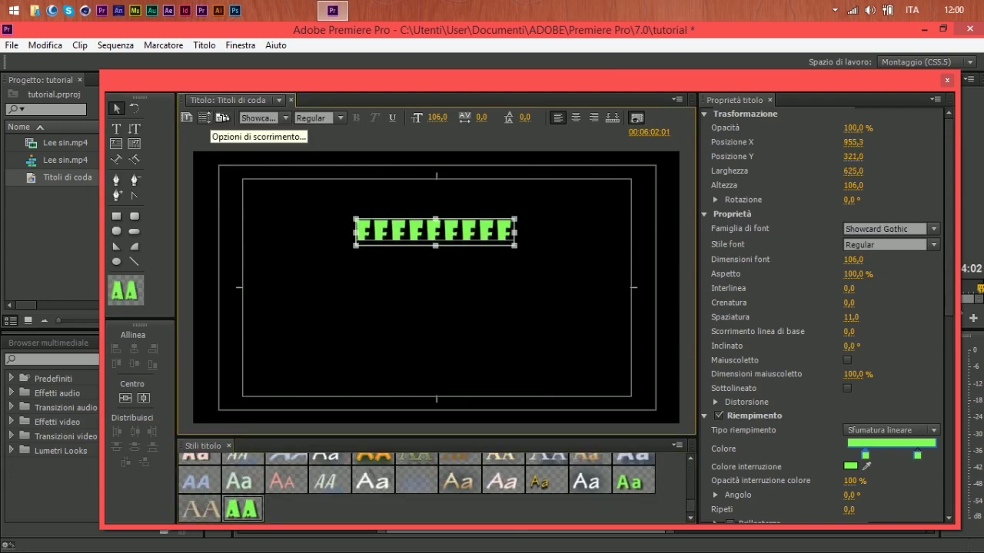
- Set the title type to Scorrimento verticale and move the text down to about X 958, Y 852
{"action": "left_click", "coordinate": [223, 118]}
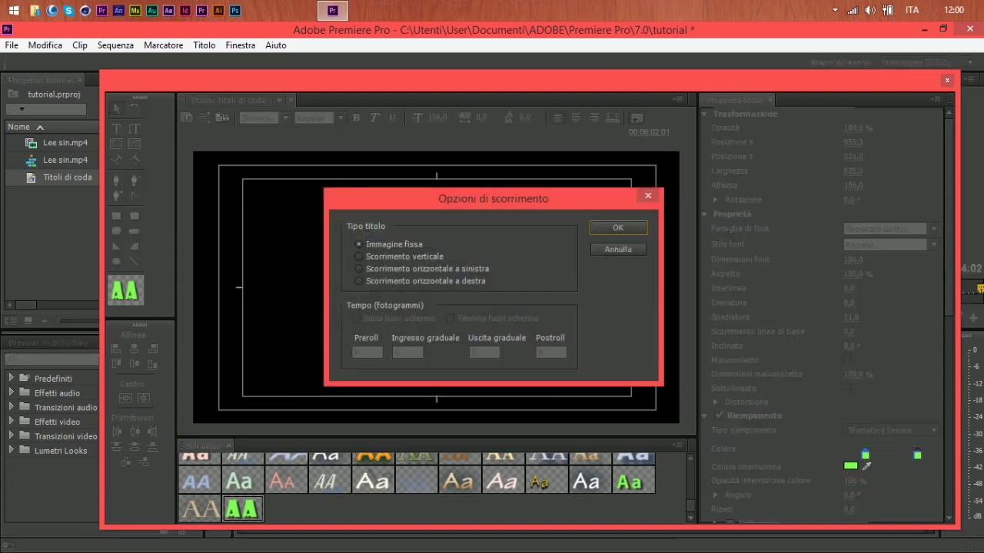
{"action": "left_click_drag", "start_coordinate": [493, 199], "coordinate": [820, 163]}
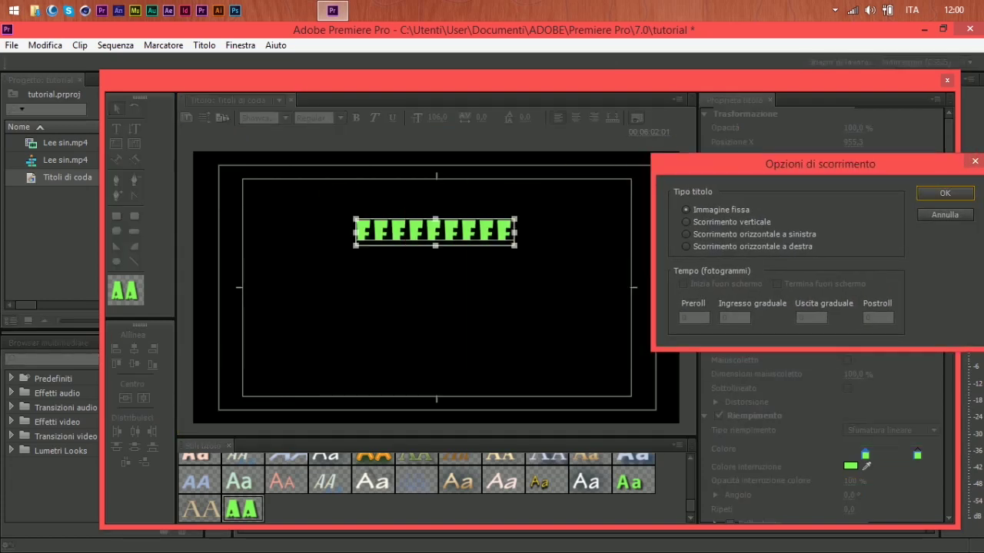
{"action": "left_click", "coordinate": [686, 222]}
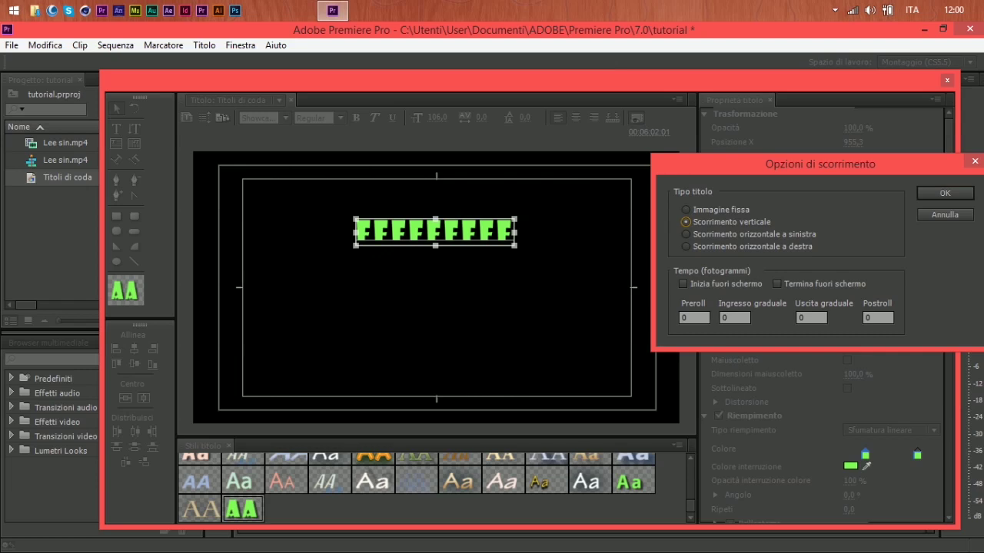
{"action": "left_click", "coordinate": [945, 193]}
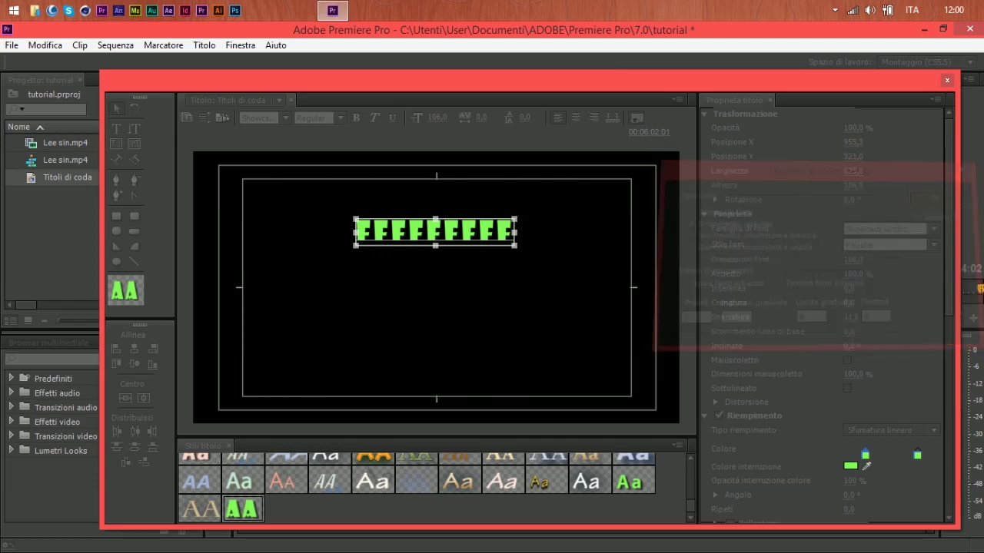
{"action": "left_click_drag", "start_coordinate": [431, 232], "coordinate": [431, 366]}
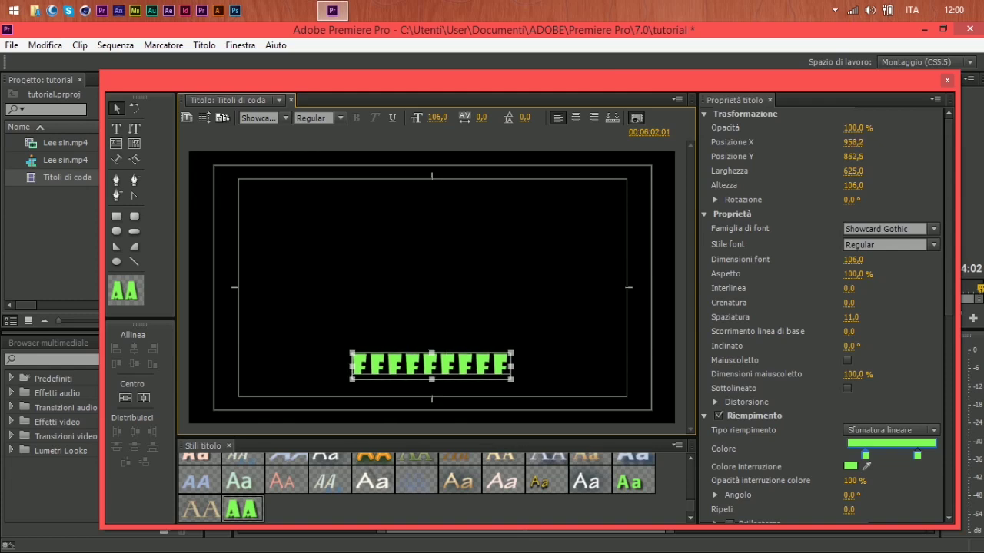
- Close the title editor and play the sequence from about 00:05:59:01 to preview the scrolling title
{"action": "left_click", "coordinate": [947, 80]}
{"action": "left_click_drag", "start_coordinate": [631, 377], "coordinate": [621, 377]}
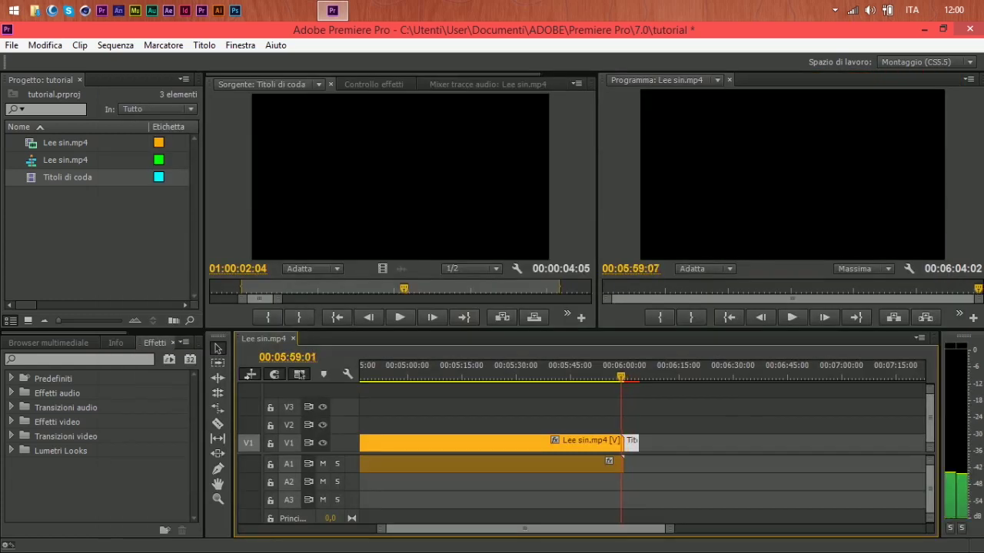
{"action": "key", "text": "space"}
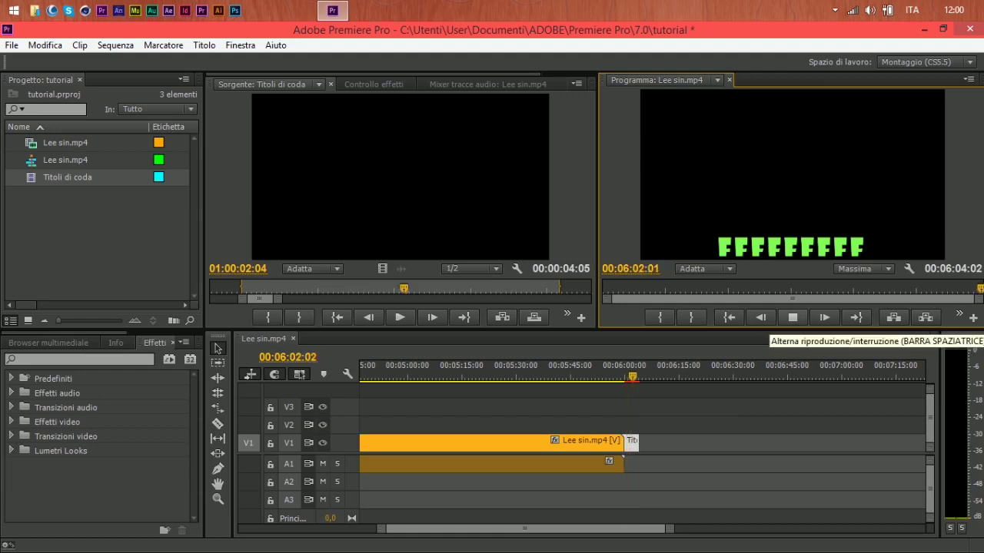
{"action": "left_click", "coordinate": [793, 317]}
- Enable Inizia fuori schermo and Termina fuori schermo for the Titoli di coda title and move its text to about X 970, Y 718
{"action": "double_click", "coordinate": [632, 443]}
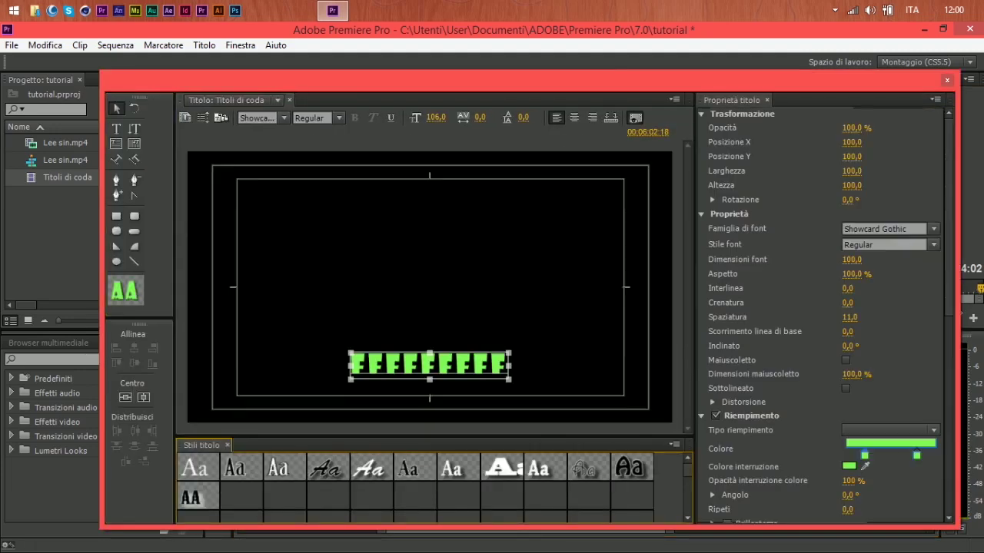
{"action": "left_click", "coordinate": [203, 117]}
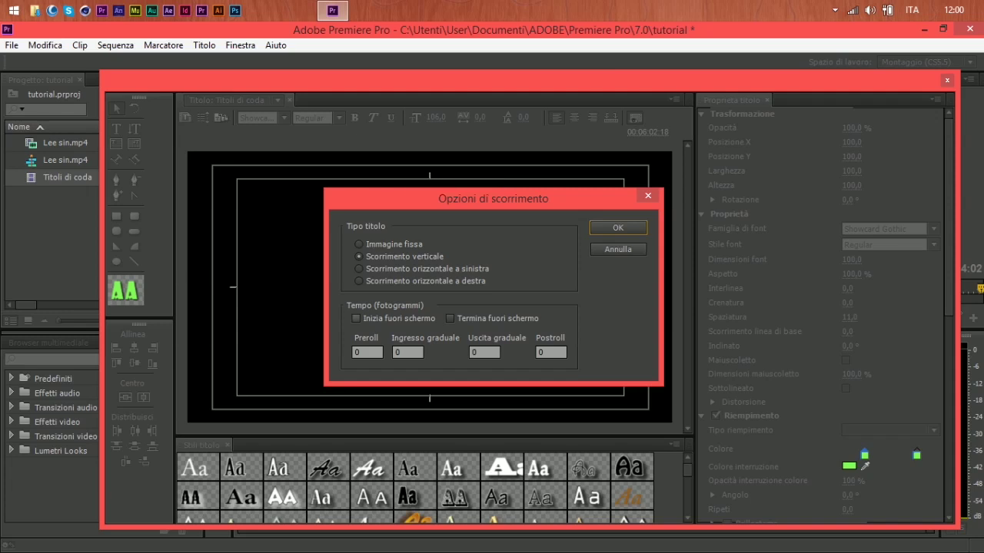
{"action": "left_click", "coordinate": [356, 318]}
{"action": "left_click", "coordinate": [449, 318]}
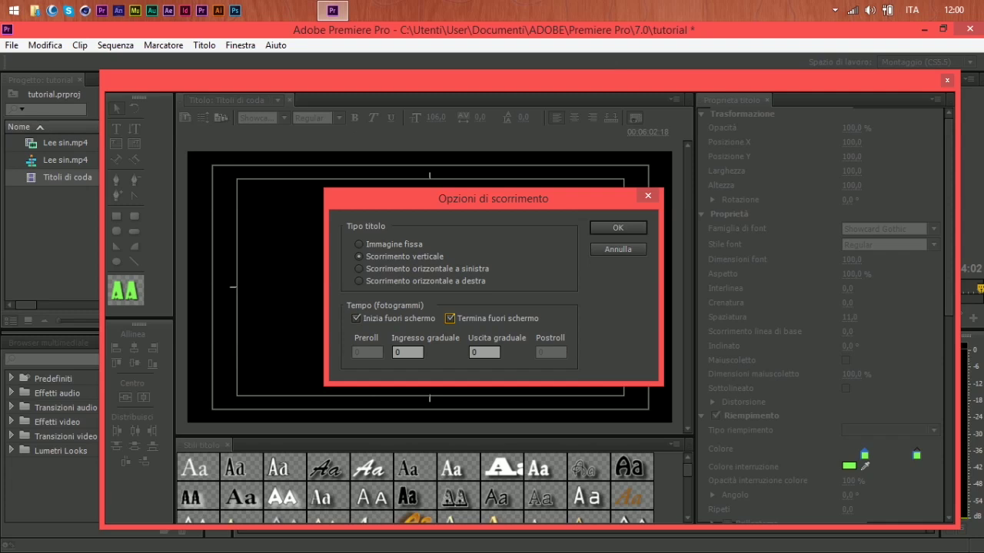
{"action": "left_click_drag", "start_coordinate": [446, 196], "coordinate": [688, 209]}
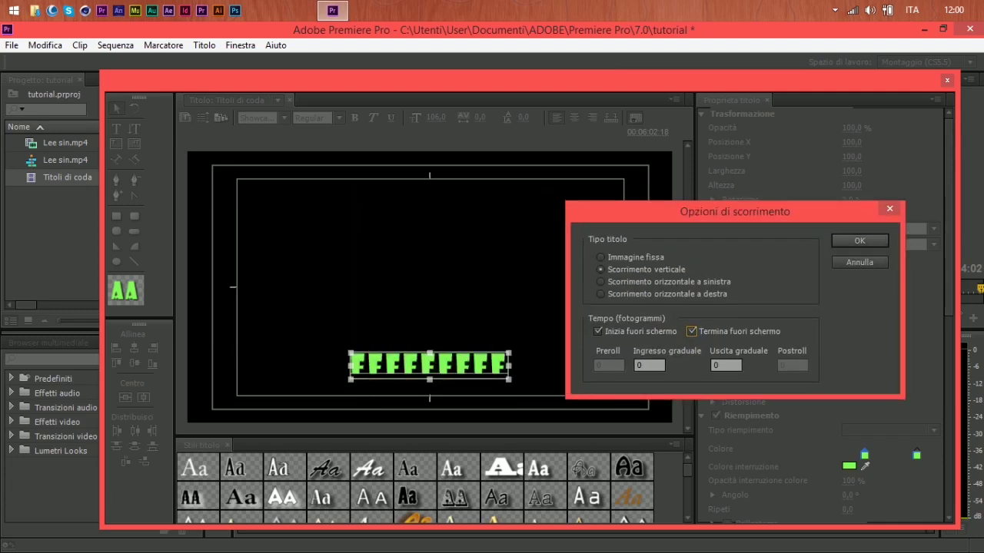
{"action": "left_click", "coordinate": [859, 241]}
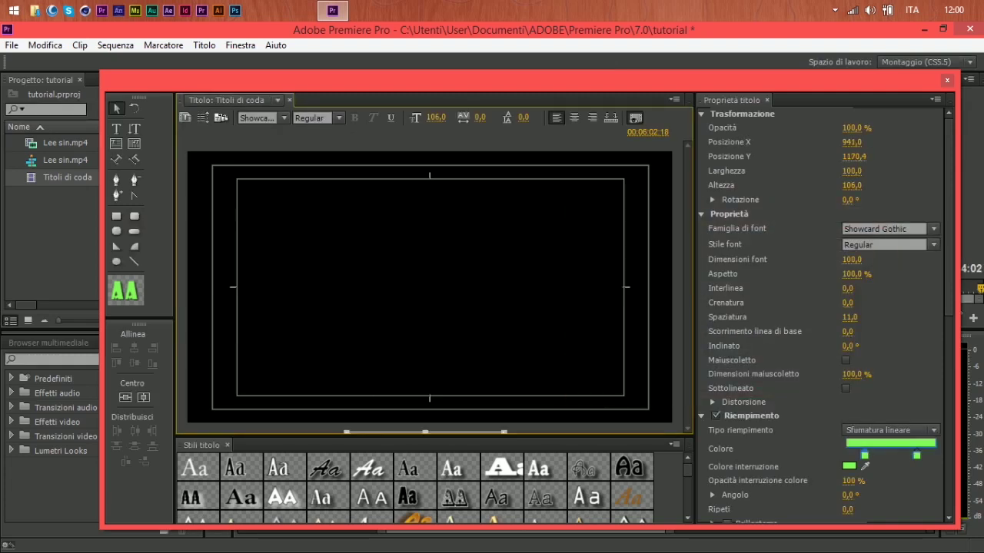
{"action": "left_click_drag", "start_coordinate": [425, 433], "coordinate": [432, 234]}
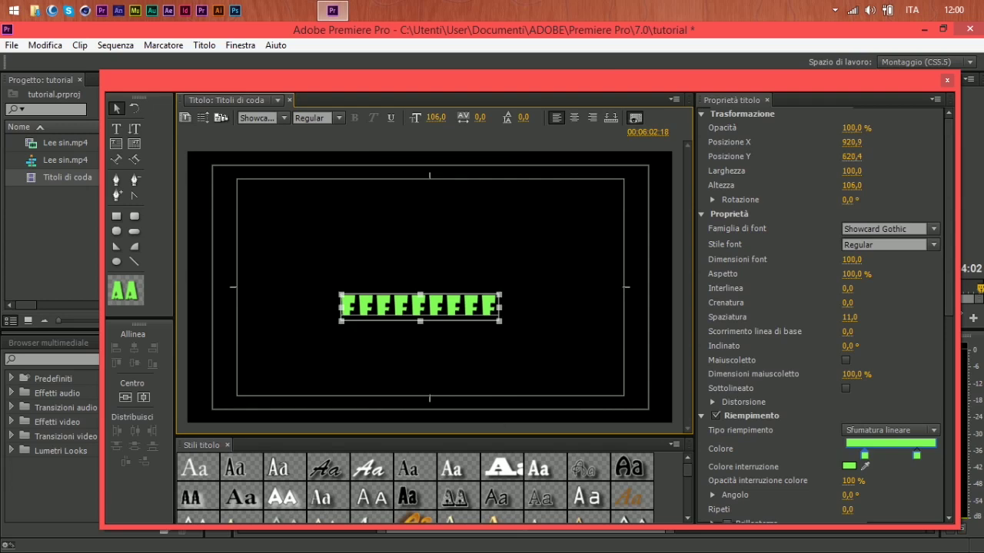
{"action": "left_click_drag", "start_coordinate": [420, 307], "coordinate": [433, 332]}
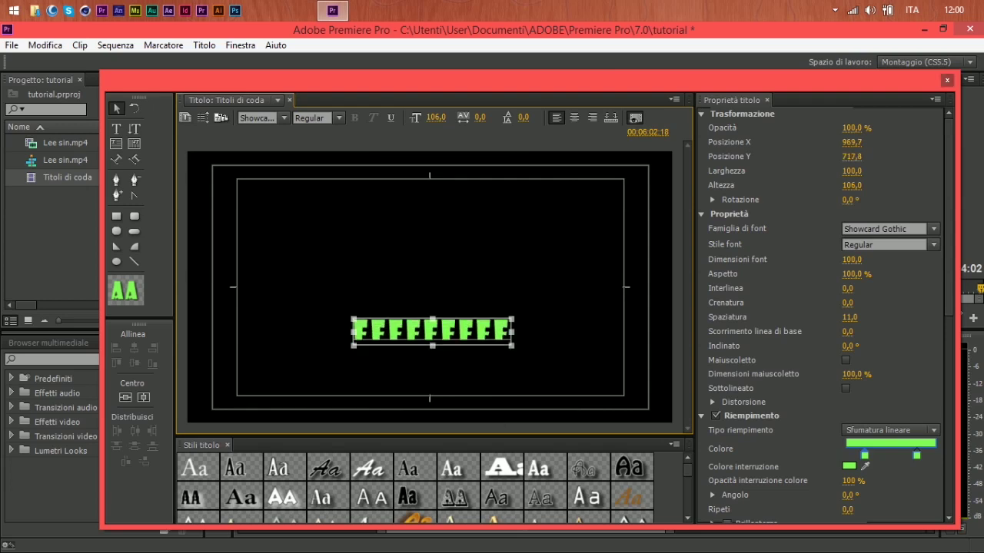
- Close the title editor and play the sequence from 00:05:59:25 to check the off-screen start and end
{"action": "left_click", "coordinate": [947, 80]}
{"action": "left_click_drag", "start_coordinate": [634, 375], "coordinate": [623, 375]}
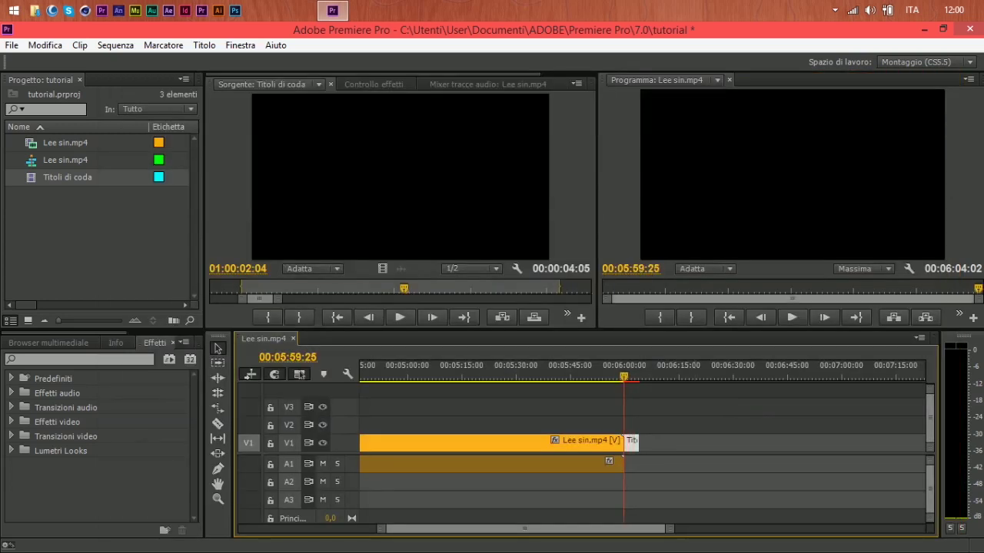
{"action": "key", "text": "space"}
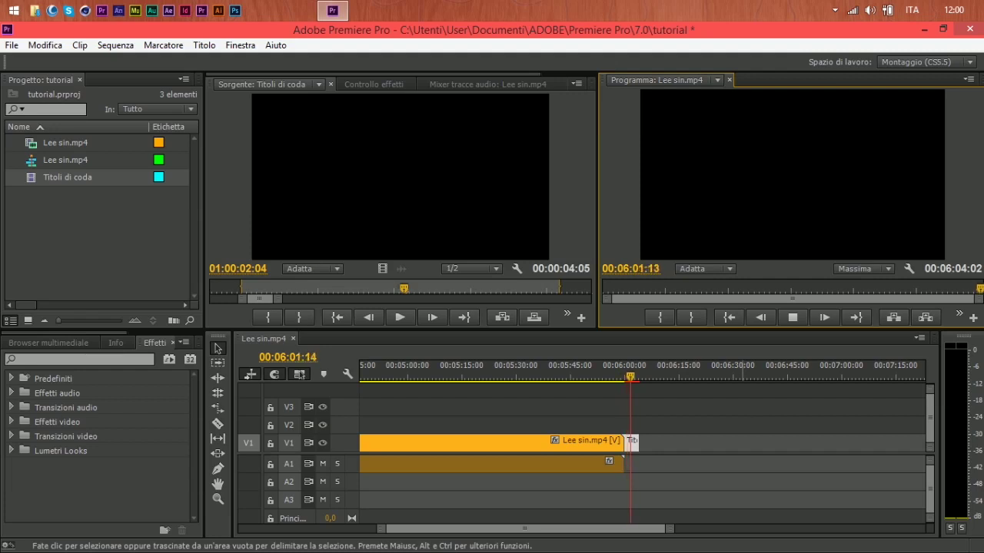
{"action": "left_click", "coordinate": [793, 317]}
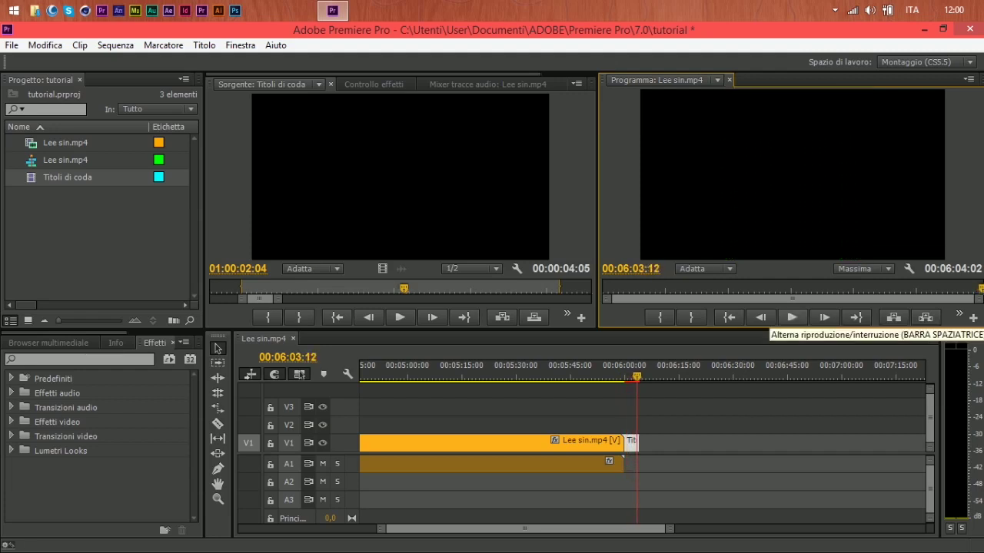
- Extend the end of the Titoli di coda clip to about 00:06:14:26 and play it back
{"action": "left_click_drag", "start_coordinate": [637, 375], "coordinate": [629, 376]}
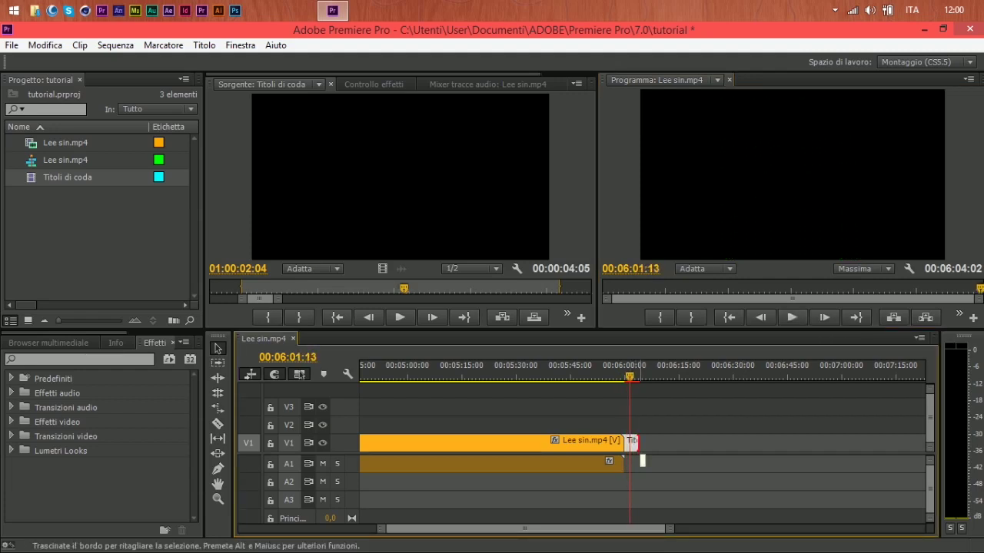
{"action": "left_click_drag", "start_coordinate": [642, 461], "coordinate": [677, 461]}
{"action": "key", "text": "space"}
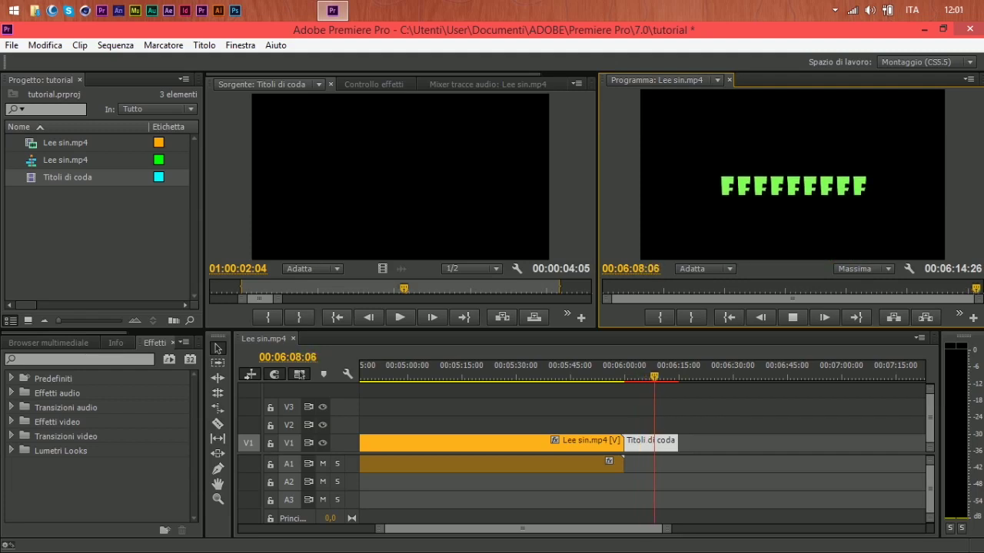
- Reopen the Titoli di coda title and move its FFFFFFFFF text up to about X 981, Y 360
{"action": "left_click_drag", "start_coordinate": [654, 377], "coordinate": [635, 377]}
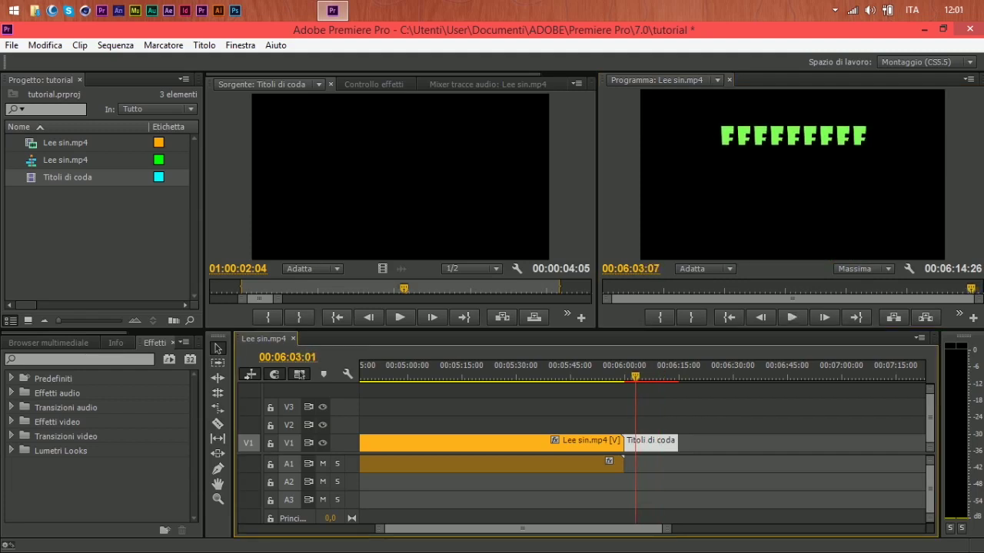
{"action": "double_click", "coordinate": [646, 440]}
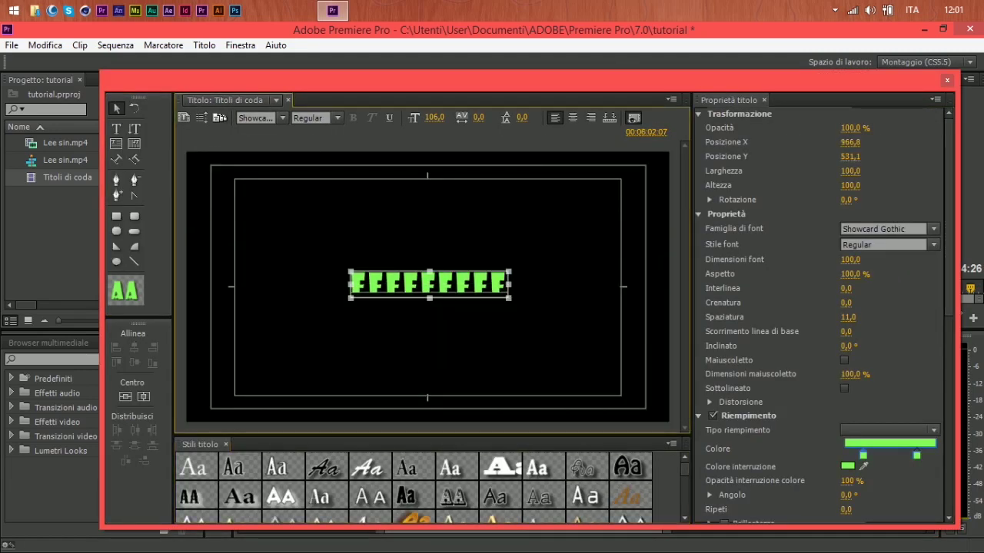
{"action": "left_click", "coordinate": [947, 80]}
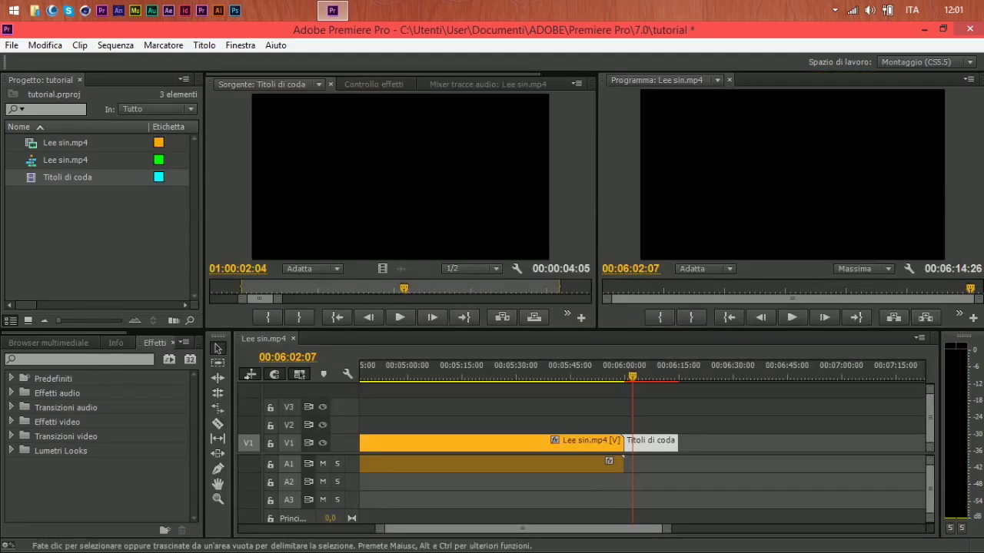
{"action": "left_click_drag", "start_coordinate": [632, 376], "coordinate": [643, 377]}
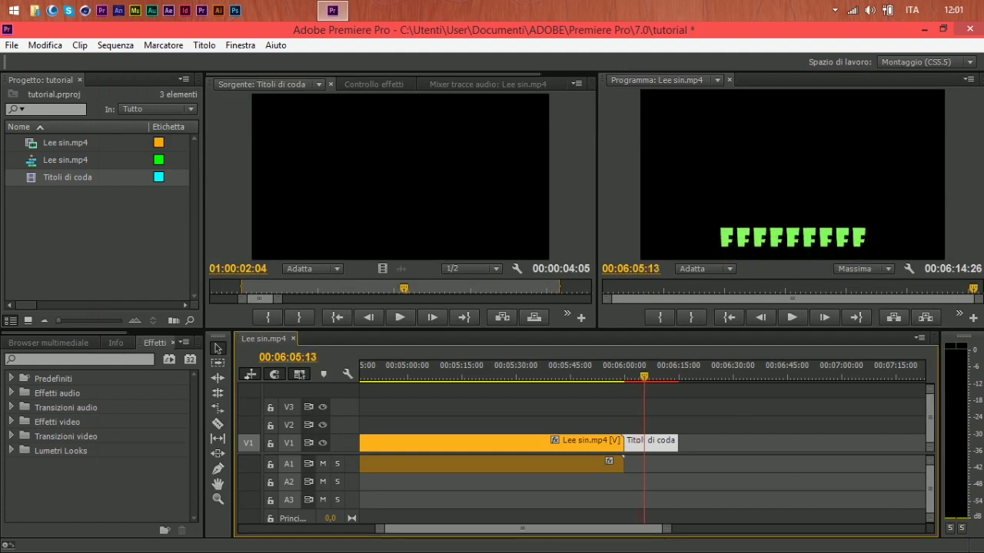
{"action": "double_click", "coordinate": [654, 442]}
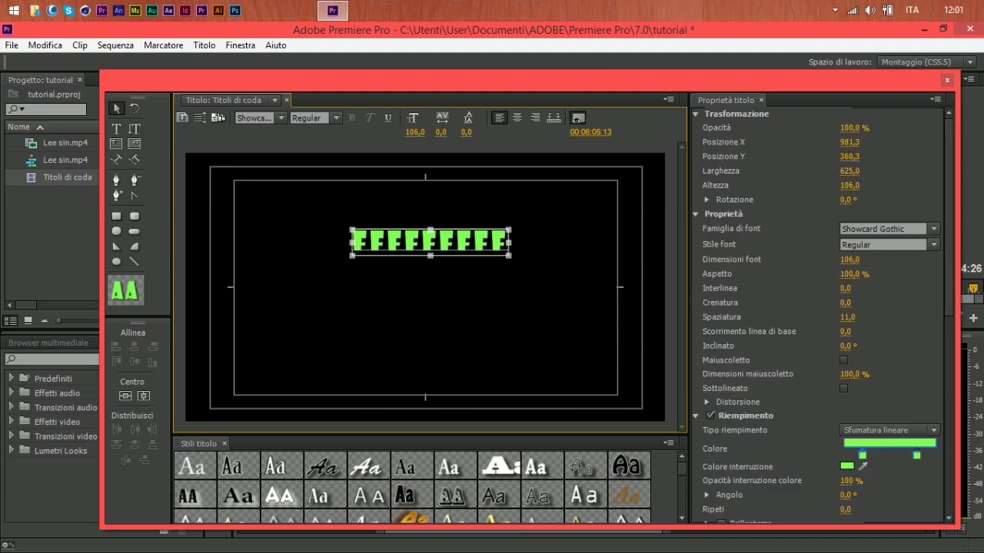
{"action": "left_click", "coordinate": [947, 80]}
- Play the Titoli di coda clip from its start to check the vertical scroll, and reselect the clip on track V1
{"action": "left_click_drag", "start_coordinate": [630, 372], "coordinate": [627, 372]}
{"action": "key", "text": "space"}
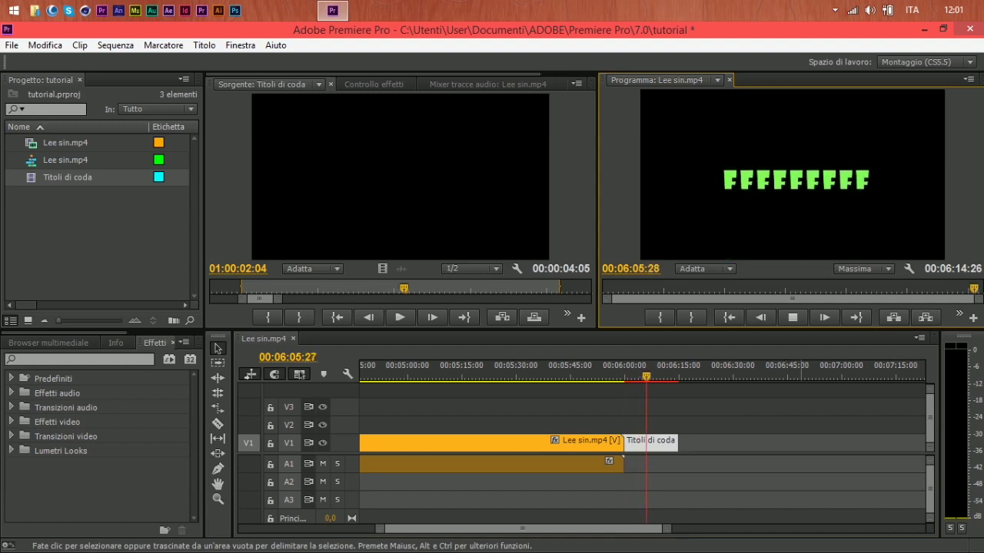
{"action": "key", "text": "space"}
{"action": "left_click", "coordinate": [798, 469]}
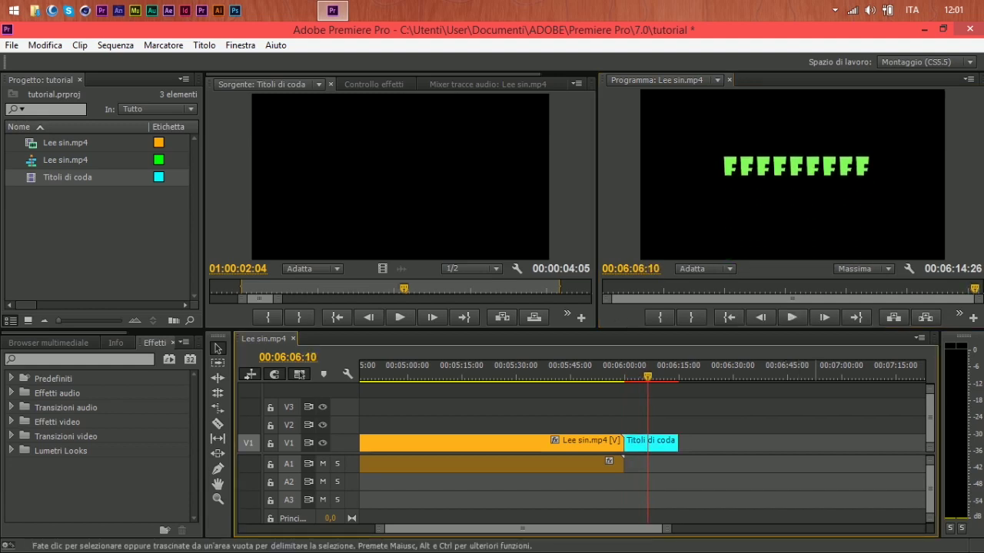
{"action": "left_click", "coordinate": [652, 443]}
{"action": "scroll", "coordinate": [569, 461], "scroll_direction": "up", "scroll_amount": 1}
{"action": "scroll", "coordinate": [572, 462], "scroll_direction": "down", "scroll_amount": 2}
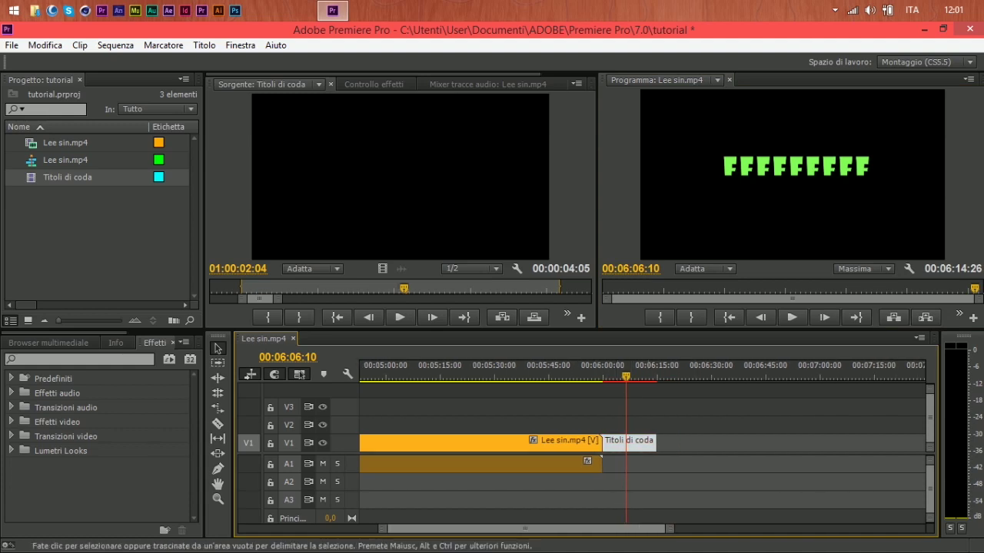
- Paste a copy of the Titoli di coda clip on track V1 at about 00:06:23 and select it
{"action": "left_click", "coordinate": [686, 375]}
{"action": "key", "text": "ctrl+v"}
{"action": "left_click", "coordinate": [695, 375]}
{"action": "left_click", "coordinate": [717, 444]}
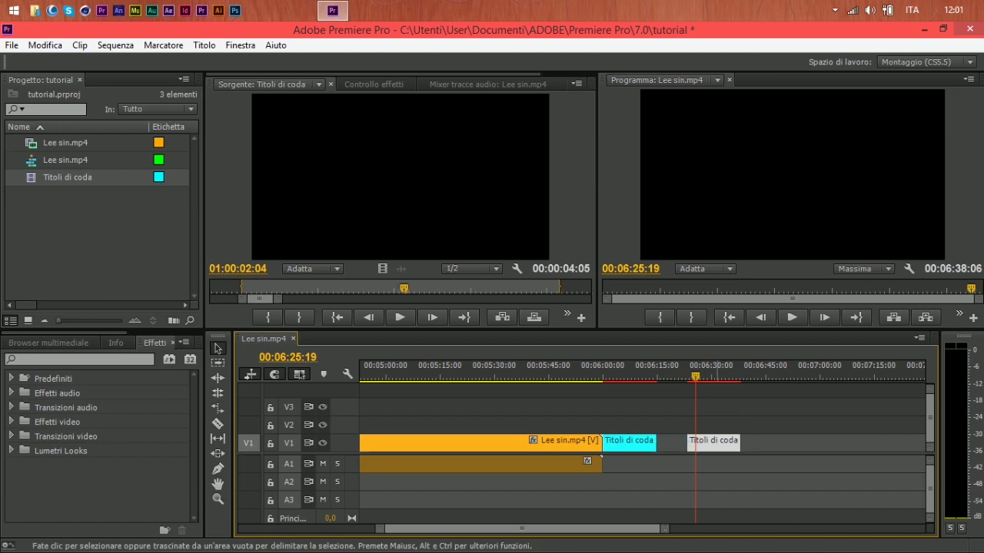
- Open the pasted Titoli di coda copy, replace its text with FRGBEB and close the title editor
{"action": "double_click", "coordinate": [718, 443]}
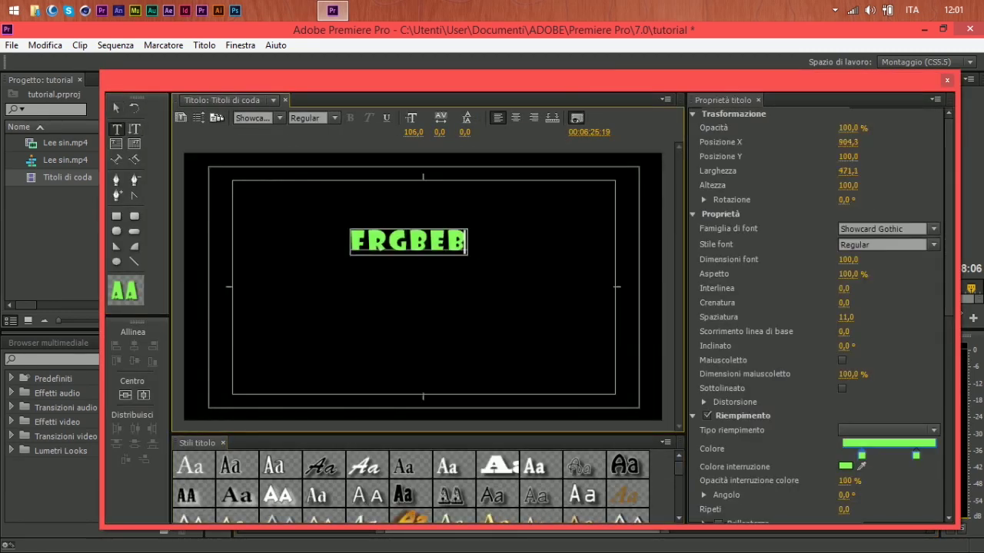
{"action": "left_click", "coordinate": [116, 108]}
{"action": "left_click", "coordinate": [947, 80]}
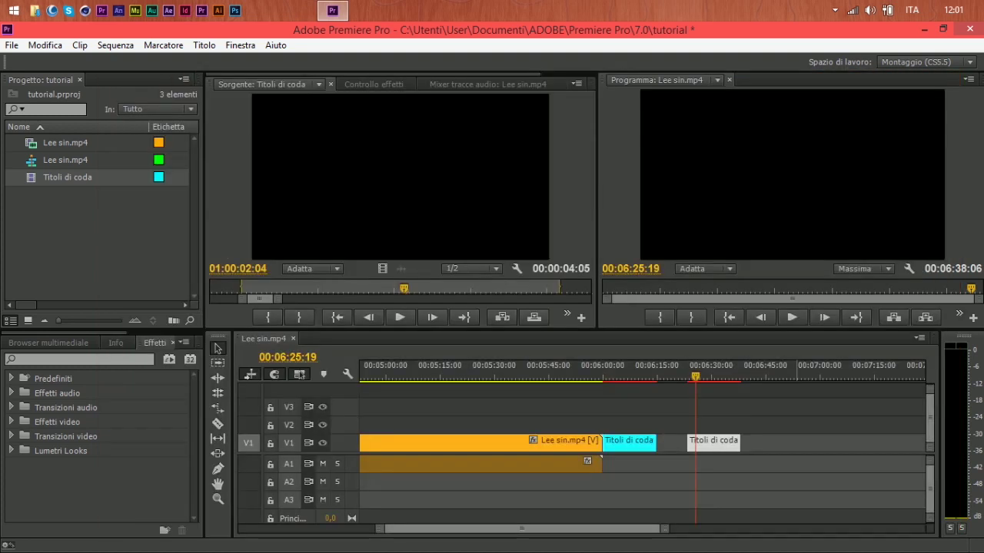
- Move the playhead to 00:06:31:25 and delete the pasted Titoli di coda copy from track V1
{"action": "left_click", "coordinate": [626, 376]}
{"action": "left_click_drag", "start_coordinate": [626, 375], "coordinate": [718, 375]}
{"action": "key", "text": "Delete"}
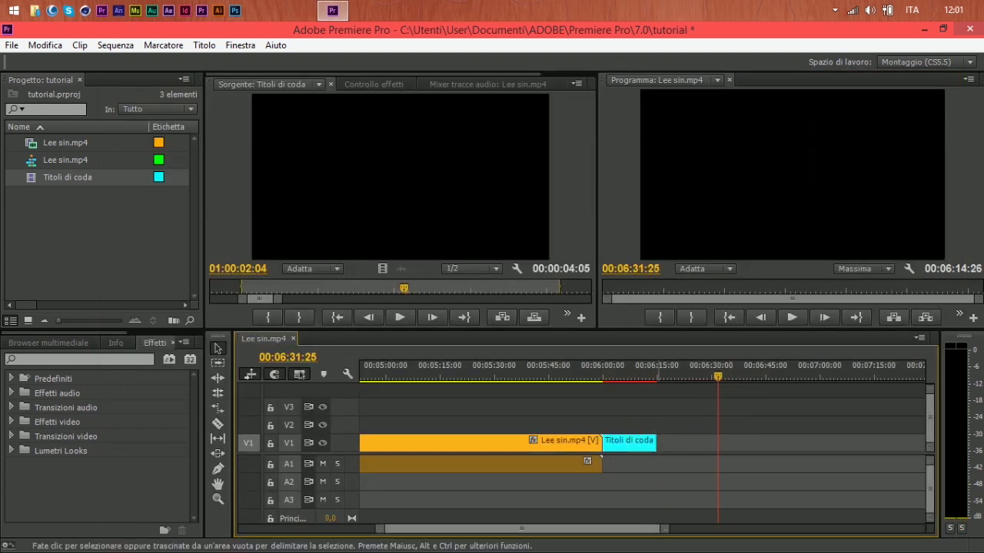
{"action": "left_click", "coordinate": [204, 45]}
{"action": "mouse_move", "coordinate": [239, 63]}
{"action": "left_click", "coordinate": [480, 62]}
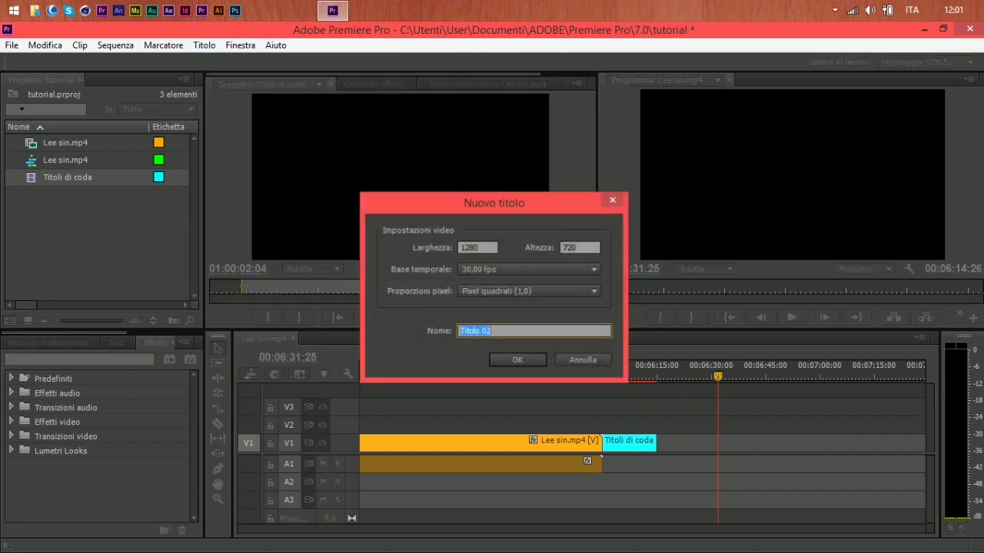
{"action": "key", "text": "Escape"}
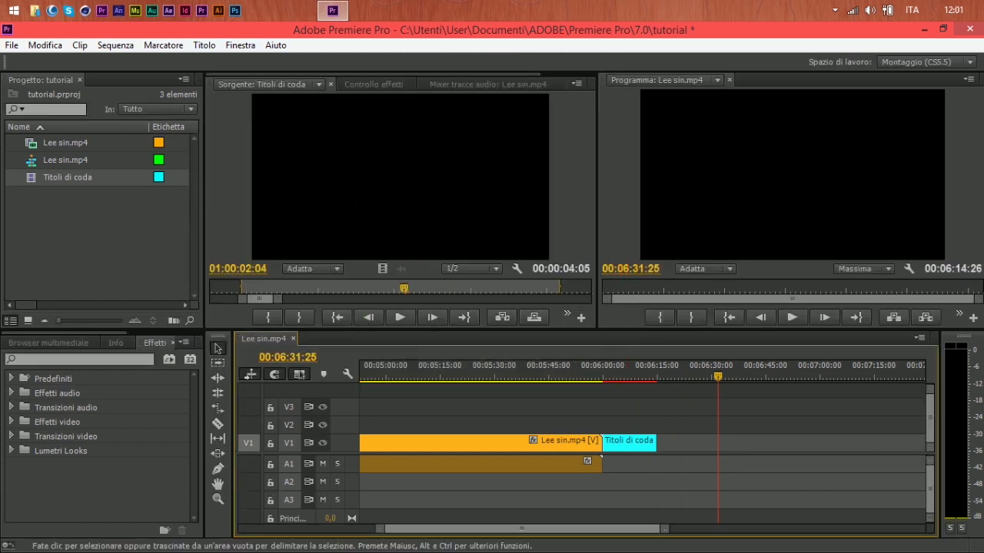
- Delete the remaining Titoli di coda clip and the Lee sin.mp4 clip with its audio from the sequence
{"action": "left_click", "coordinate": [621, 444]}
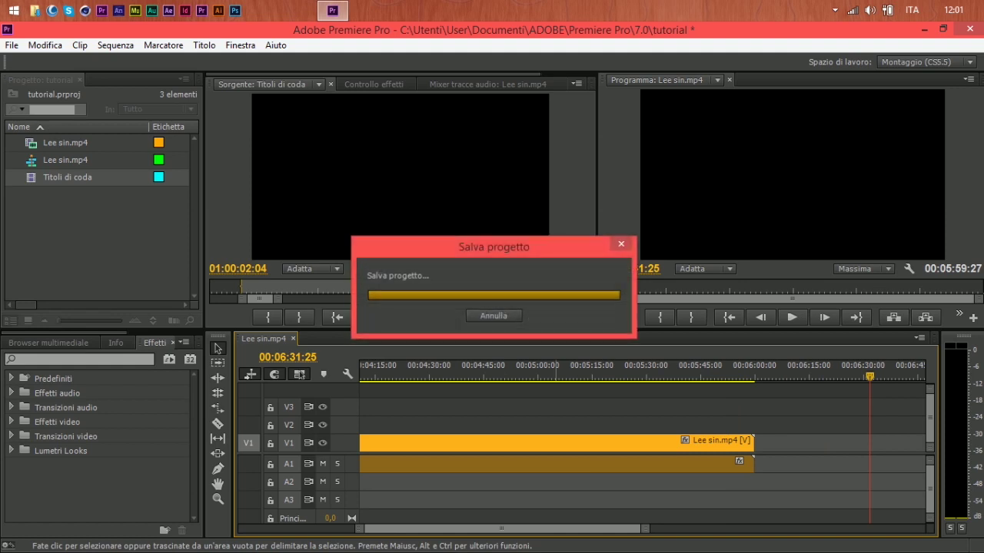
{"action": "scroll", "coordinate": [584, 444], "scroll_direction": "up", "scroll_amount": 10}
{"action": "left_click", "coordinate": [571, 444]}
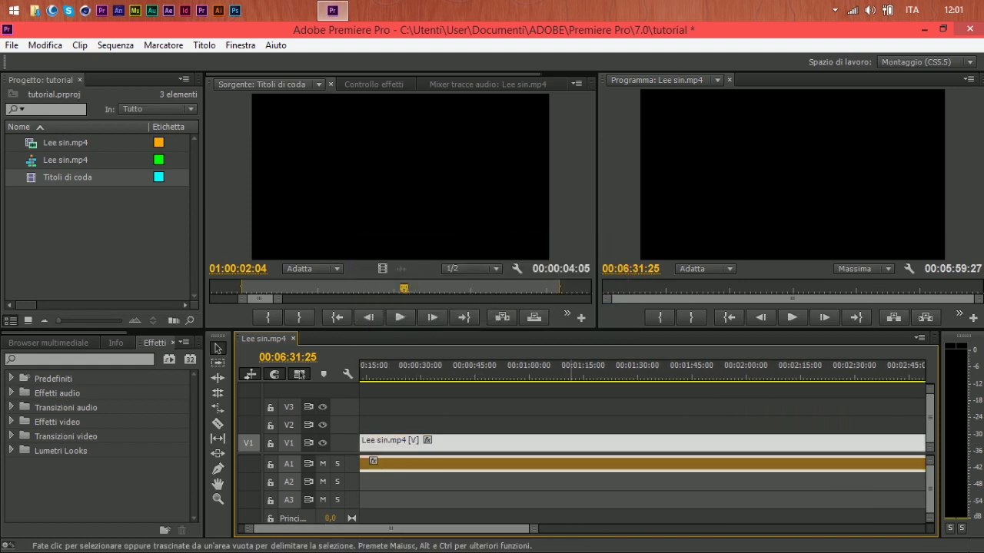
{"action": "key", "text": "Delete"}
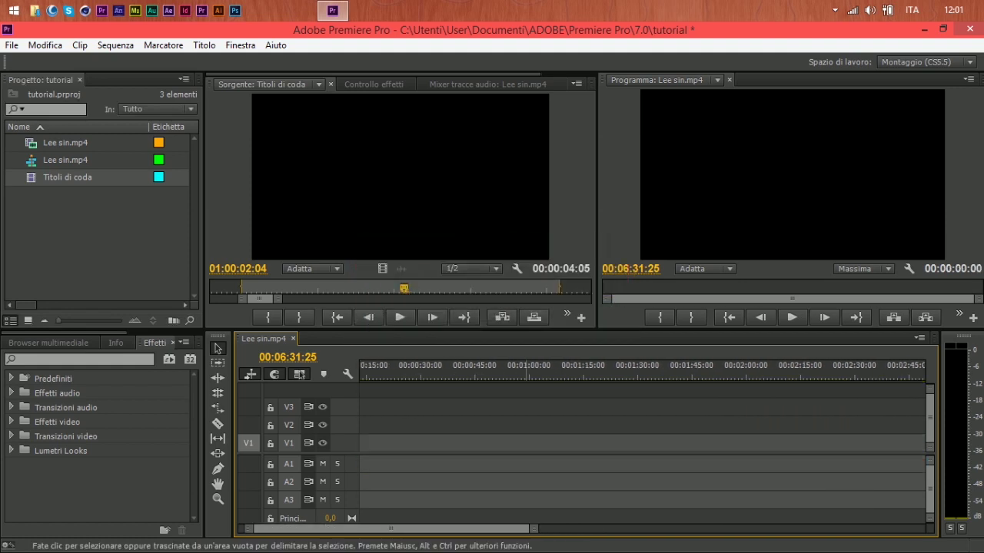